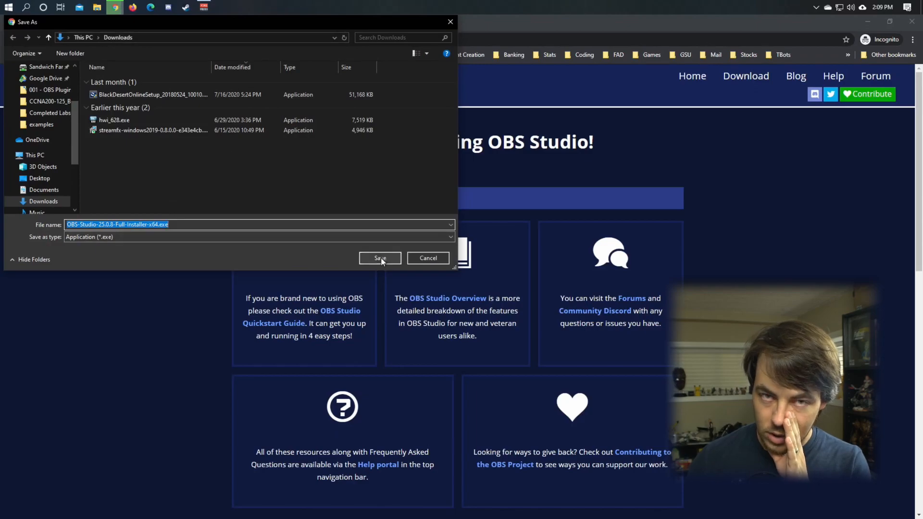
Save and run the OBS Studio 25.0.8 installer, finishing setup with Launch OBS Studio checked.
left_click(380, 258)
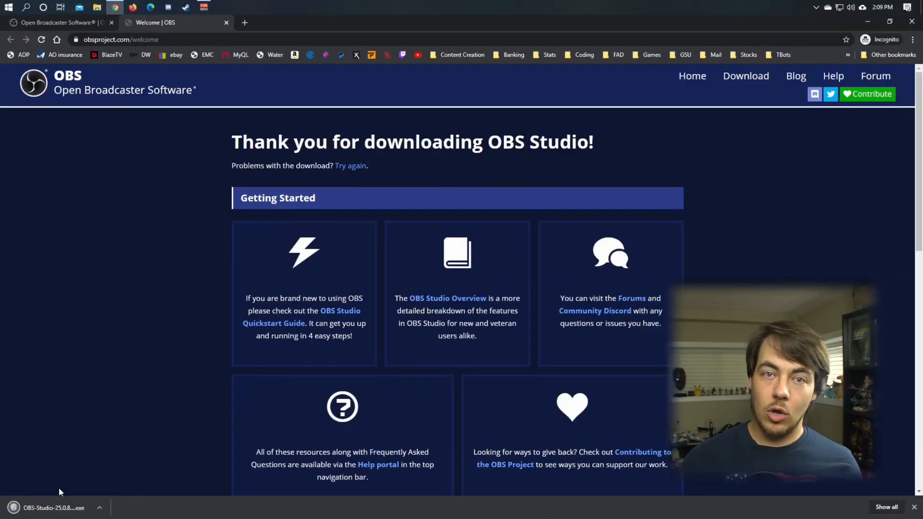
left_click(152, 463)
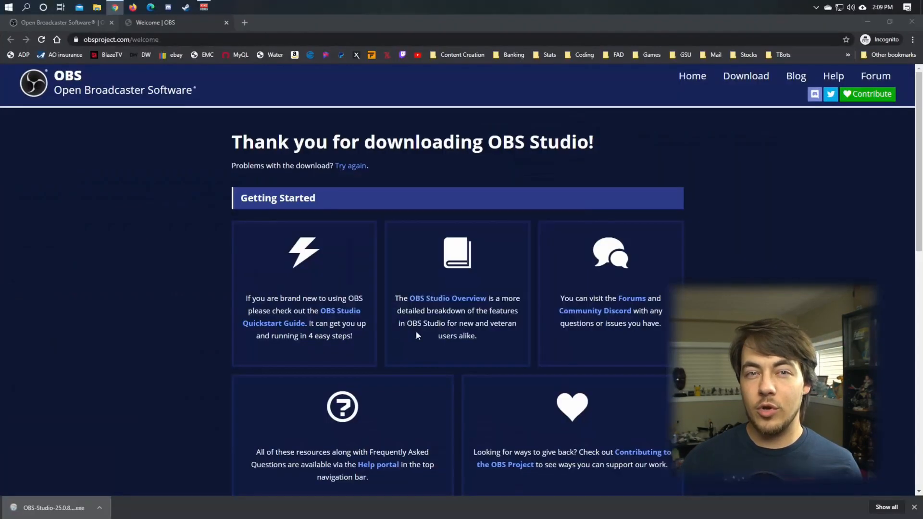
left_click(528, 349)
left_click(525, 350)
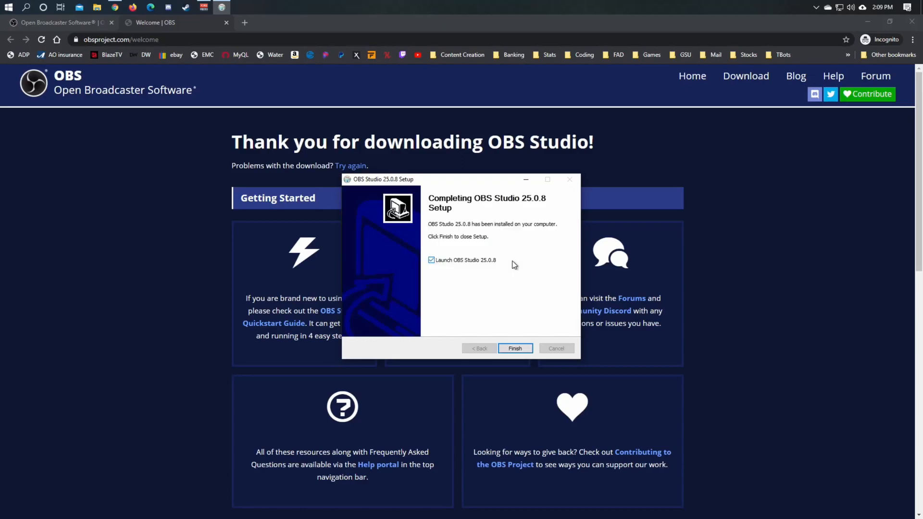
left_click(503, 345)
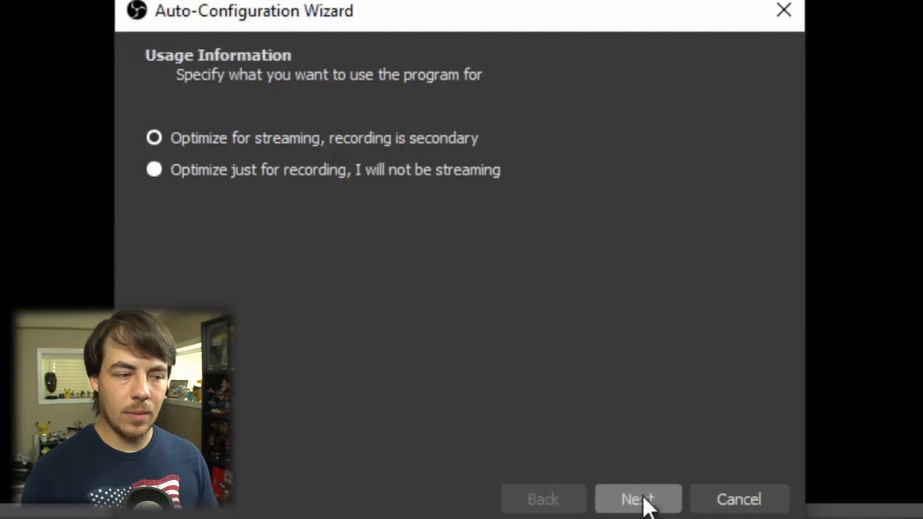
Reach the wizard's Video Settings at 1920x1080, keeping FPS on 'Either 60 or 30, but prefer 60'.
left_click(647, 502)
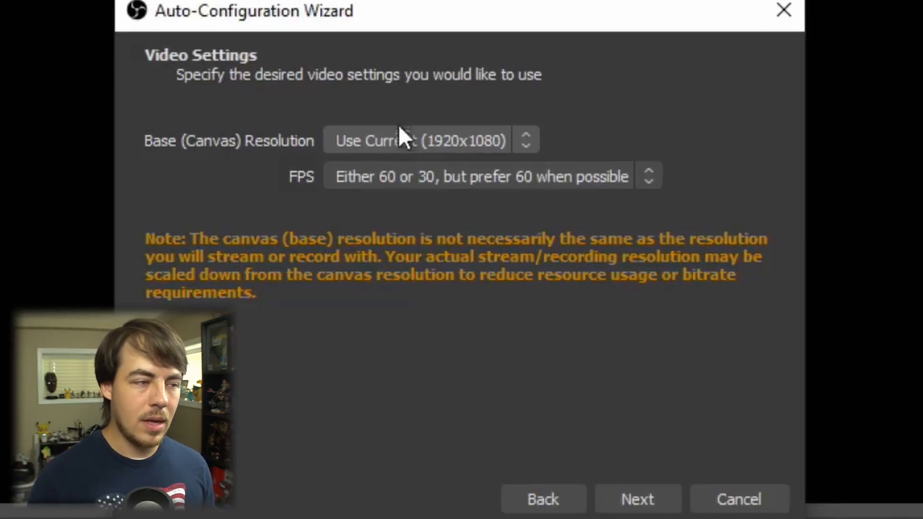
left_click(478, 176)
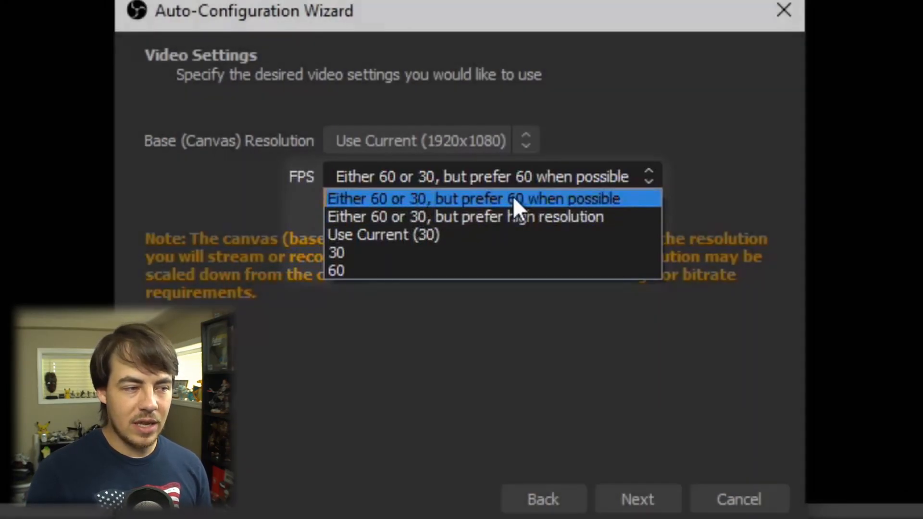
left_click(512, 196)
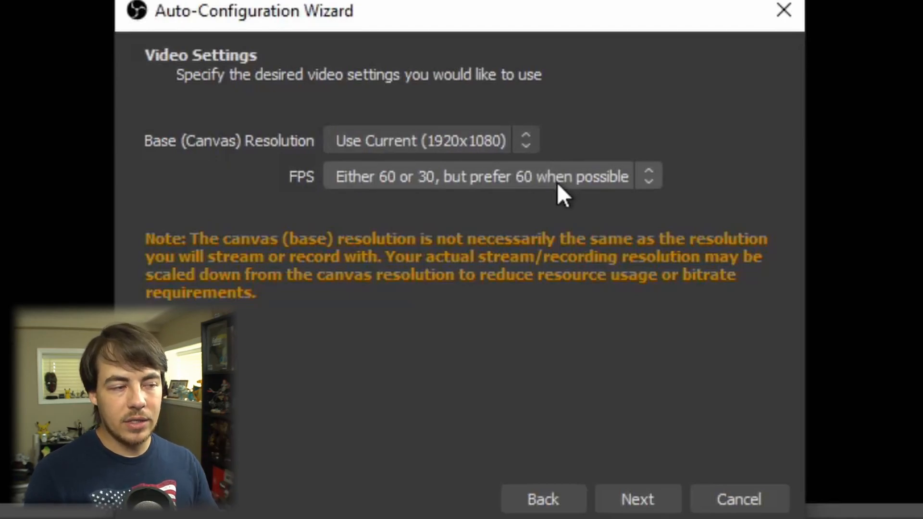
Keep Twitch as the streaming service and choose Connect Account to bring up the Twitch login.
left_click(655, 500)
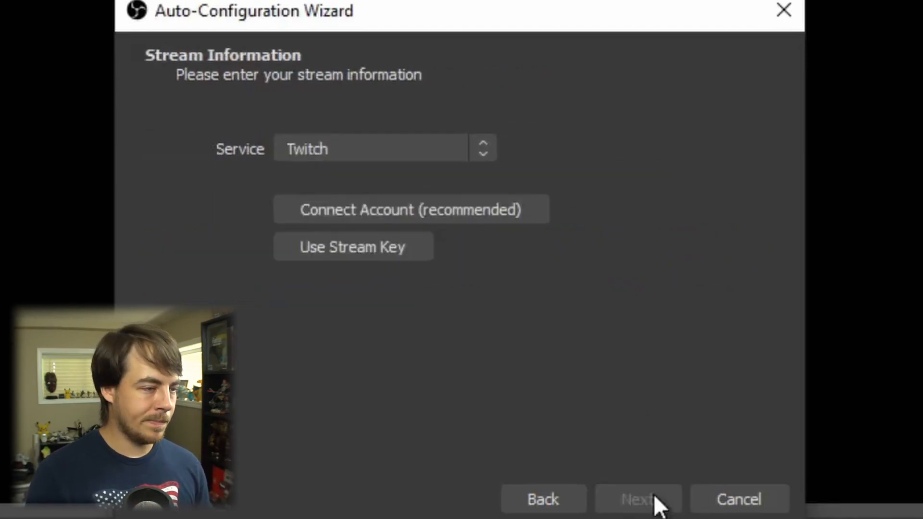
left_click(480, 142)
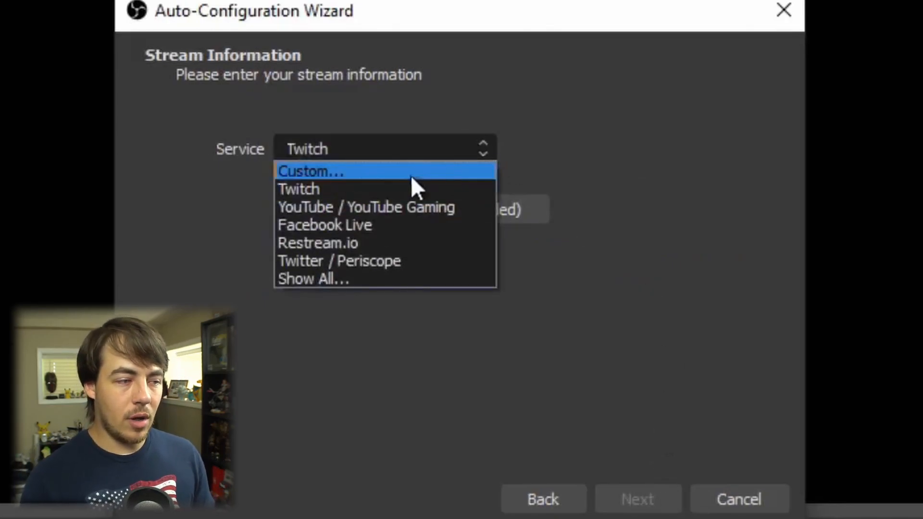
left_click(342, 188)
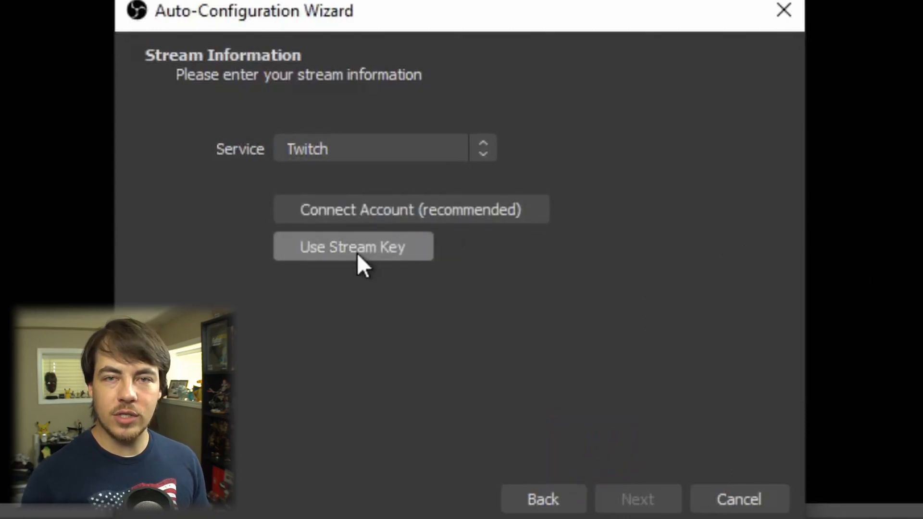
left_click(370, 208)
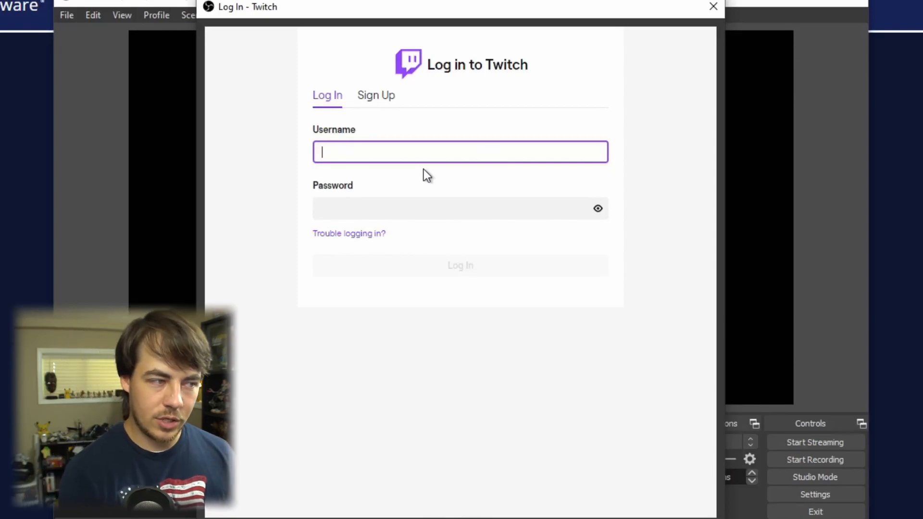
Log in with the Twitch username and password, then submit the verification code.
key("BackSpace")
key("BackSpace")
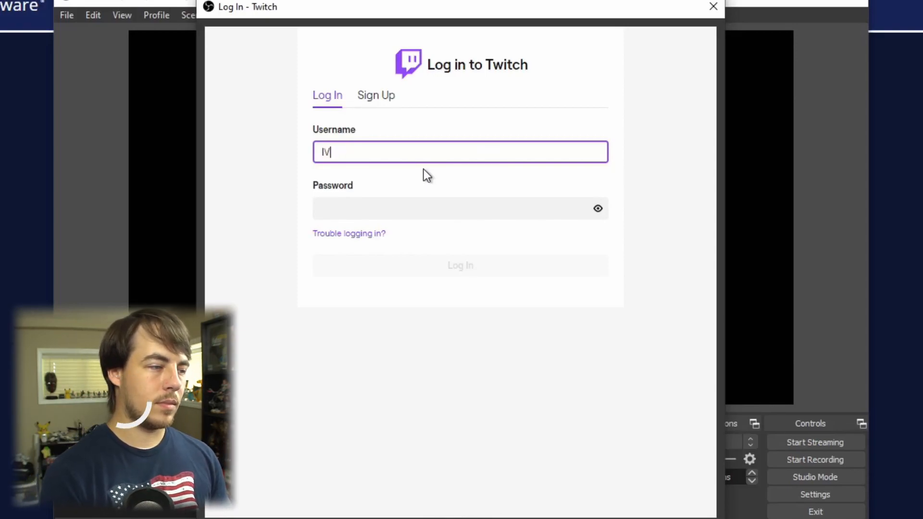
key("BackSpace")
key("BackSpace")
key("BackSpace")
key("BackSpace")
key("BackSpace")
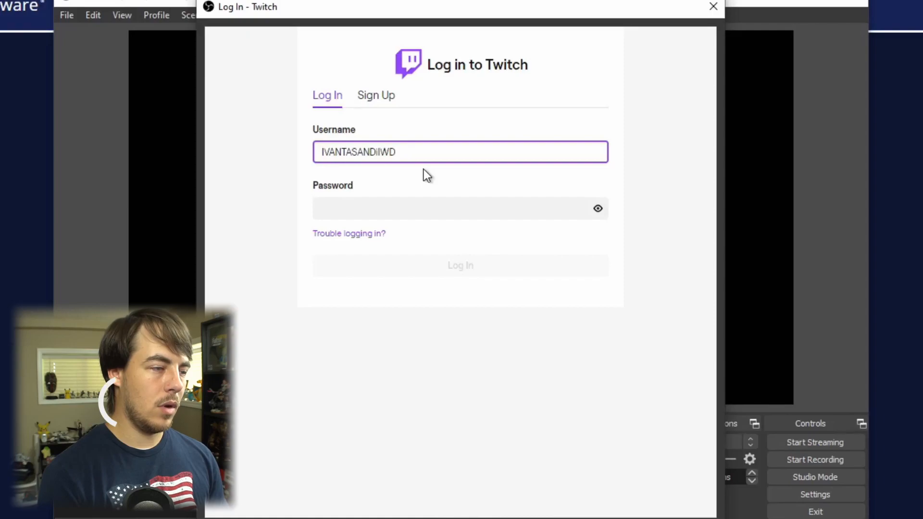
key("Tab")
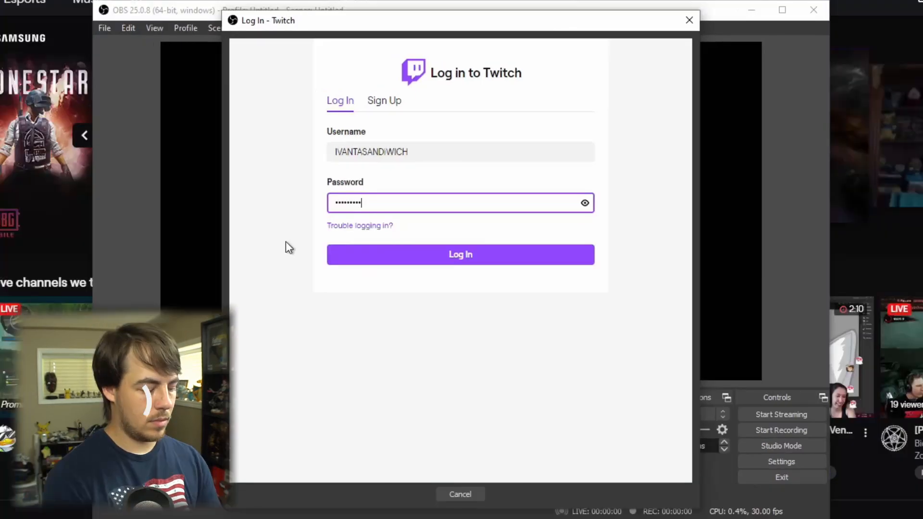
key("Return")
left_click(422, 244)
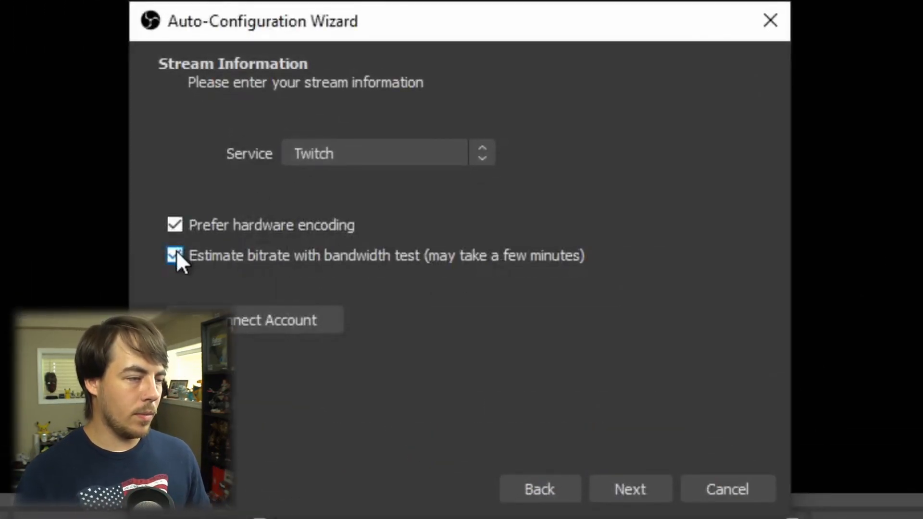
Run the bandwidth test and apply the recommended 6000 bitrate, NVENC, 1920x1080 60 FPS settings.
mouse_move(178, 221)
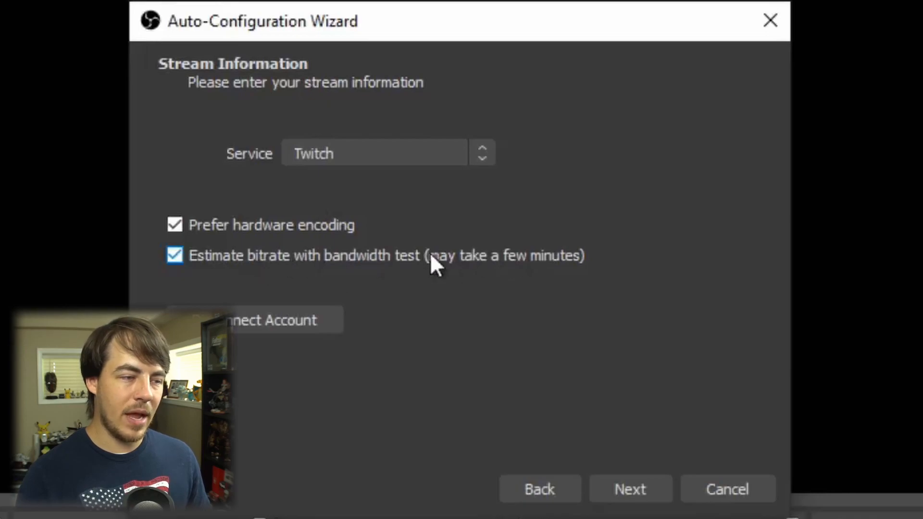
left_click(639, 481)
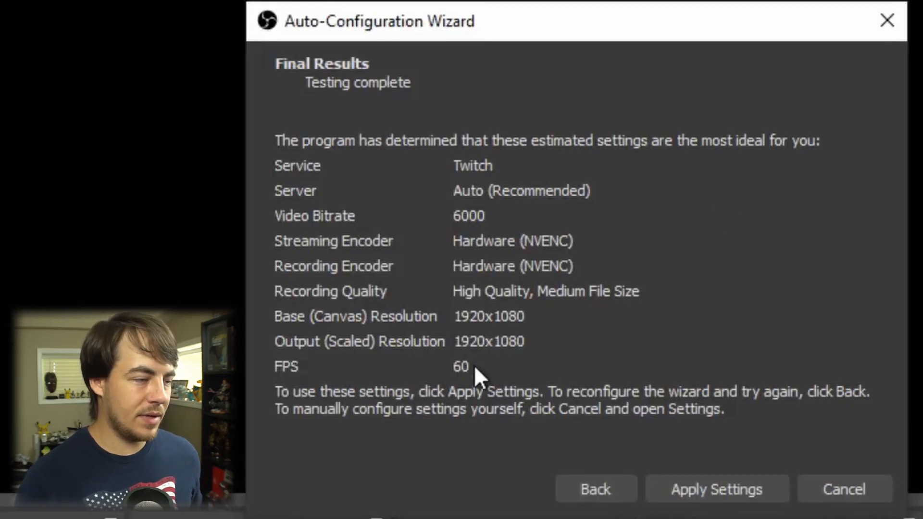
left_click(713, 497)
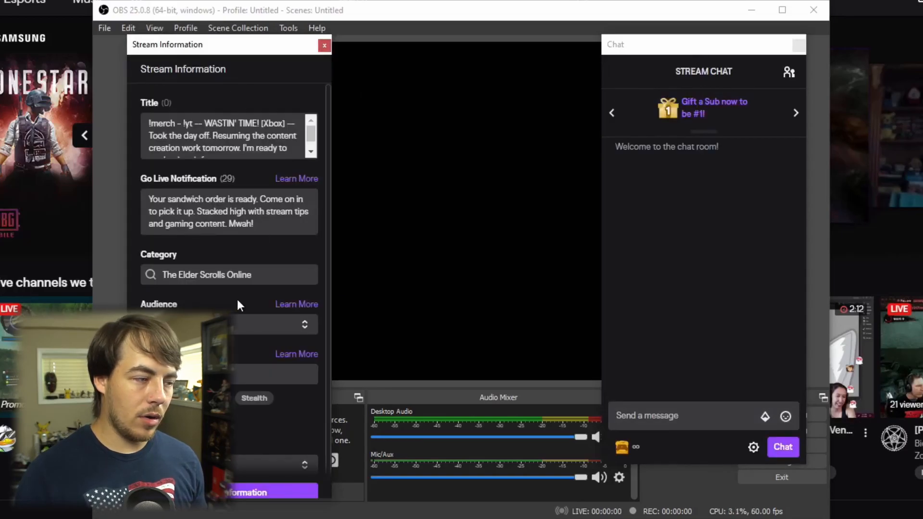
Maximize OBS and dock the Stream Information and Chat panels on the left edge.
scroll(236, 297, "down", 1)
scroll(235, 288, "up", 1)
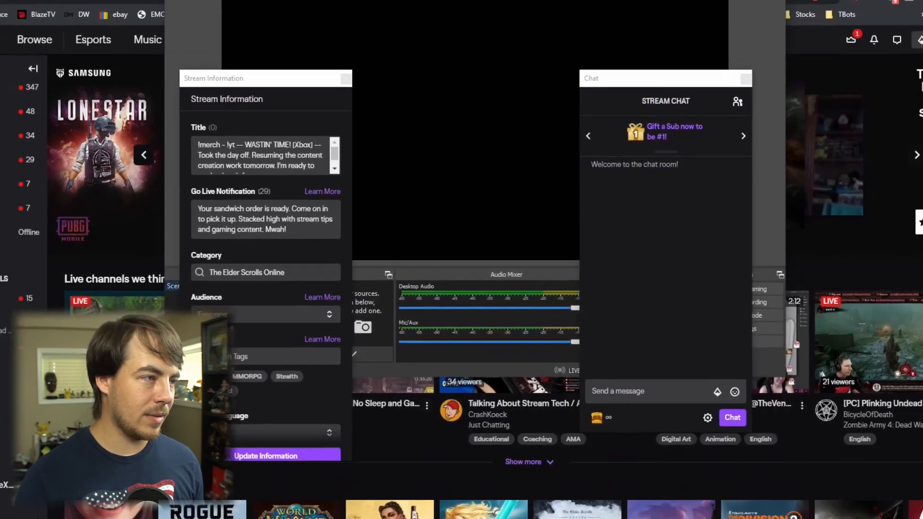
double_click(380, 10)
left_click_drag(287, 109, 43, 72)
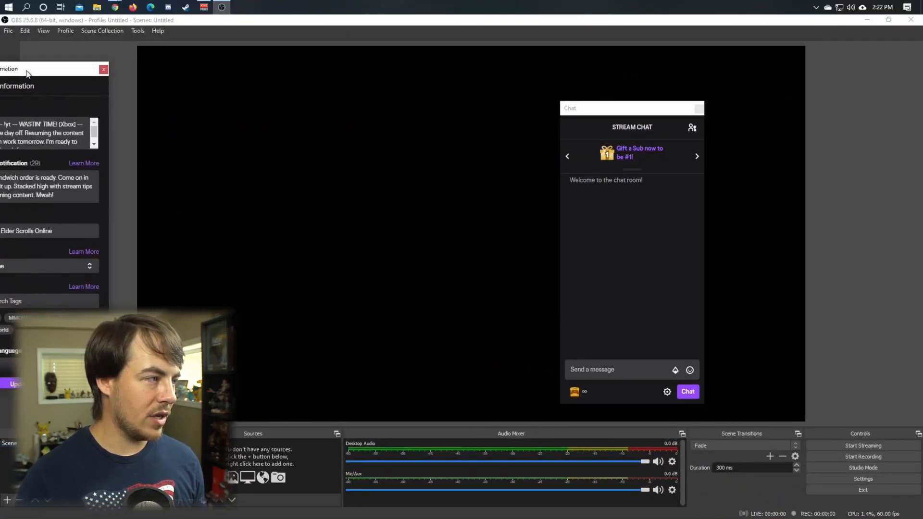
left_click_drag(589, 111, 96, 183)
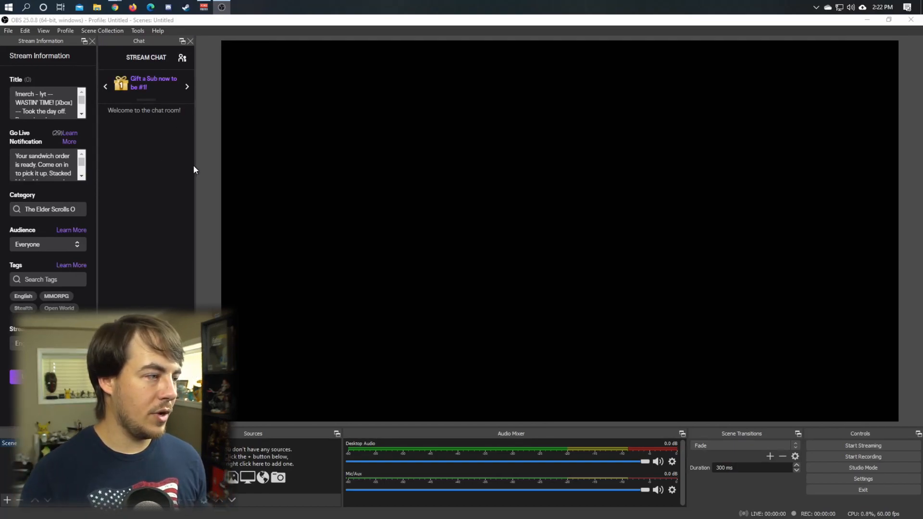
Widen the Stream Information and Chat docks and enlarge the bottom panels, shrinking the preview.
left_click_drag(195, 165, 333, 169)
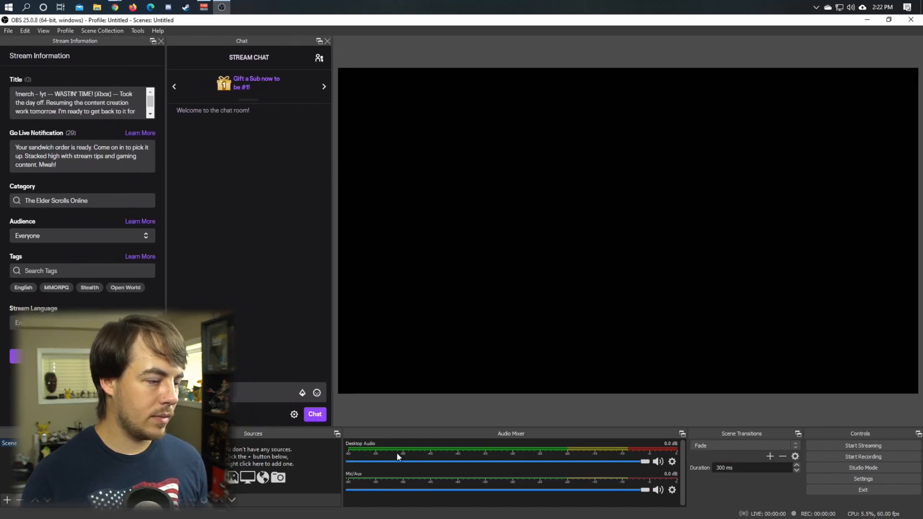
left_click_drag(415, 427, 412, 370)
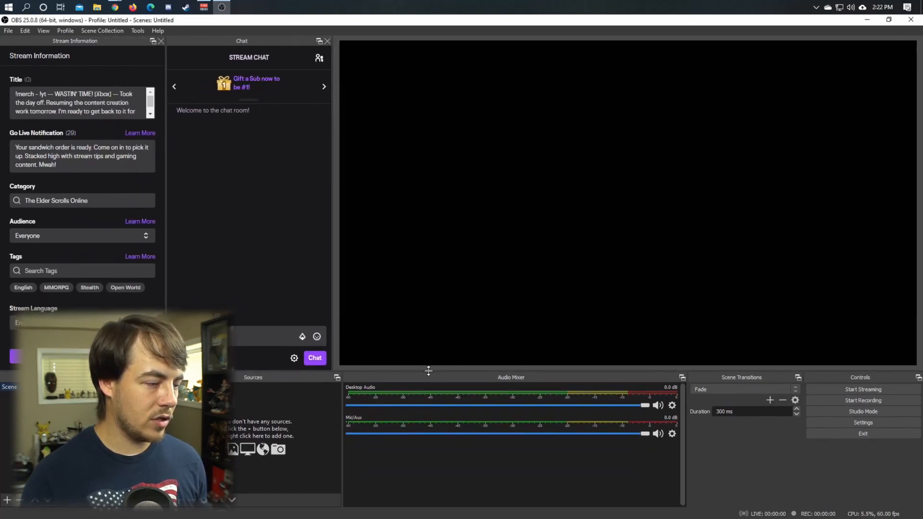
left_click_drag(166, 159, 184, 159)
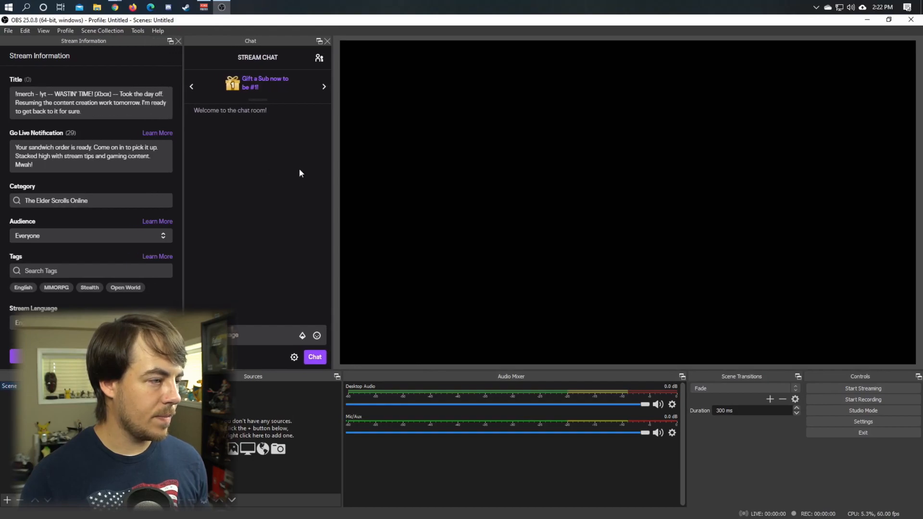
left_click_drag(340, 165, 340, 164)
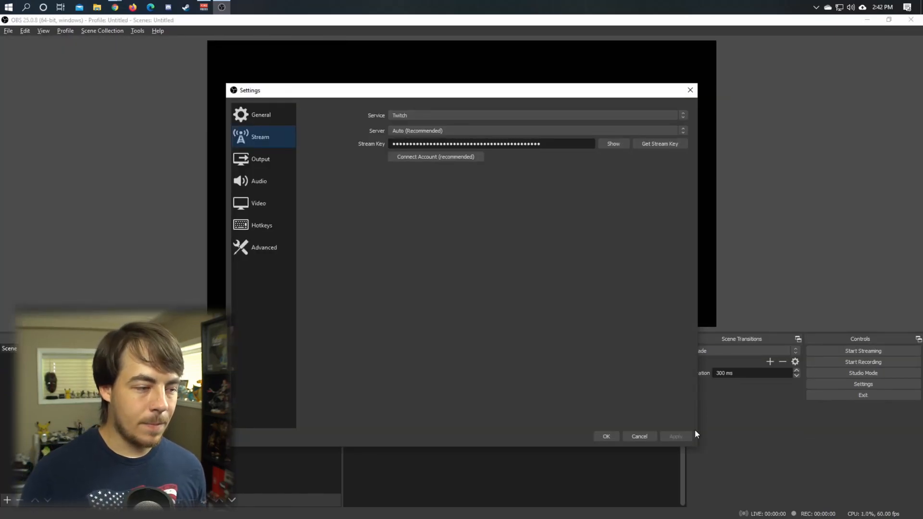
Check the Output settings, selecting the 6000 Kbps video bitrate used with NVENC.
left_click(604, 437)
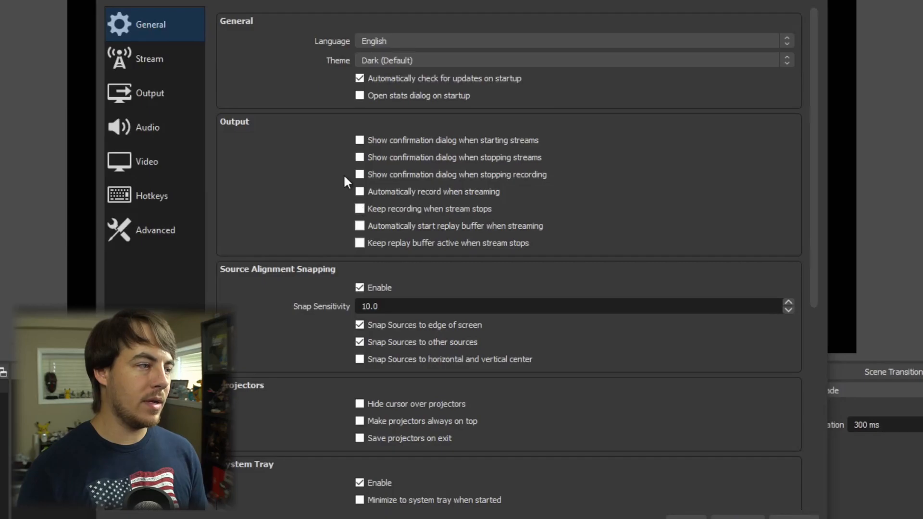
left_click(161, 67)
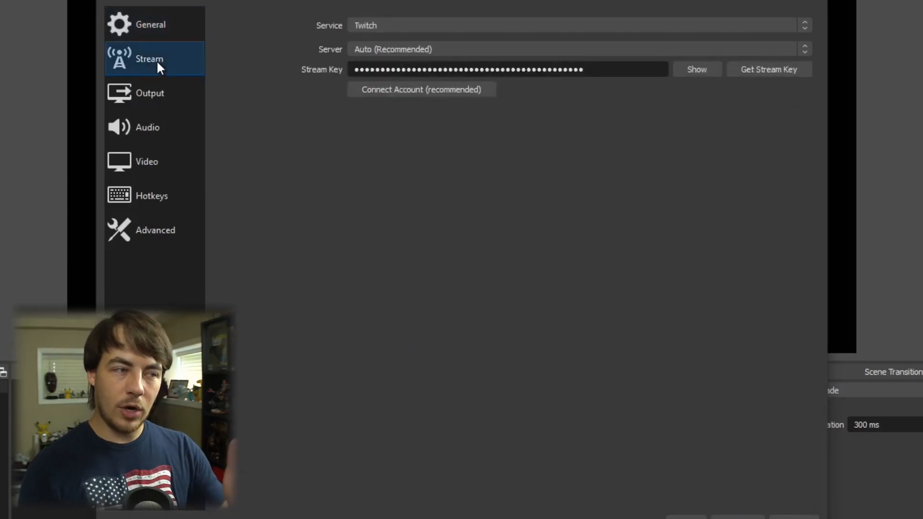
left_click(146, 93)
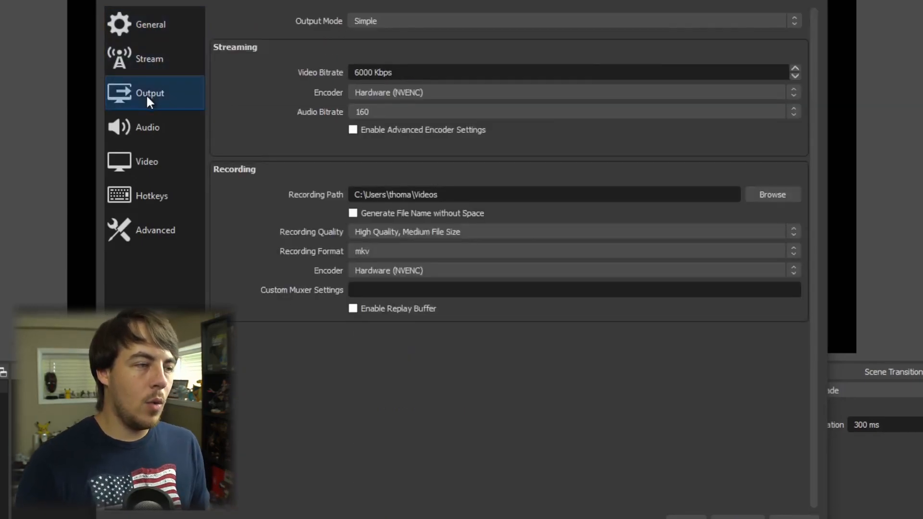
left_click_drag(371, 73, 320, 72)
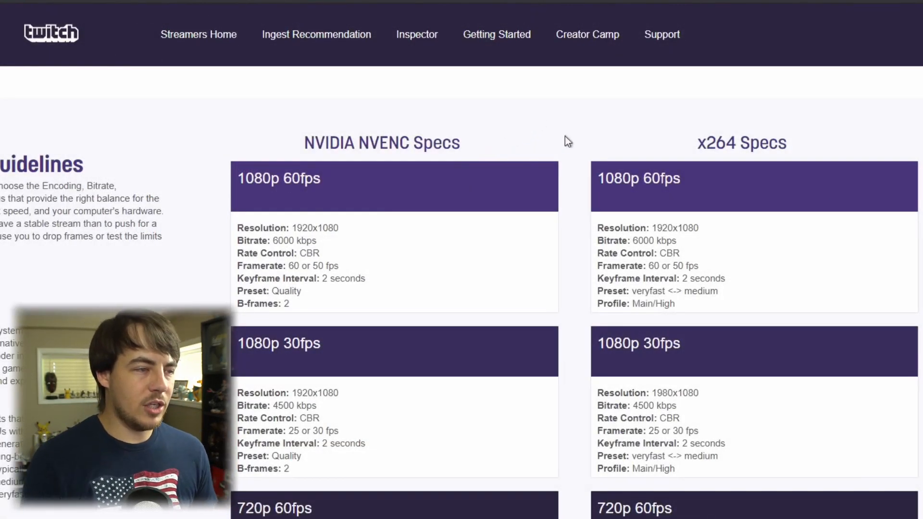
scroll(567, 140, "down", 5)
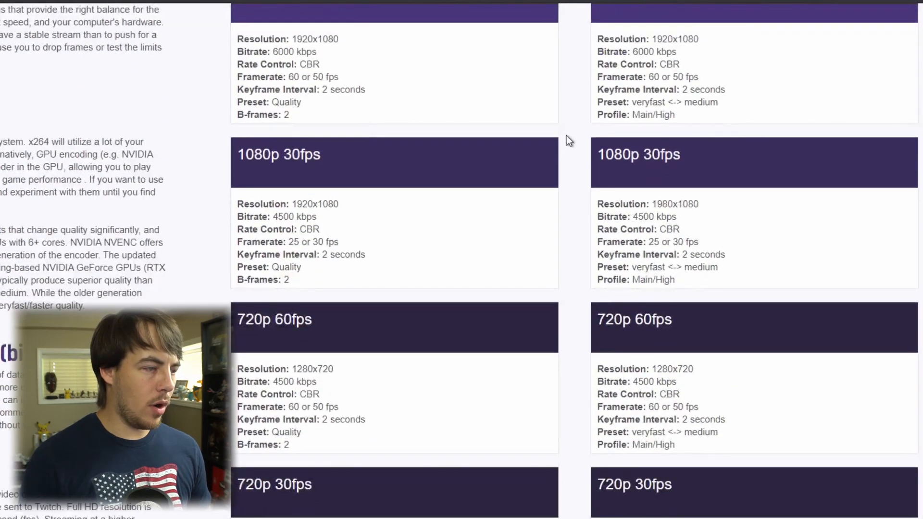
scroll(566, 136, "down", 1)
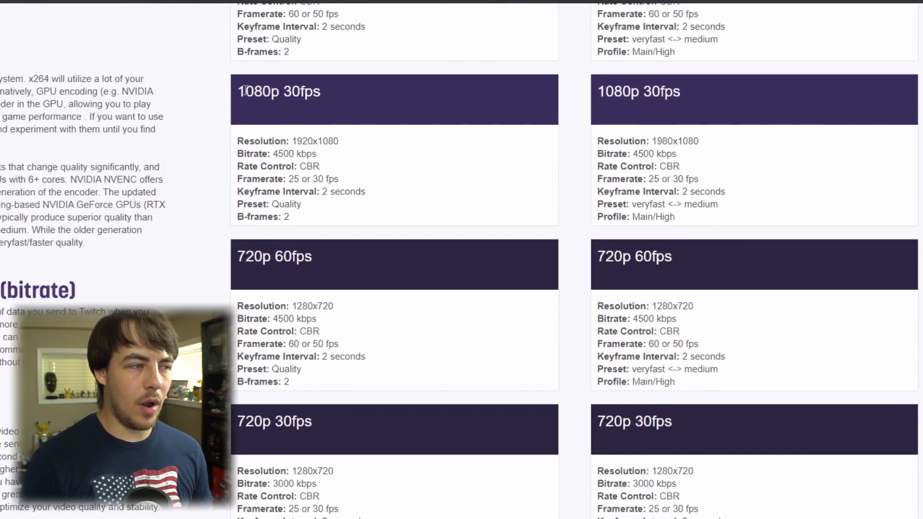
left_click_drag(245, 90, 335, 95)
left_click(332, 99)
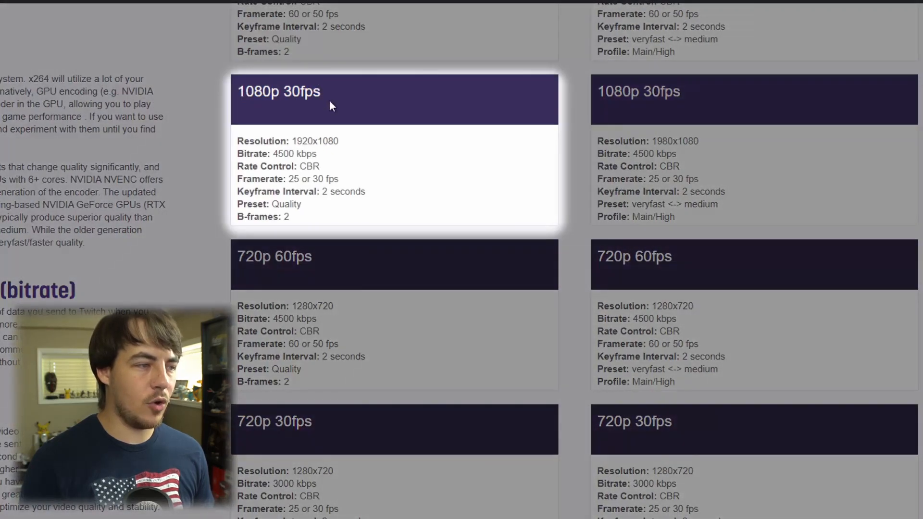
left_click_drag(274, 154, 300, 154)
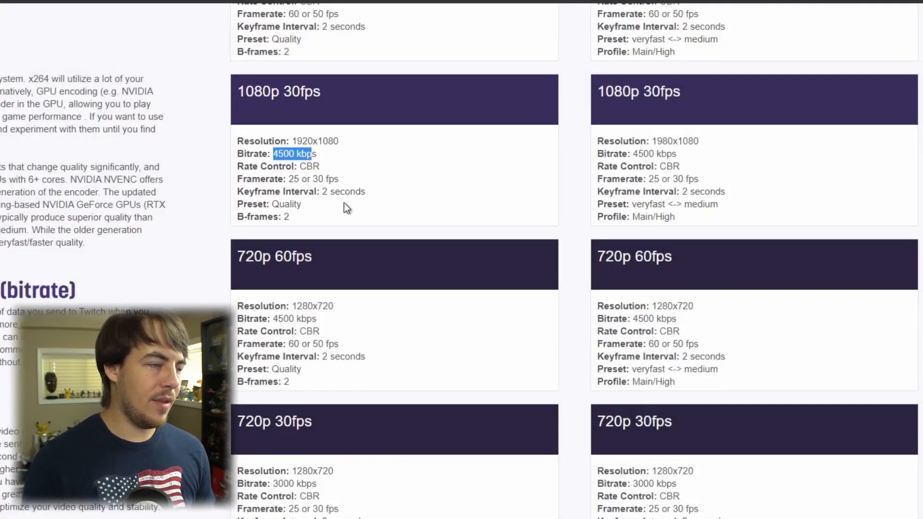
scroll(347, 203, "down", 2)
scroll(350, 200, "up", 7)
left_click_drag(297, 227, 384, 235)
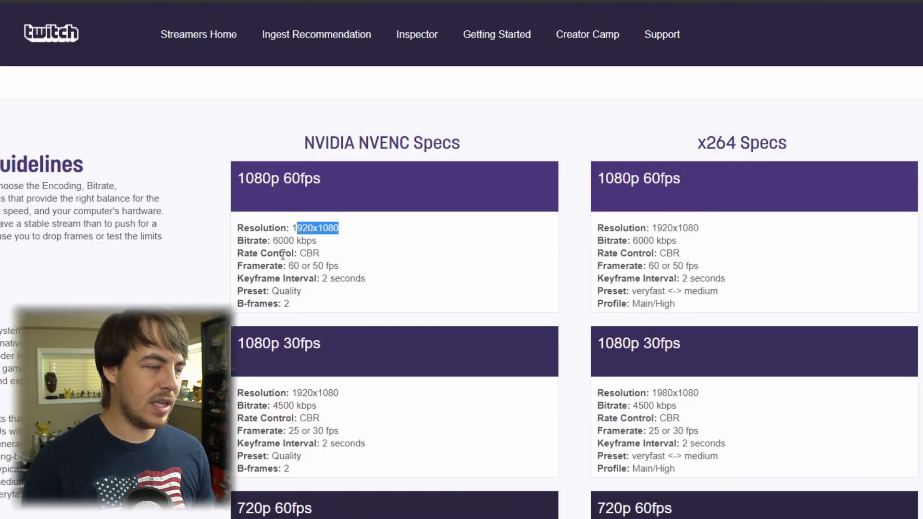
left_click_drag(273, 240, 342, 247)
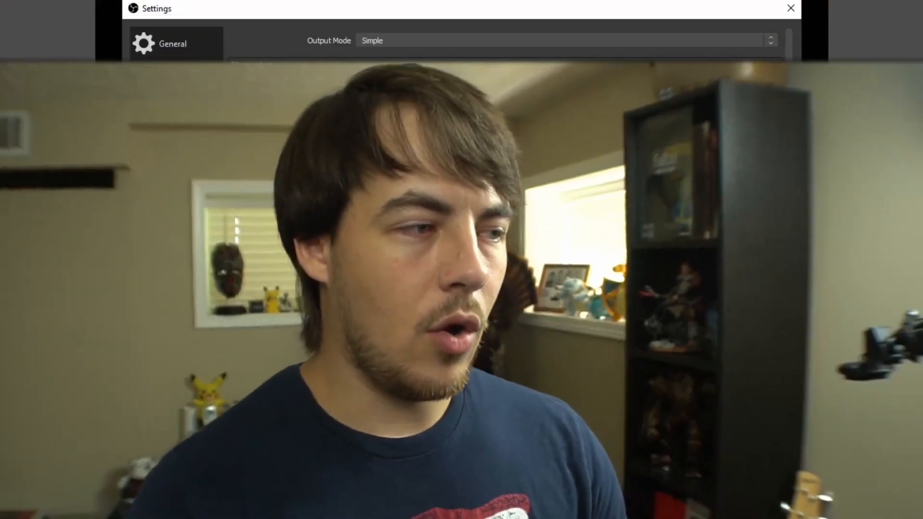
Show the Audio settings page, where every desktop and mic device is disabled.
left_click(165, 137)
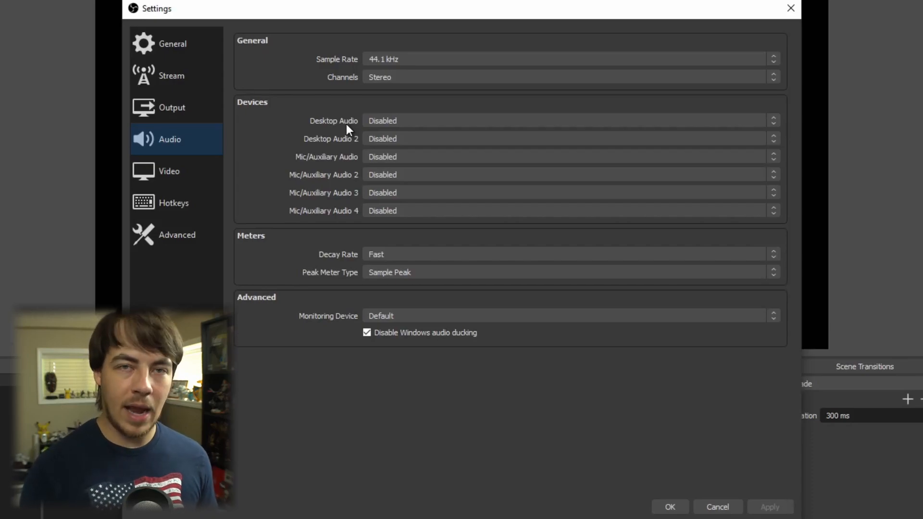
Set Desktop Audio to Default and Mic/Auxiliary Audio to the Yeti Stereo Microphone.
left_click(392, 121)
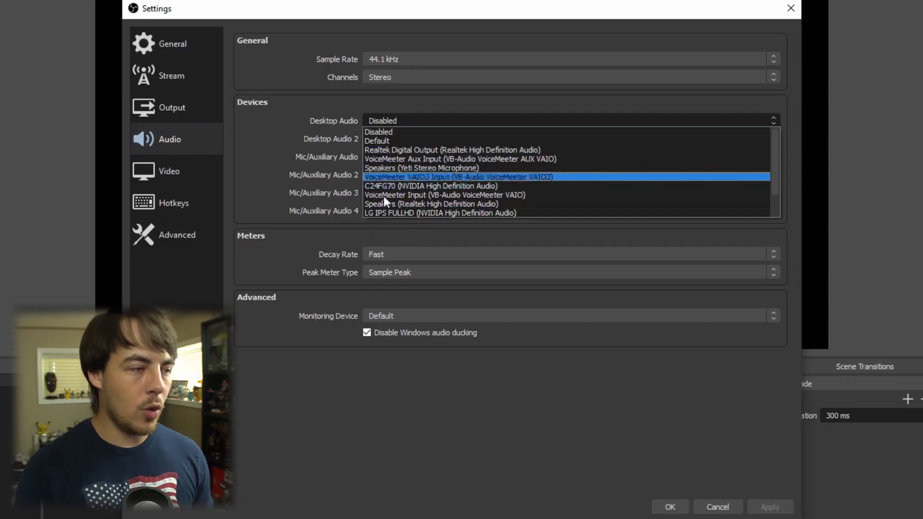
left_click(383, 139)
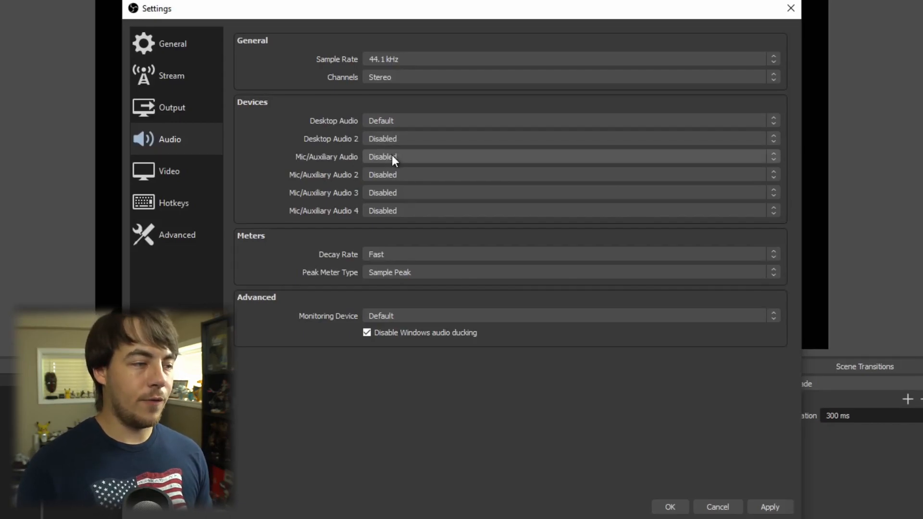
left_click(391, 155)
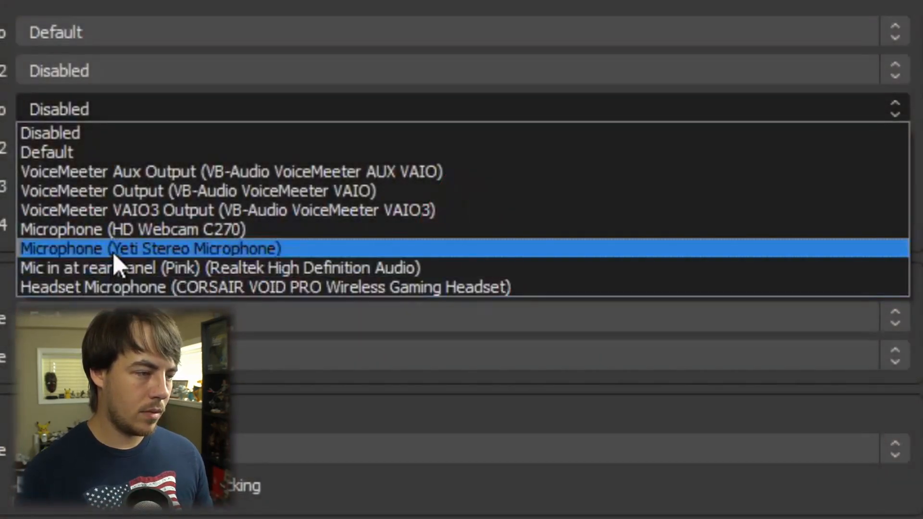
left_click(117, 261)
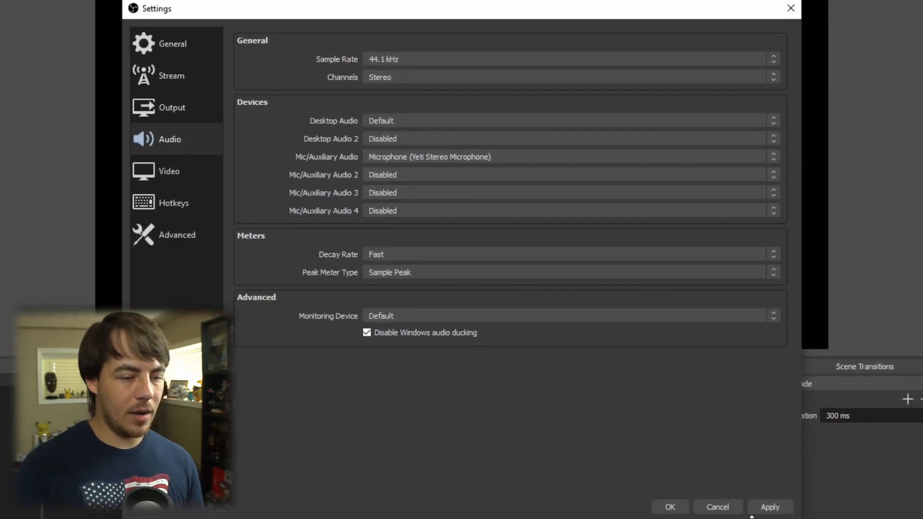
left_click(180, 172)
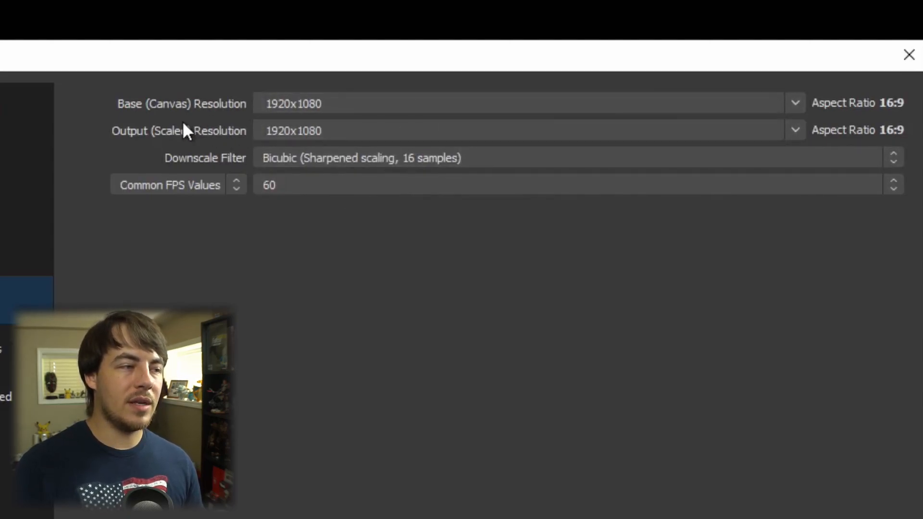
Try 1536x864, 1440x810 and 1280x720 output resolutions, then settle on 1920x1080.
left_click(796, 130)
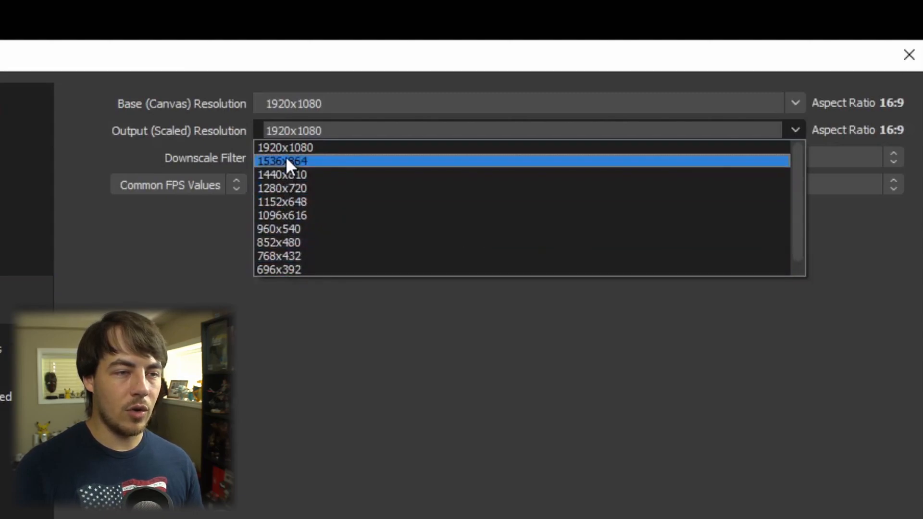
left_click(285, 160)
left_click(795, 131)
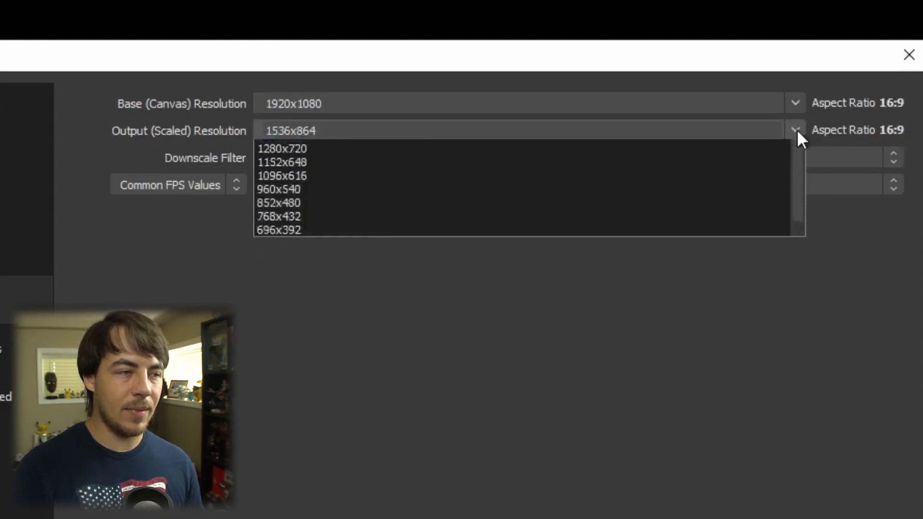
left_click(385, 173)
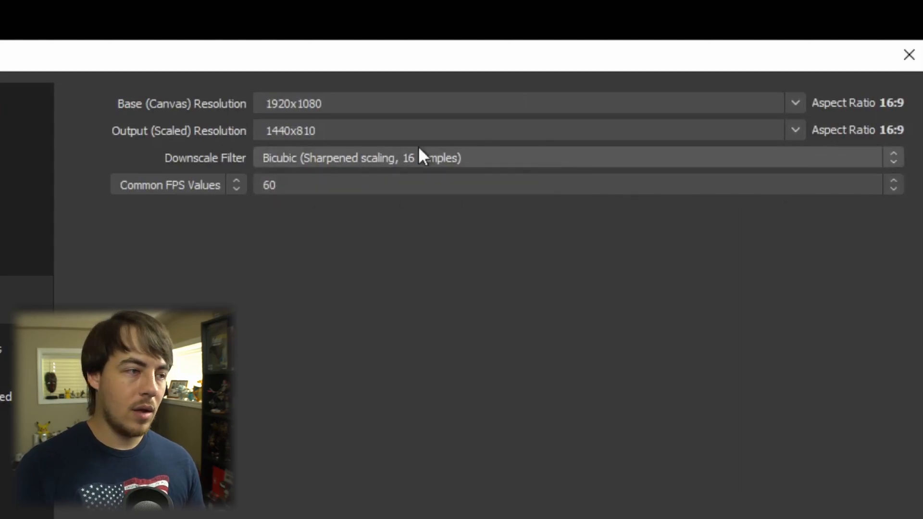
left_click(798, 129)
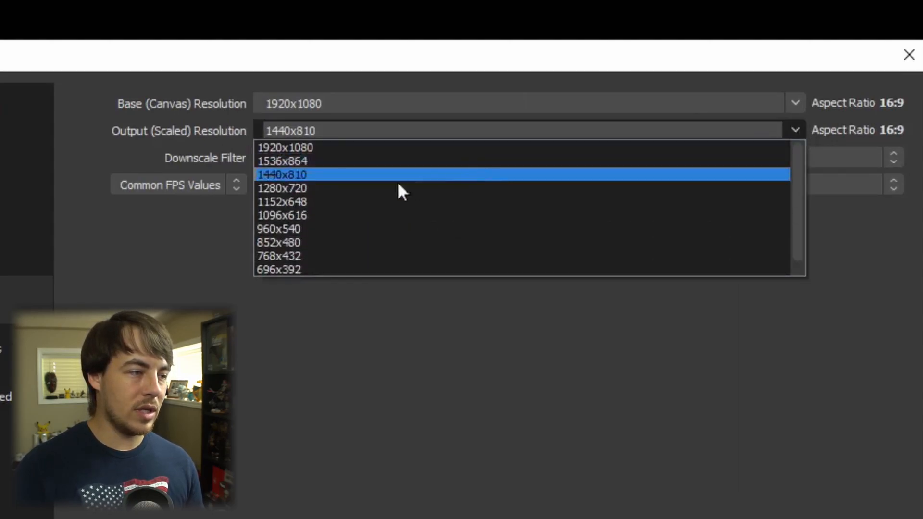
left_click(325, 187)
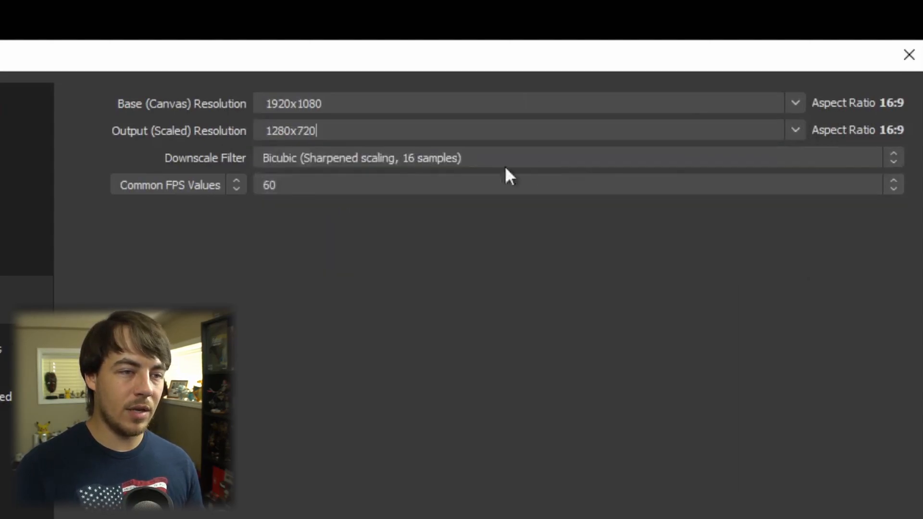
left_click(801, 128)
left_click(332, 146)
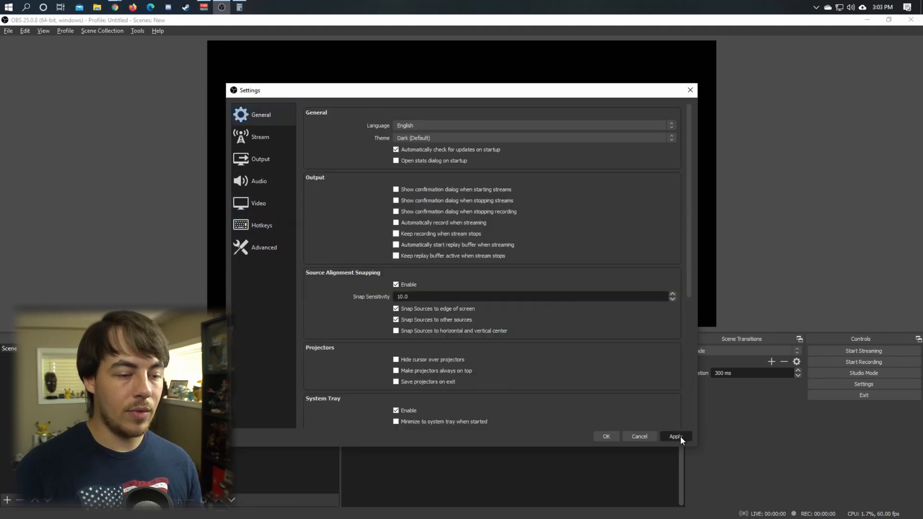
Save the settings and return to the main window with the empty Scene selected.
left_click(615, 435)
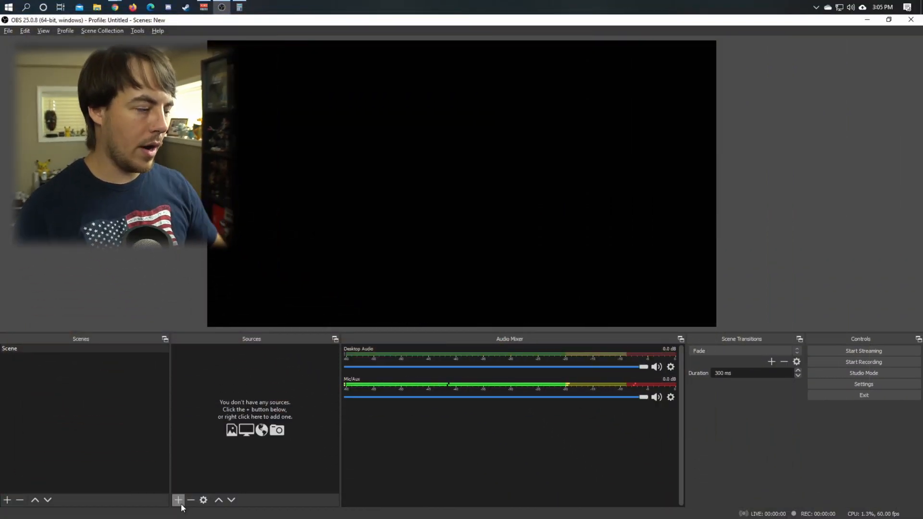
left_click(178, 500)
left_click(121, 473)
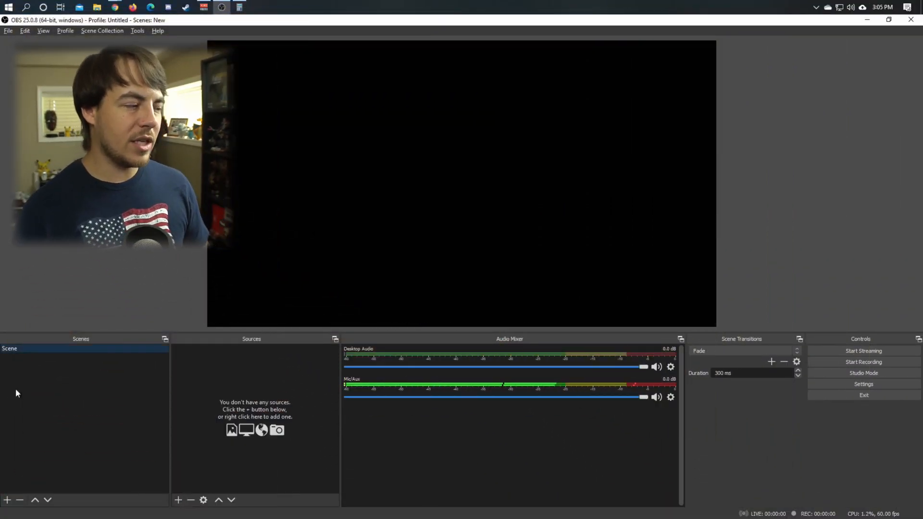
Rename the only scene, Scene, to Intermission/Cam using its right-click Rename option.
right_click(9, 251)
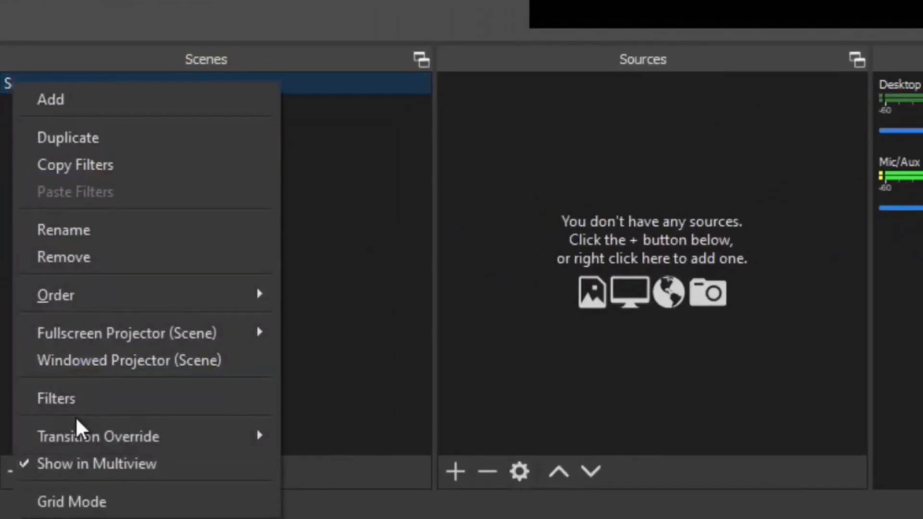
left_click(86, 234)
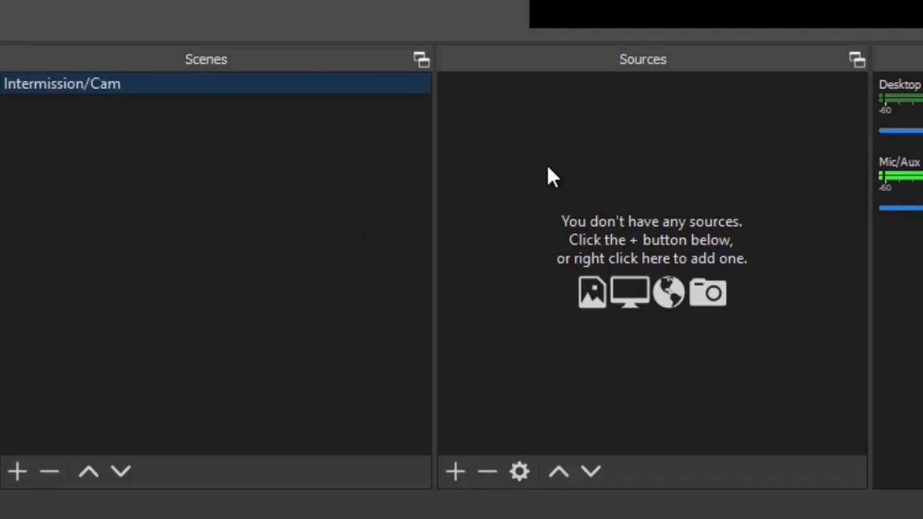
Add a Video Capture Device source named Crappy Cam to Intermission/Cam.
left_click(455, 470)
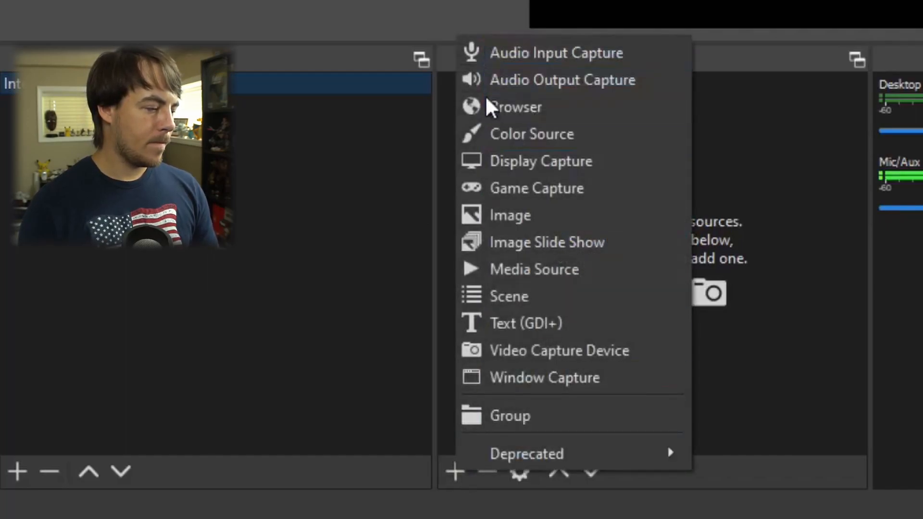
left_click(511, 358)
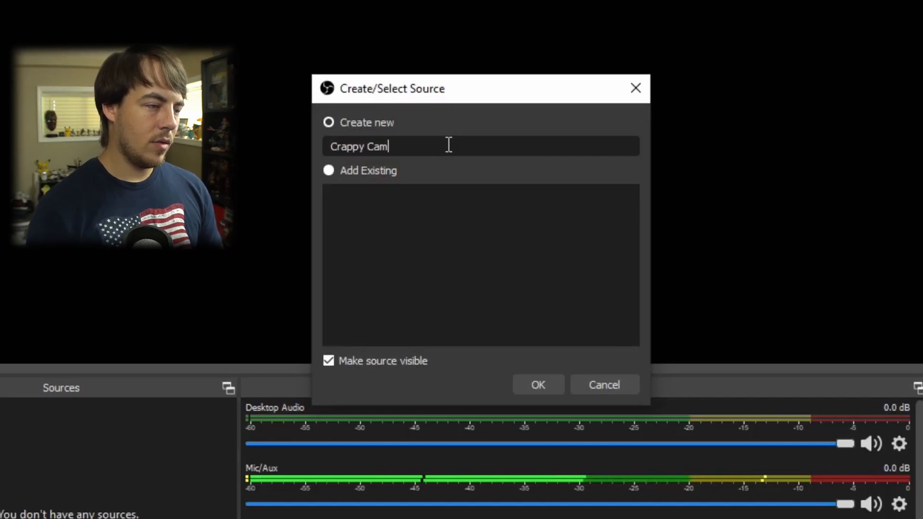
left_click(544, 382)
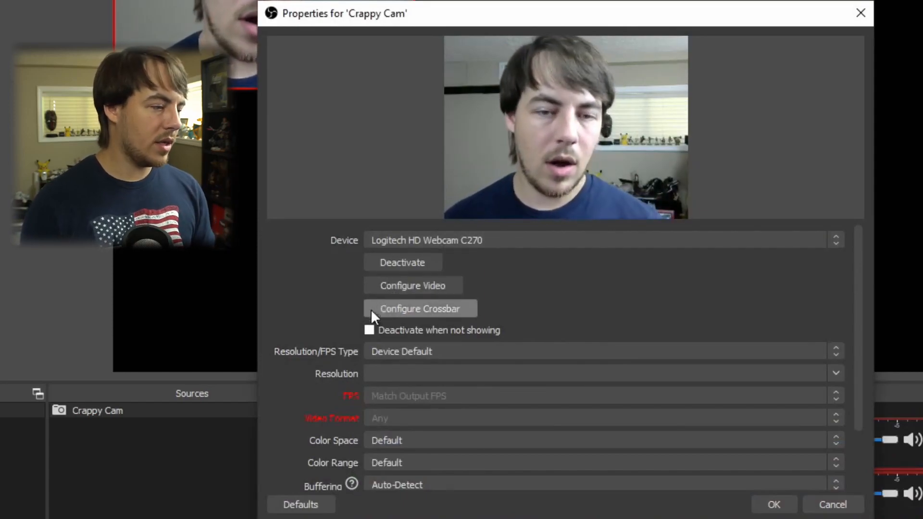
Set Crappy Cam to a custom 1280x720 resolution with FPS matching the output.
left_click(389, 351)
left_click(387, 376)
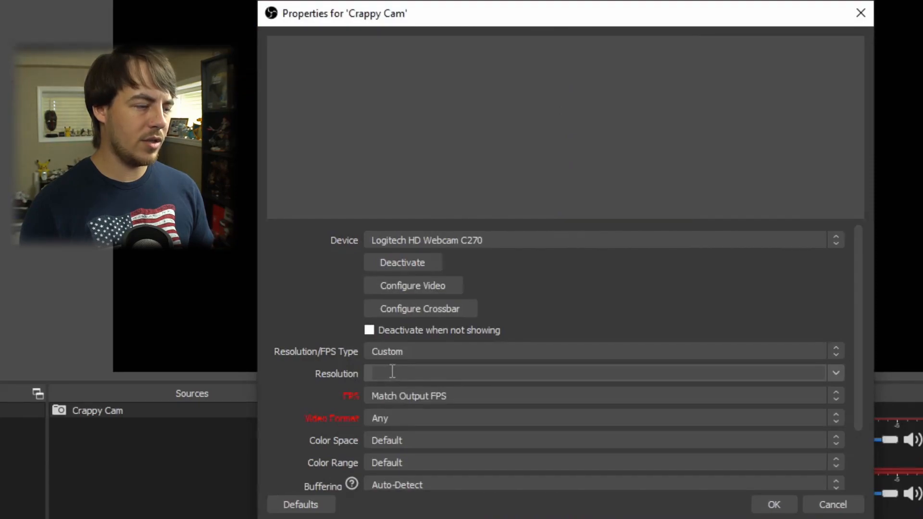
left_click(835, 373)
left_click(423, 400)
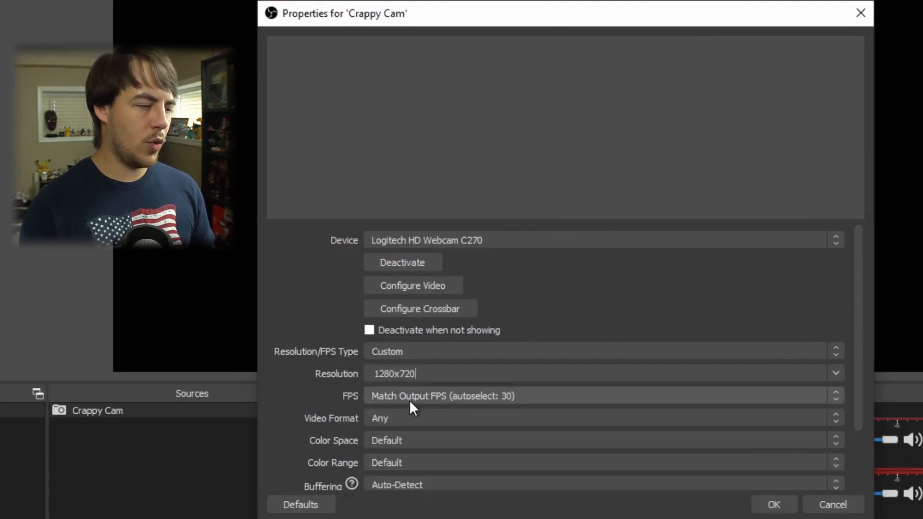
left_click(401, 397)
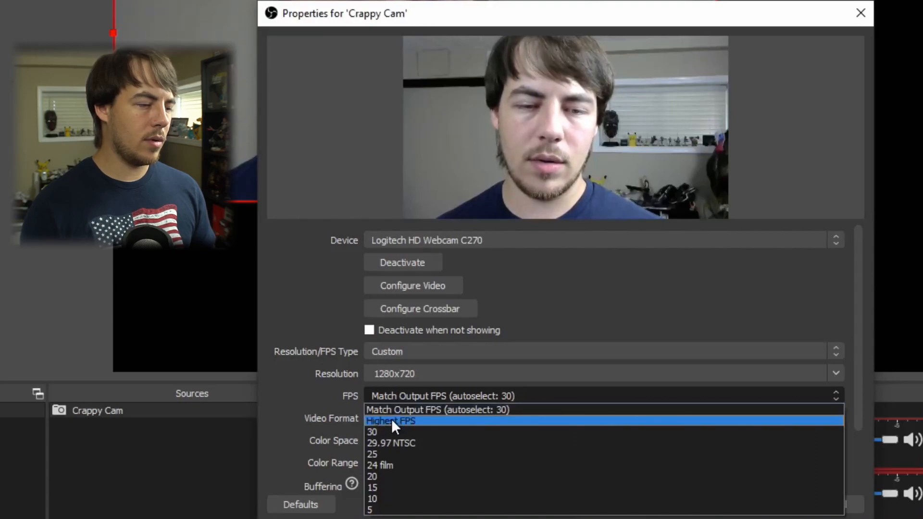
left_click(397, 409)
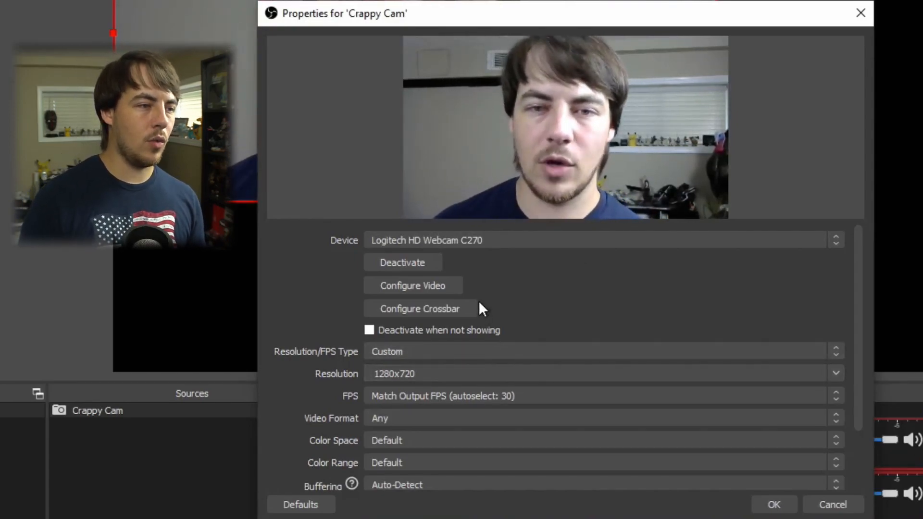
left_click(759, 505)
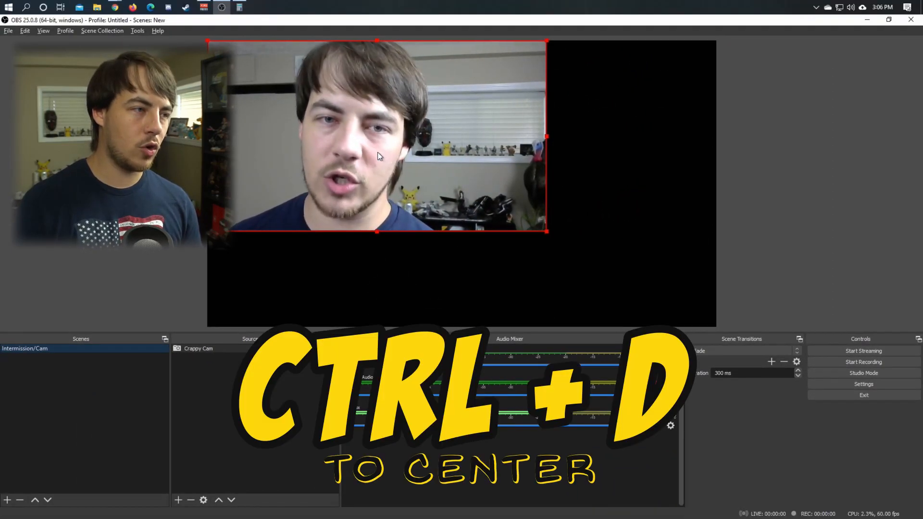
Centre the Crappy Cam webcam on the canvas with Ctrl+D.
key("ctrl+d")
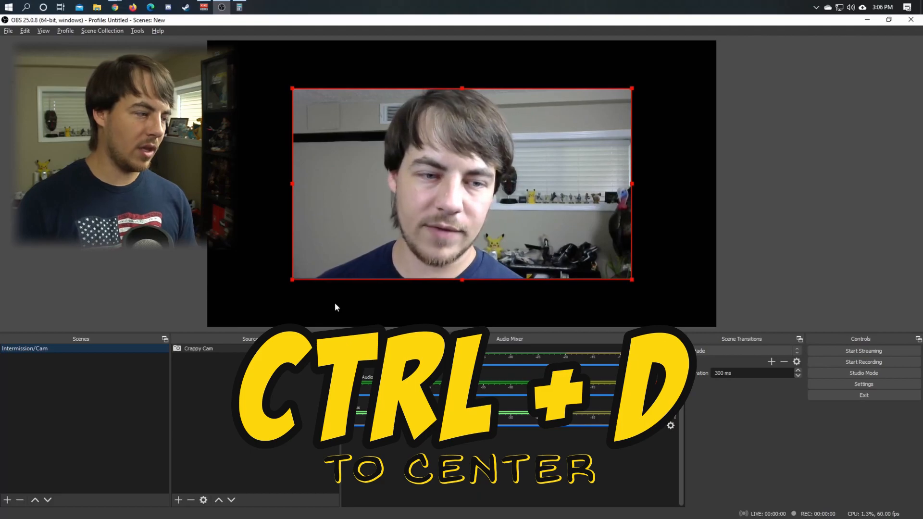
left_click(192, 348)
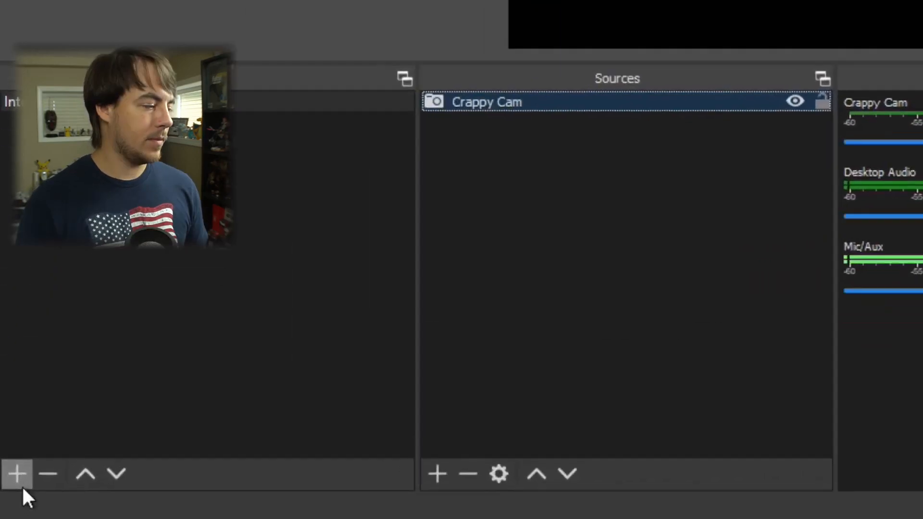
left_click(23, 487)
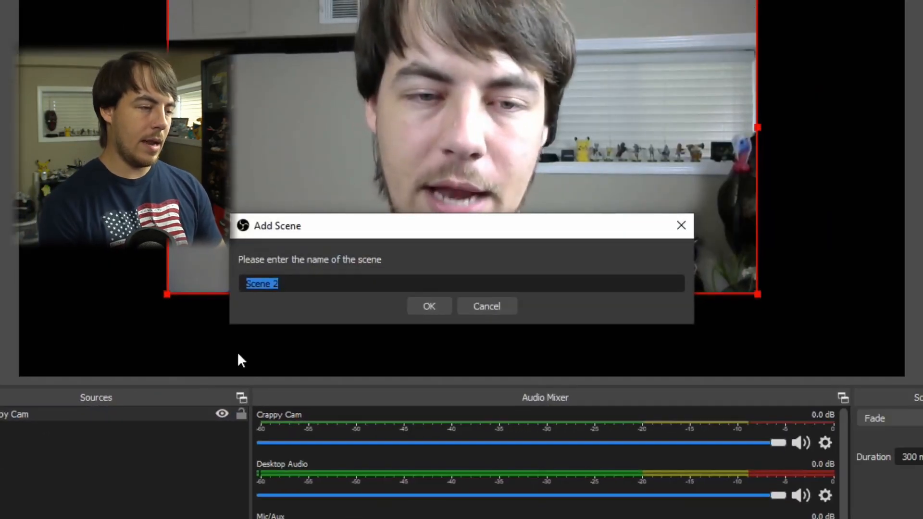
Create a Gameplay scene and add a Game Capture set to capture any fullscreen application.
type("Gamepl;")
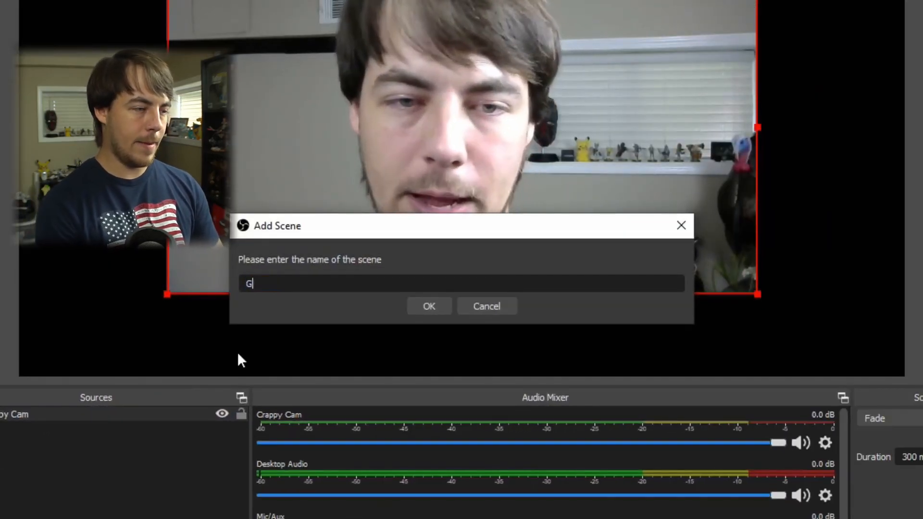
key("BackSpace")
type("ay")
key("Return")
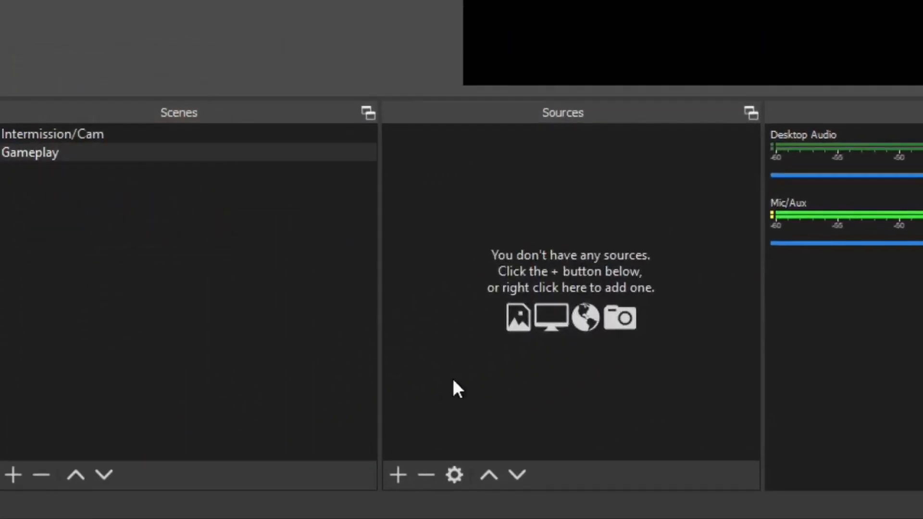
left_click(398, 473)
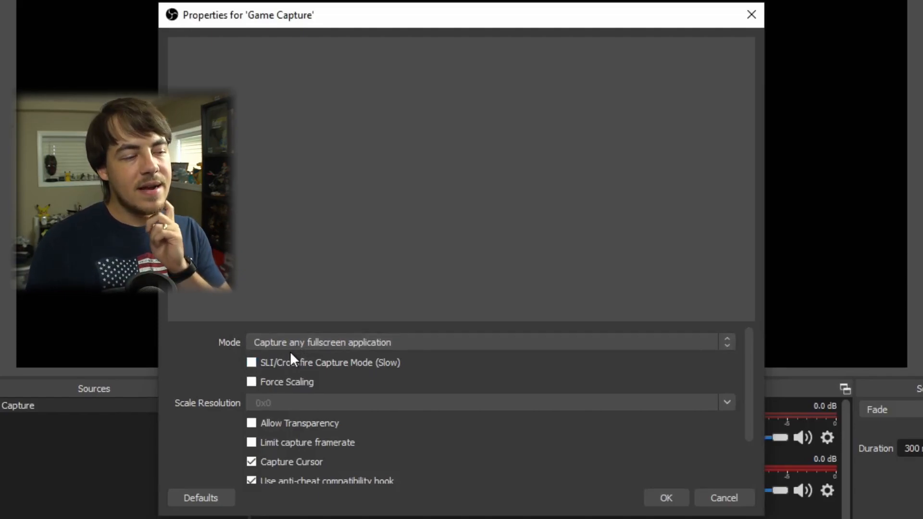
left_click(178, 500)
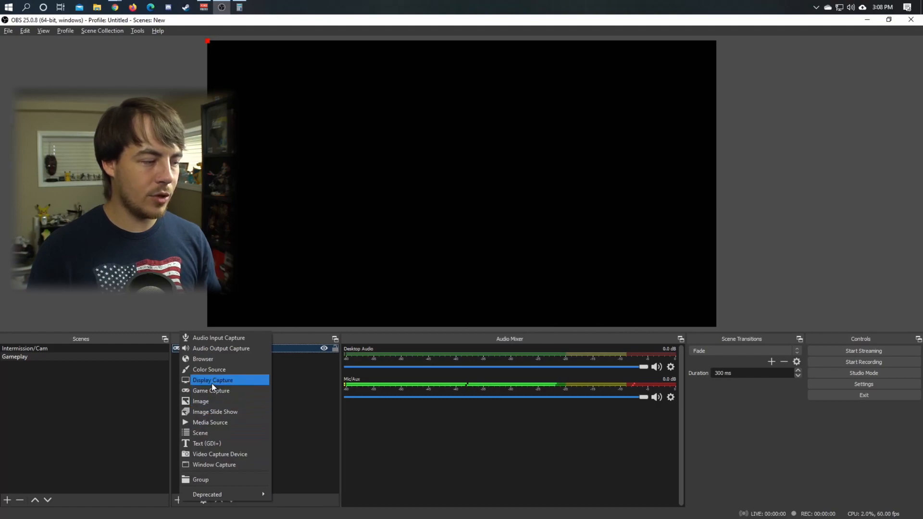
Add a Display Capture source named Display 1 to the Gameplay scene.
left_click(213, 380)
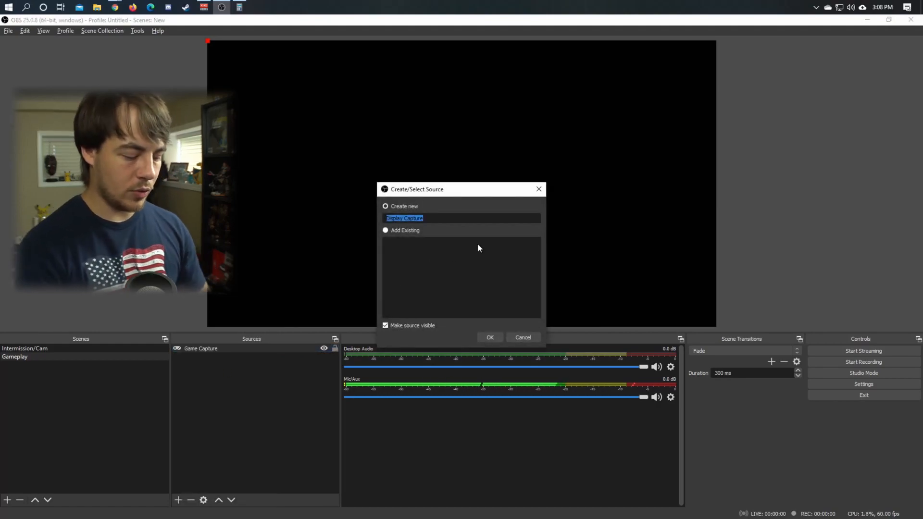
type("Dip")
key("BackSpace")
type("splay")
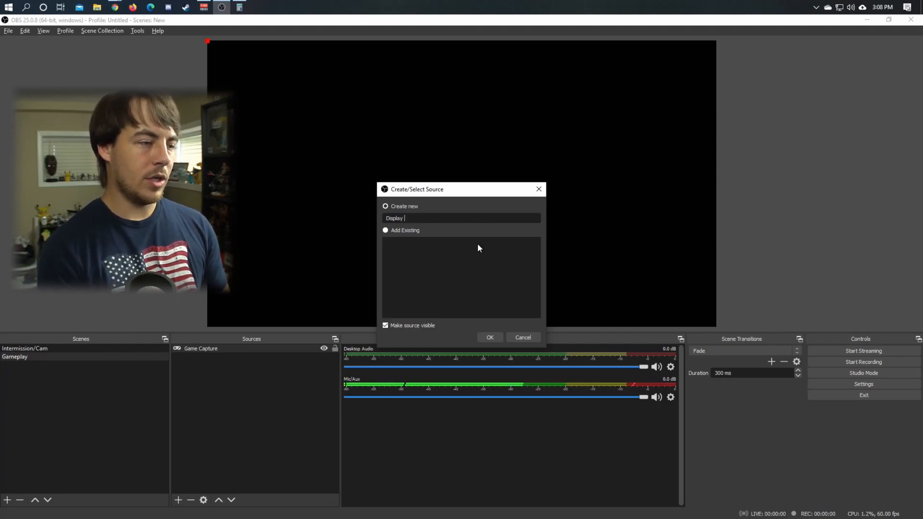
type(" 1")
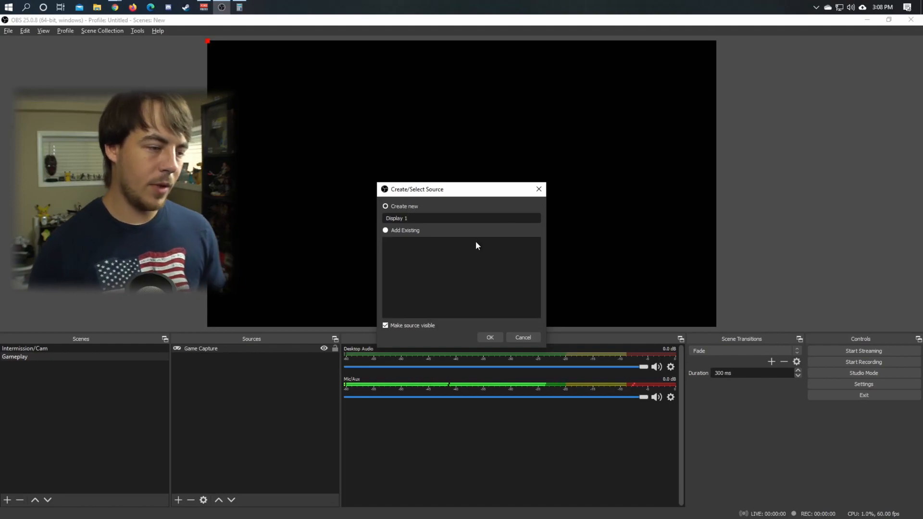
left_click(486, 337)
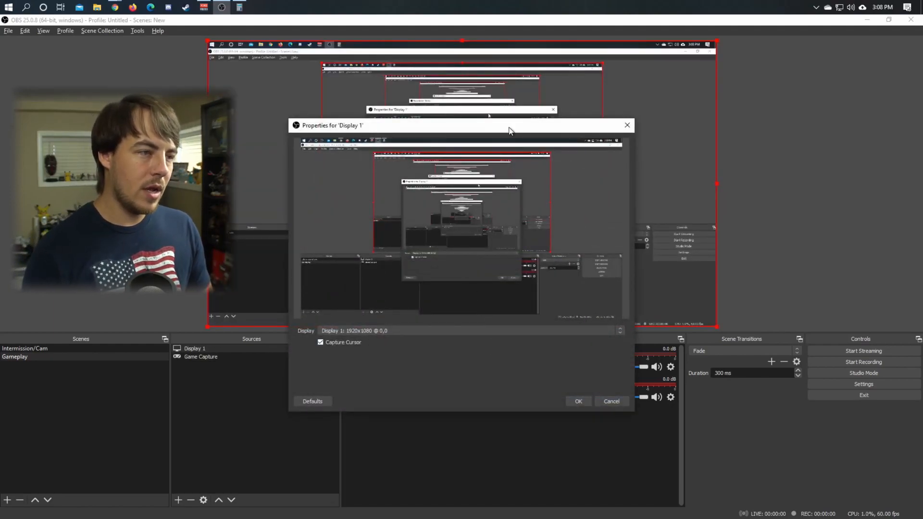
Set Display 1 to capture the first monitor, Display 1, and confirm.
left_click_drag(503, 131, 722, 185)
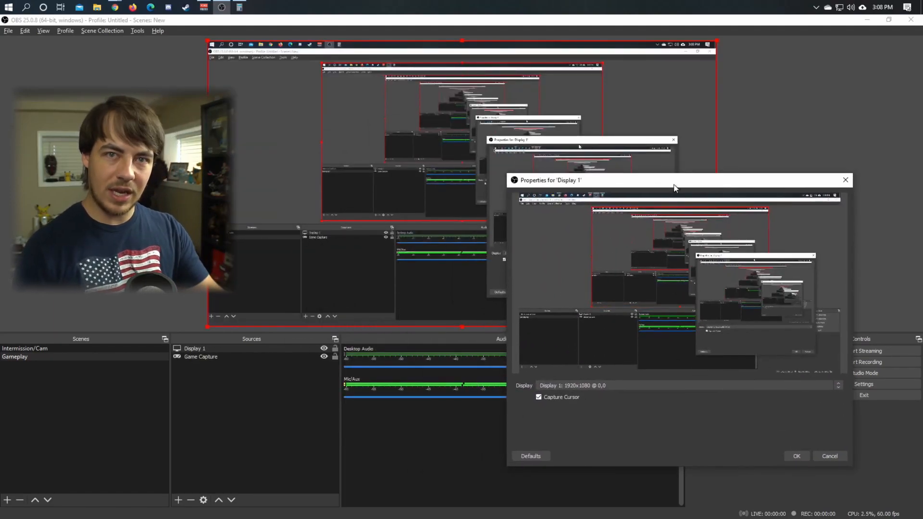
left_click(601, 386)
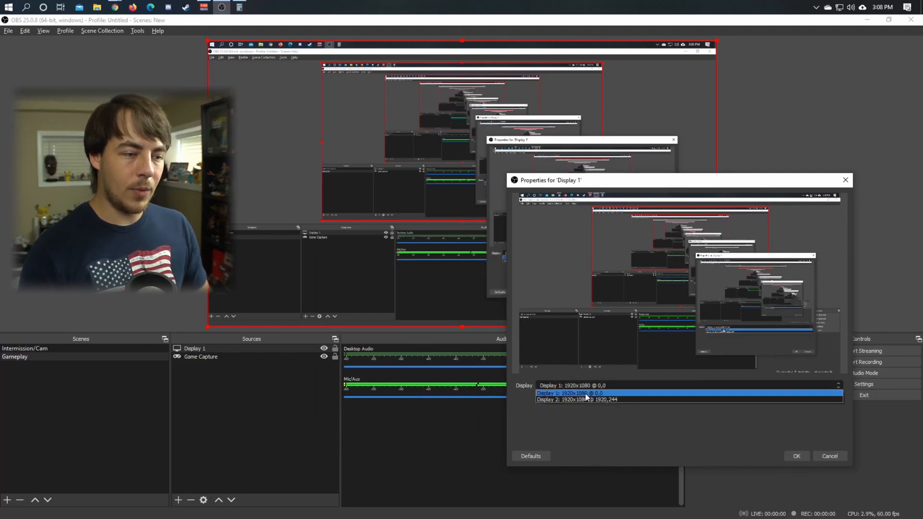
left_click(544, 396)
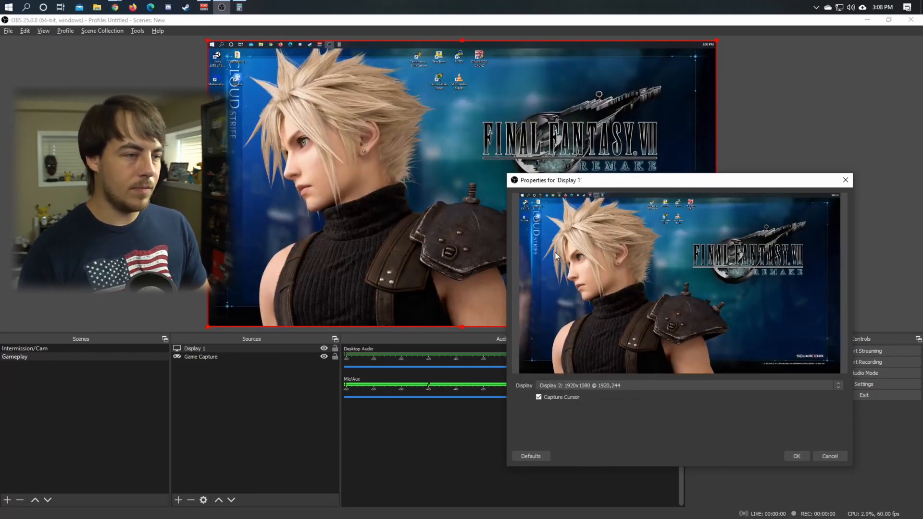
left_click_drag(594, 181, 495, 165)
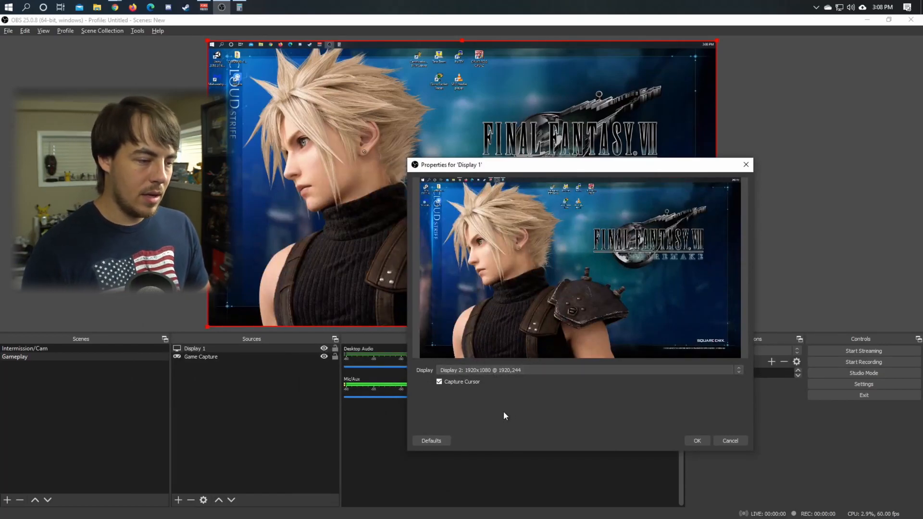
left_click(466, 371)
left_click(451, 378)
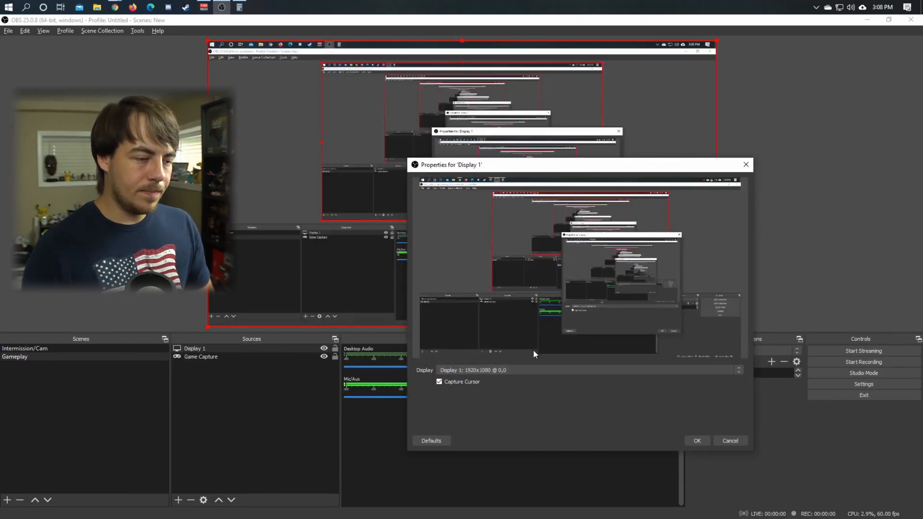
left_click(696, 437)
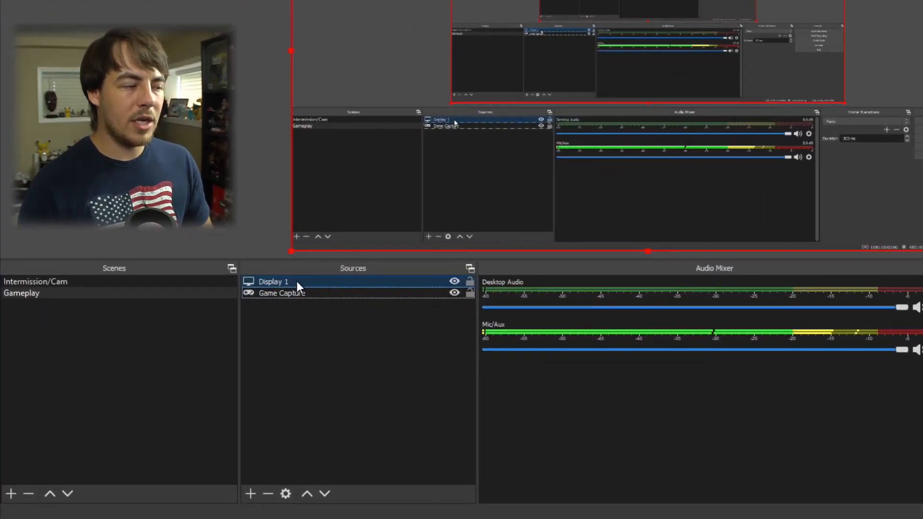
Move Display 1 below Game Capture in the Gameplay source list.
left_click_drag(297, 282, 296, 303)
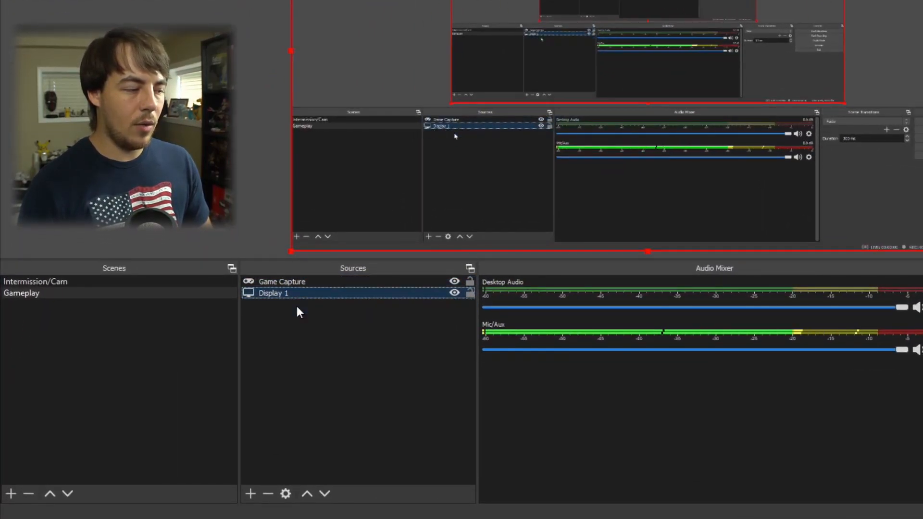
left_click(308, 494)
left_click(323, 494)
left_click(306, 493)
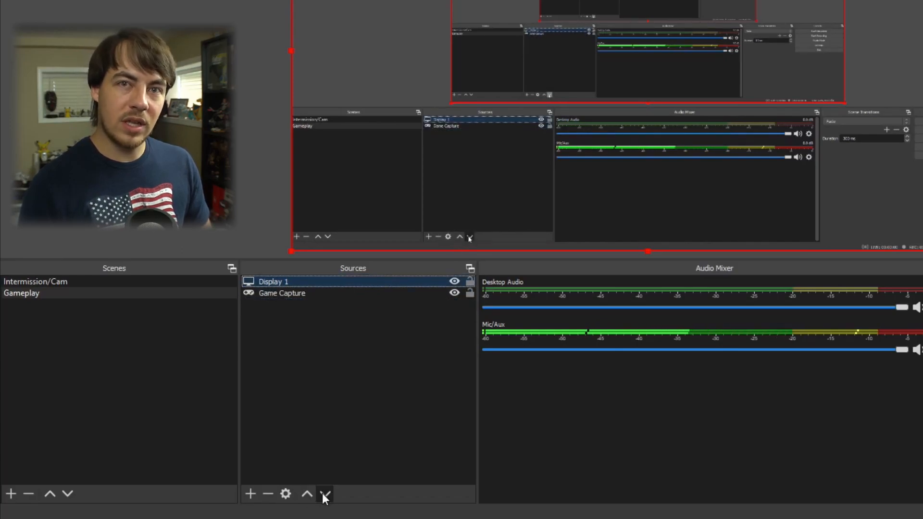
left_click(323, 493)
left_click(312, 494)
left_click(322, 494)
left_click(311, 494)
left_click(322, 494)
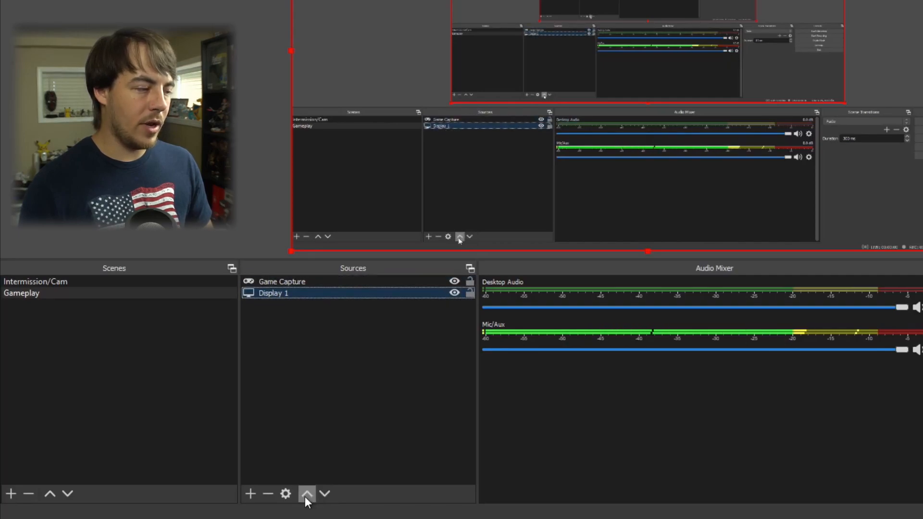
left_click(269, 281)
left_click(247, 498)
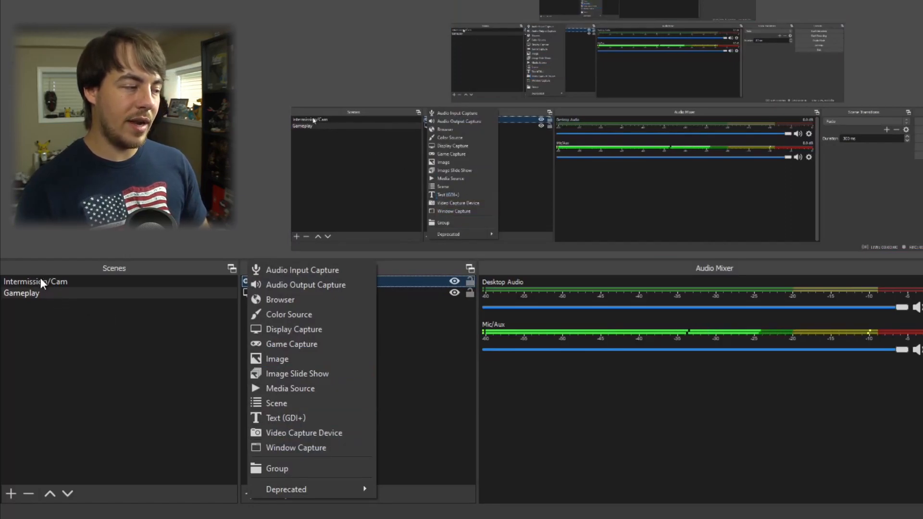
Add the existing Crappy Cam video capture source to the Gameplay scene.
left_click(258, 432)
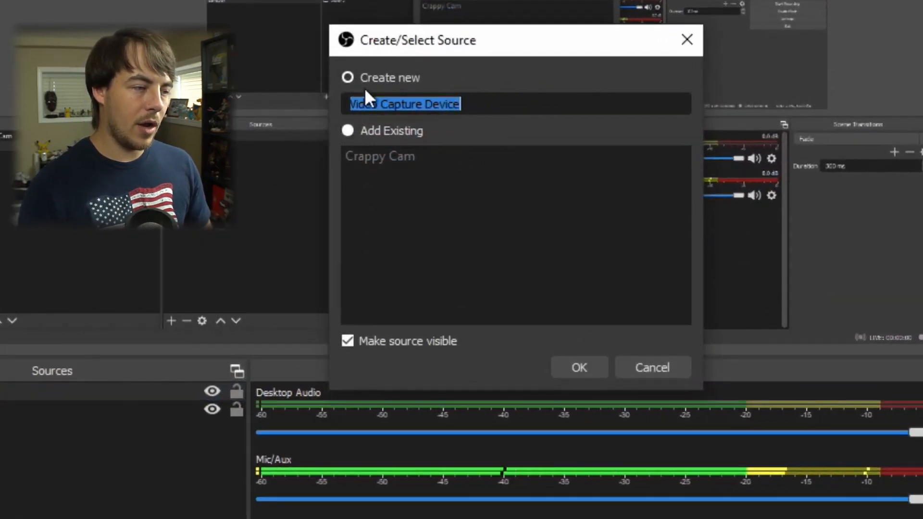
left_click(347, 129)
left_click(363, 157)
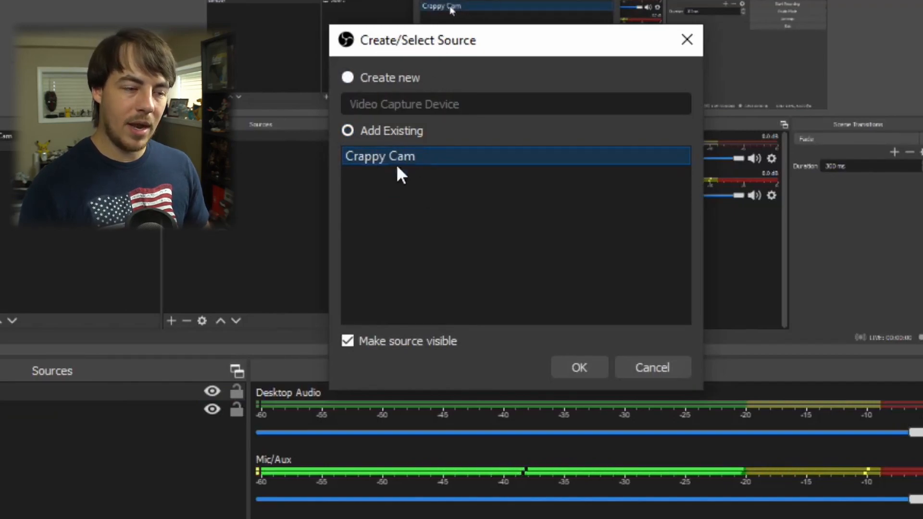
left_click(580, 366)
Shrink the Crappy Cam webcam and place it in the upper-left corner of the canvas.
left_click_drag(424, 262, 543, 296)
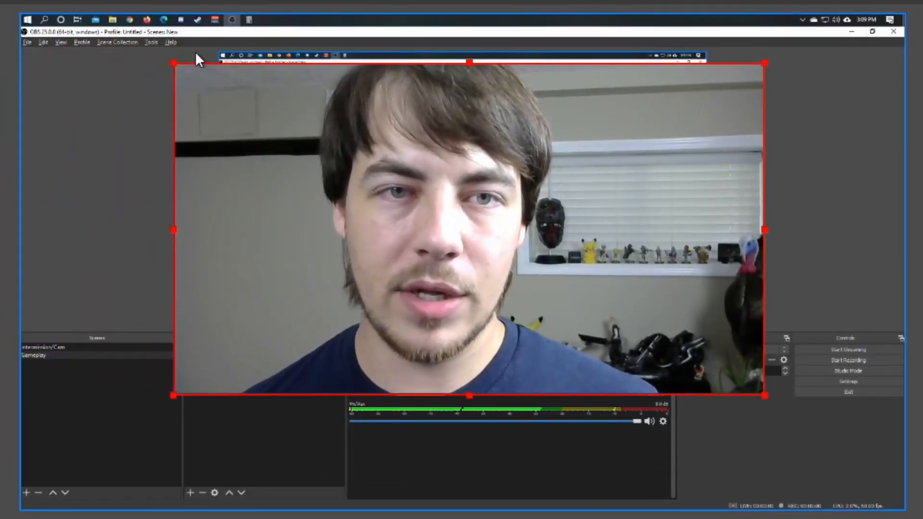
left_click_drag(175, 64, 540, 261)
left_click_drag(663, 337, 144, 129)
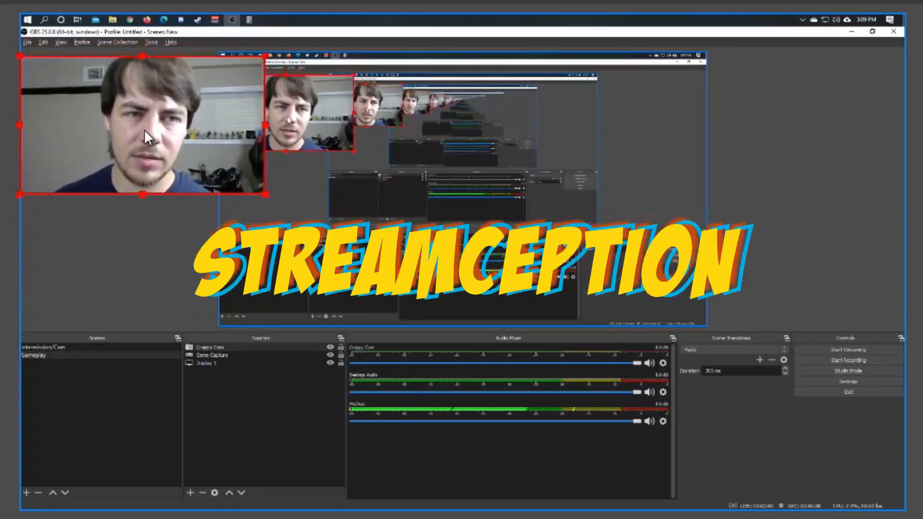
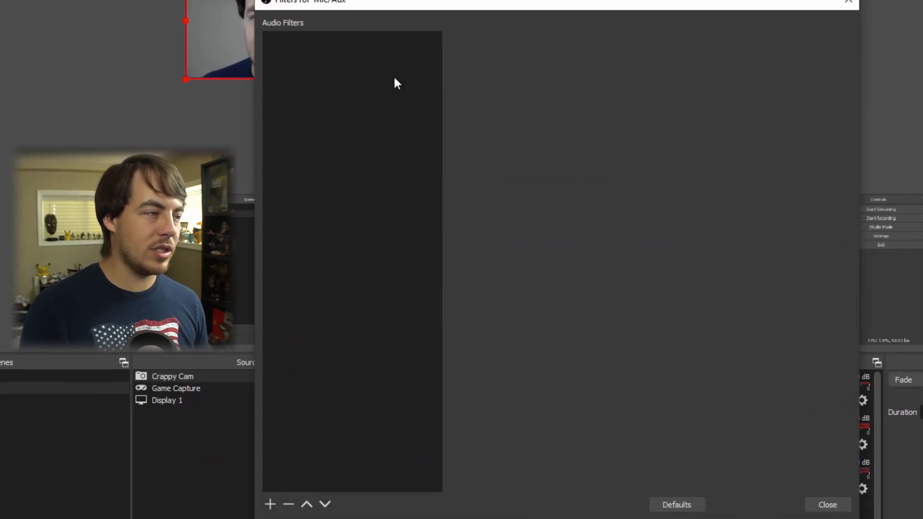
Add a Noise Gate filter with the default name to the Mic/Aux microphone.
left_click(270, 504)
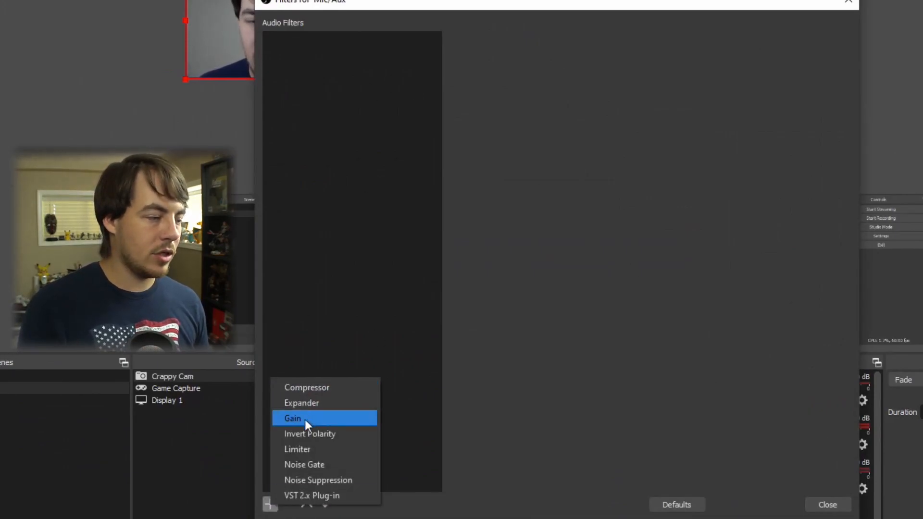
left_click(304, 464)
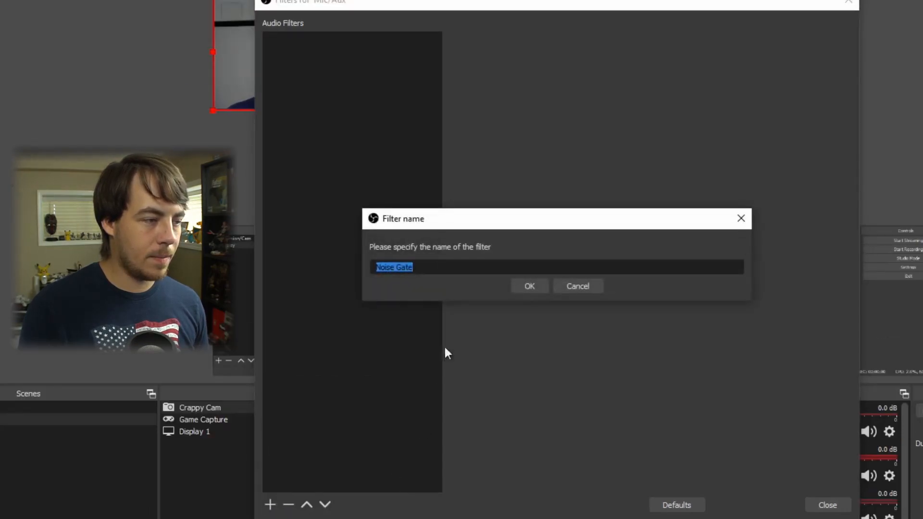
left_click(529, 286)
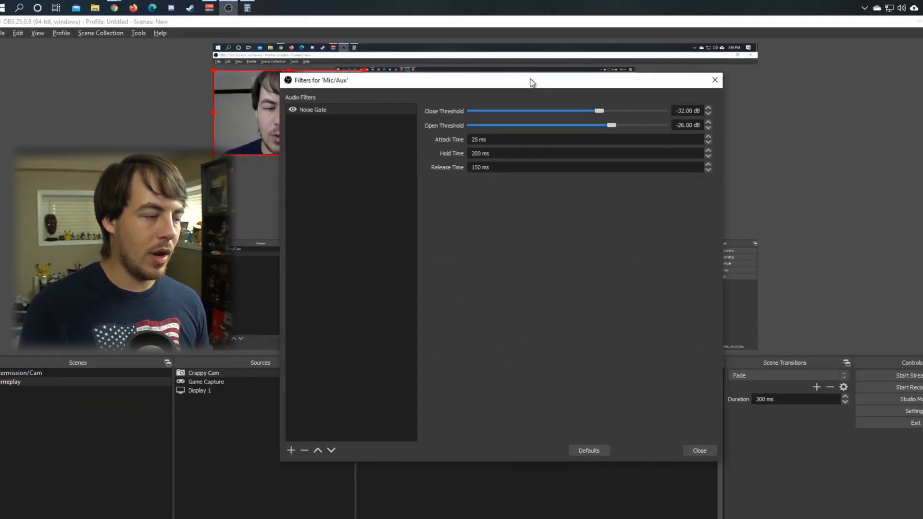
Move and shrink the Filters window so the Audio Mixer is visible beside it.
left_click_drag(531, 82, 263, 41)
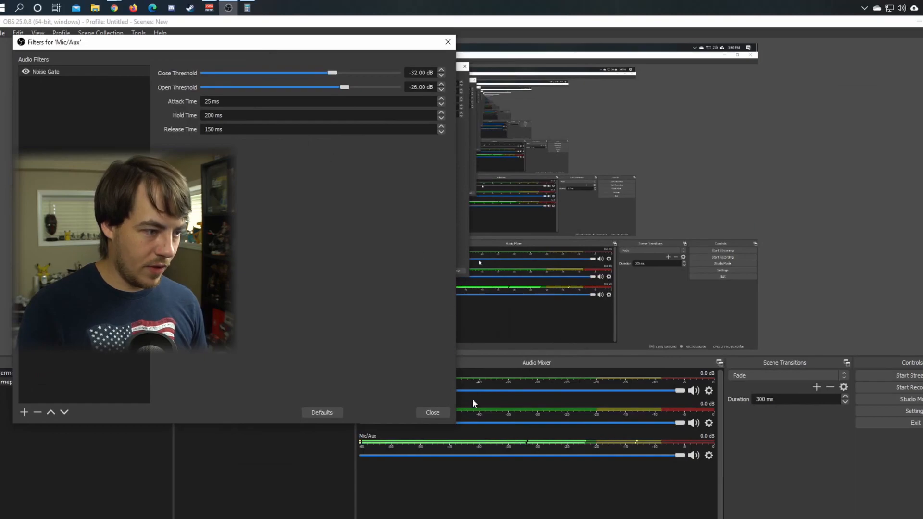
left_click_drag(454, 421, 408, 342)
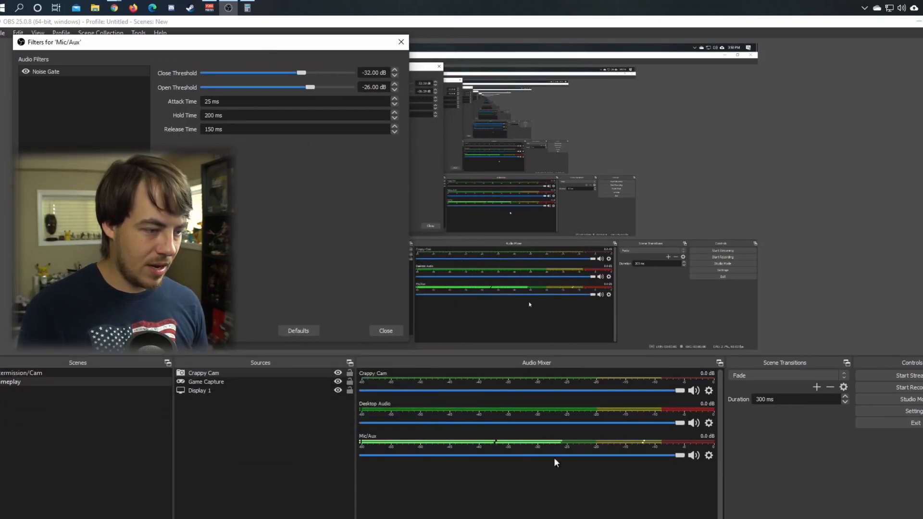
left_click_drag(276, 48, 329, 53)
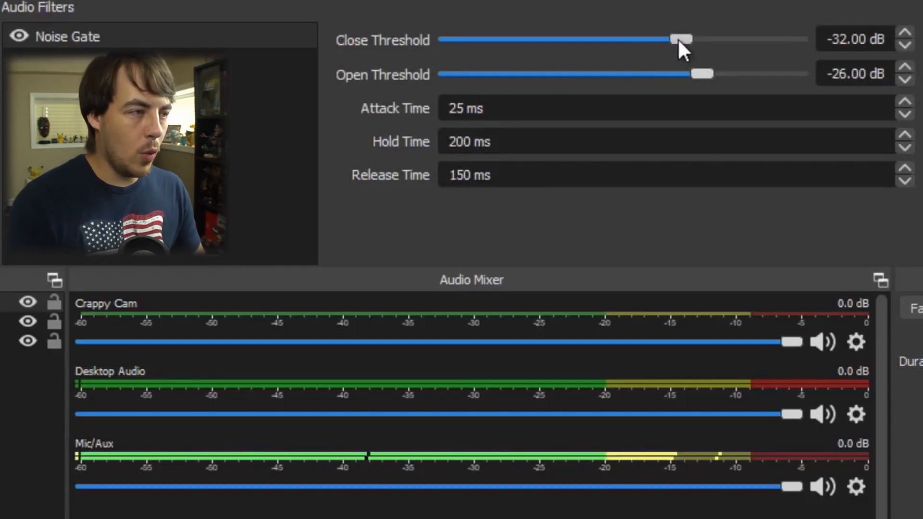
Tune the noise gate thresholds, ending around -49 dB close and -34 dB open.
left_click_drag(679, 41, 663, 39)
left_click_drag(702, 74, 688, 75)
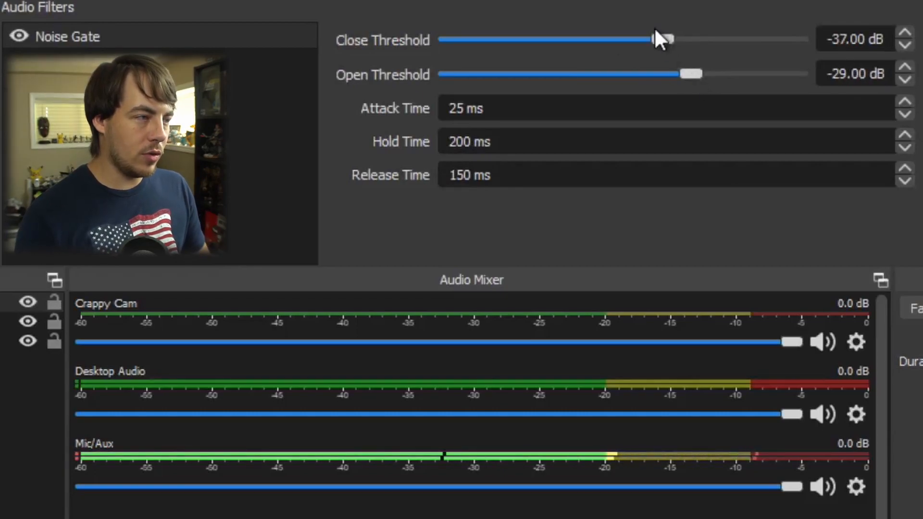
left_click_drag(658, 37, 579, 27)
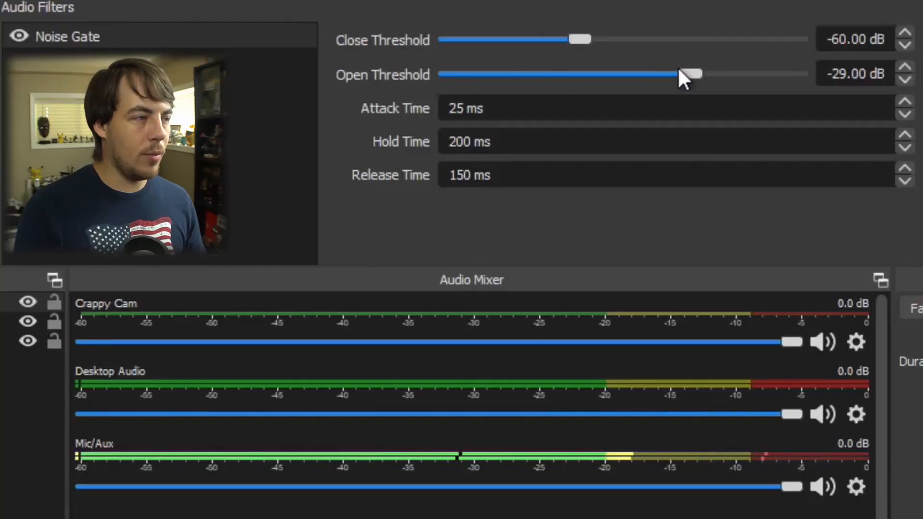
left_click_drag(688, 73, 686, 73)
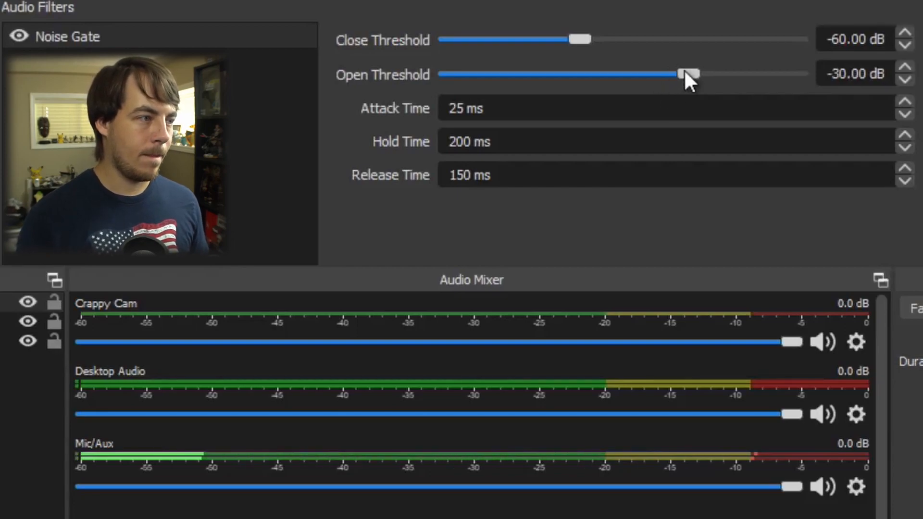
left_click_drag(684, 72, 682, 73)
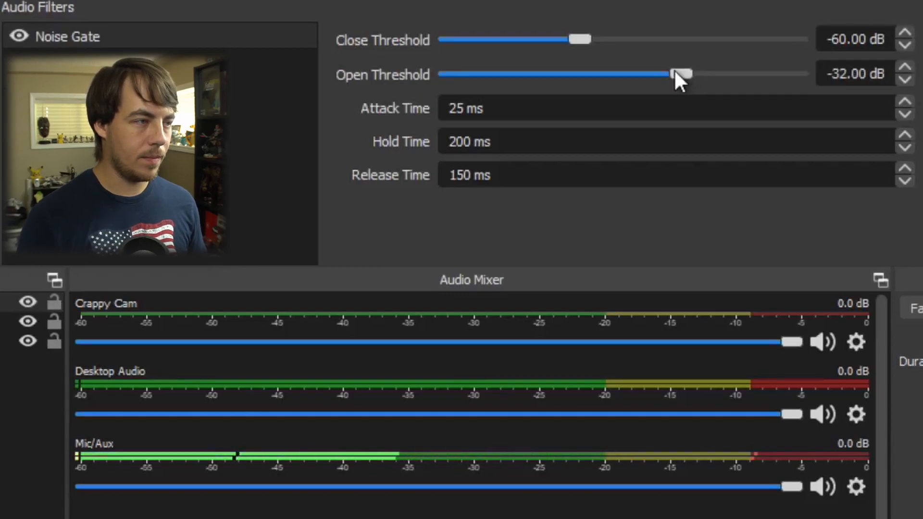
left_click_drag(674, 69, 669, 70)
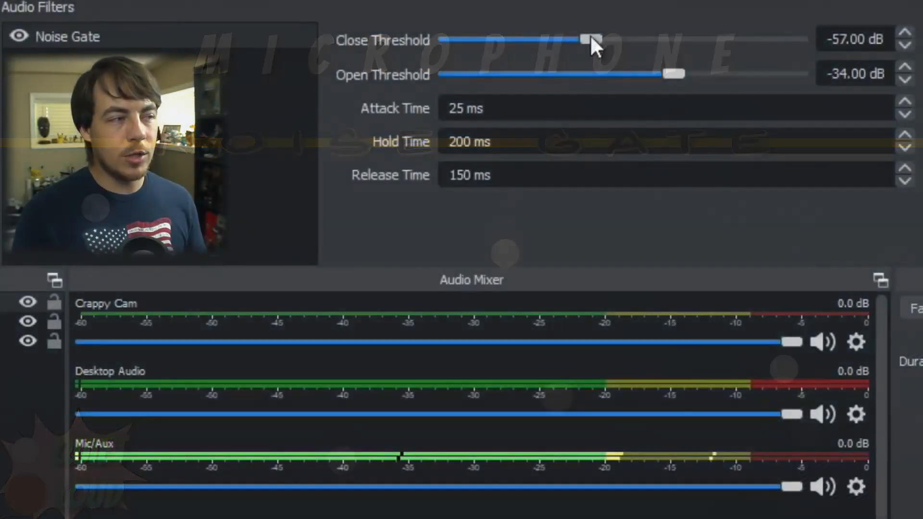
left_click_drag(601, 48, 652, 45)
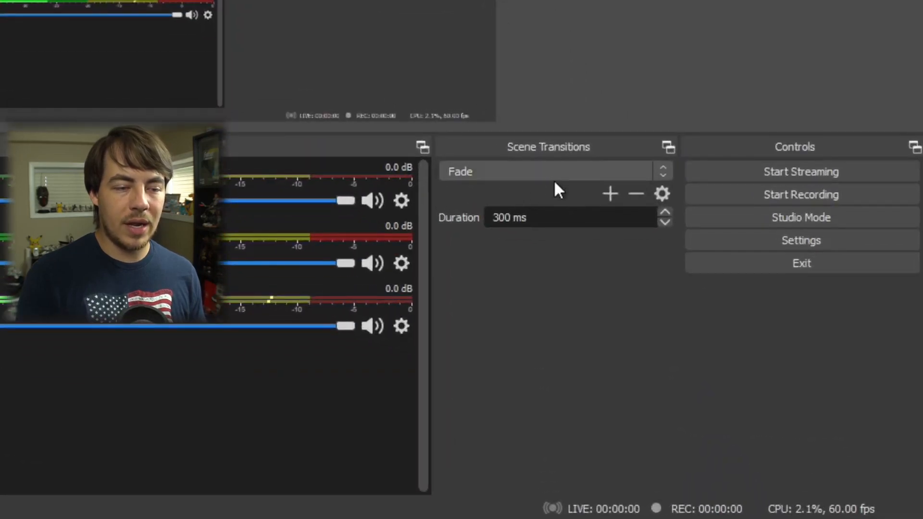
Keep Fade as the scene transition and change its duration from 300 to 500 ms.
left_click(625, 173)
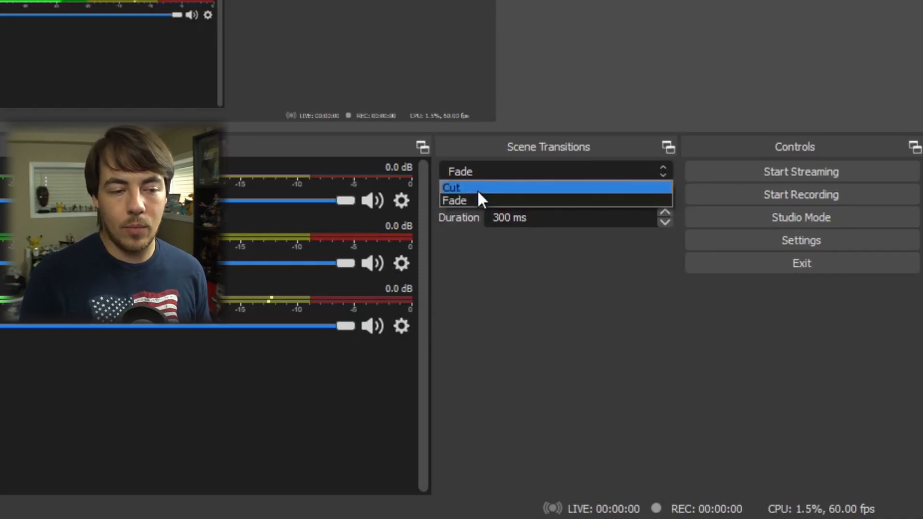
left_click(489, 168)
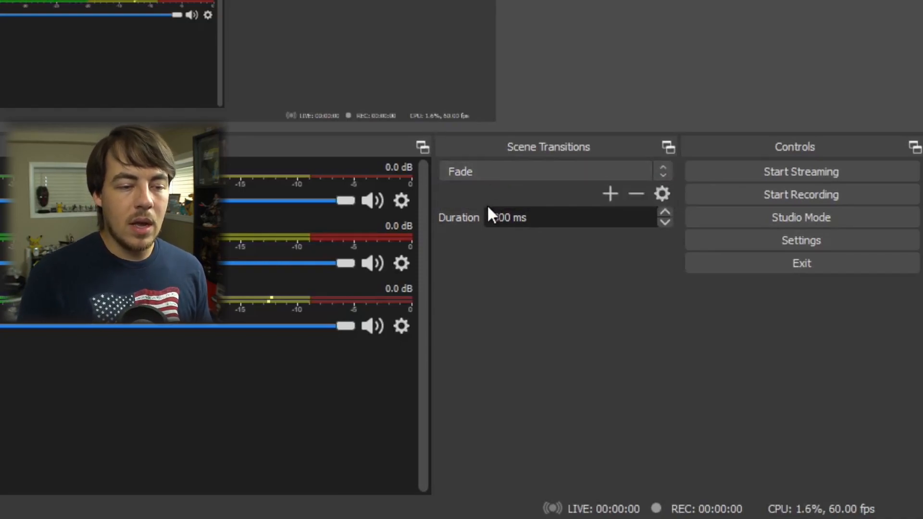
double_click(511, 216)
left_click(502, 218)
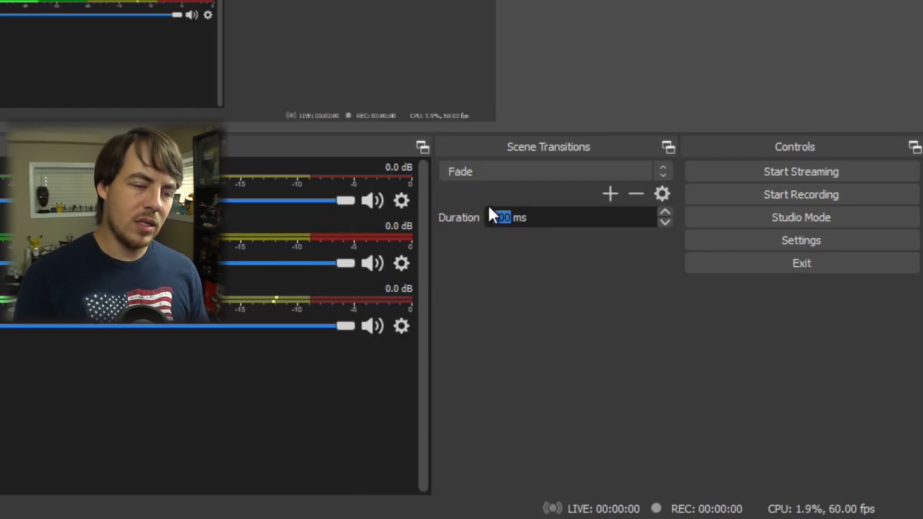
type("500")
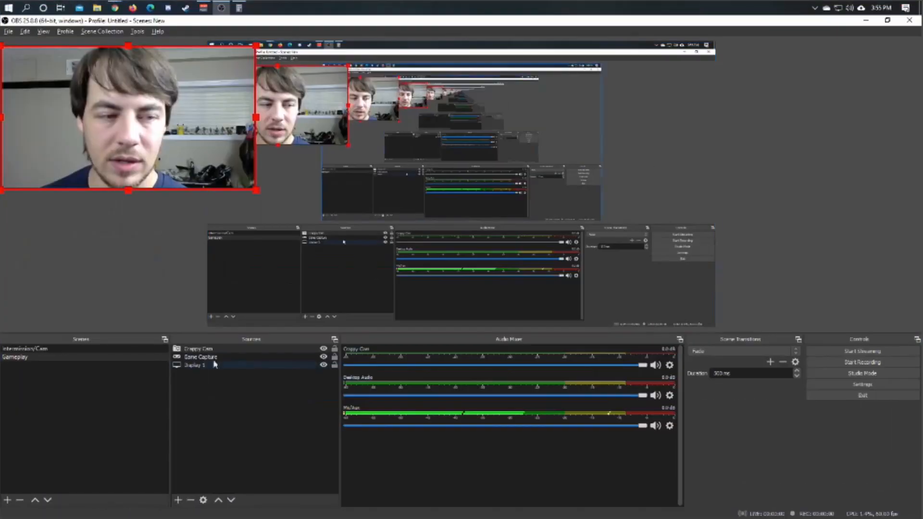
Test the fade by switching to Intermission/Cam and back to Gameplay, leaving Fade selected.
left_click(52, 349)
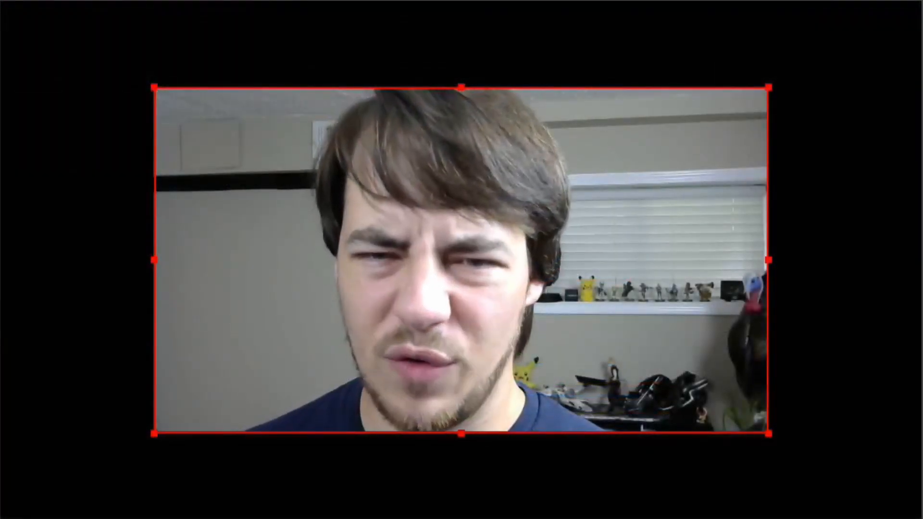
left_click(28, 357)
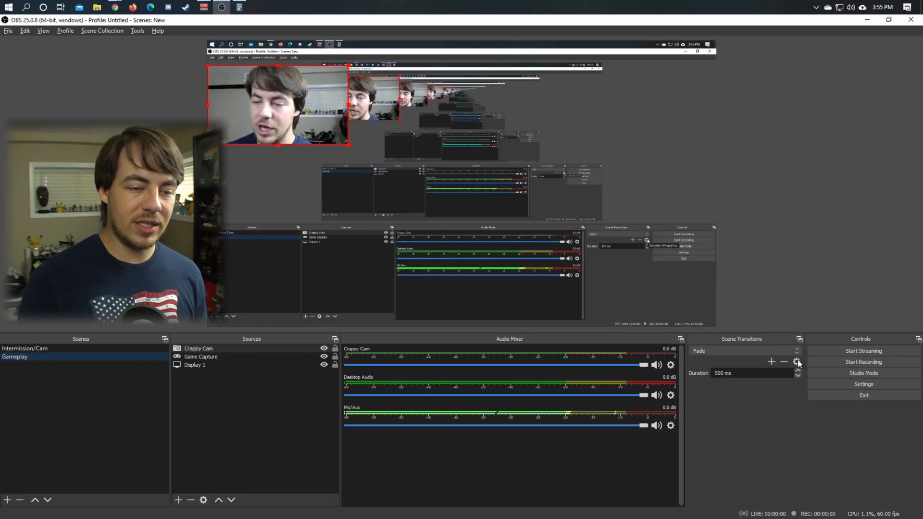
left_click(728, 349)
left_click(742, 344)
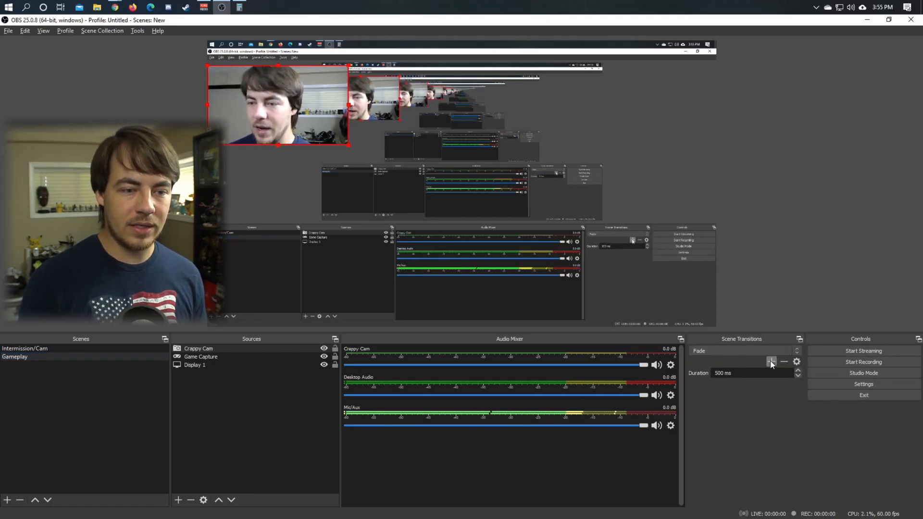
Add a Stinger transition and keep TEST Stinger as the active transition.
left_click(771, 362)
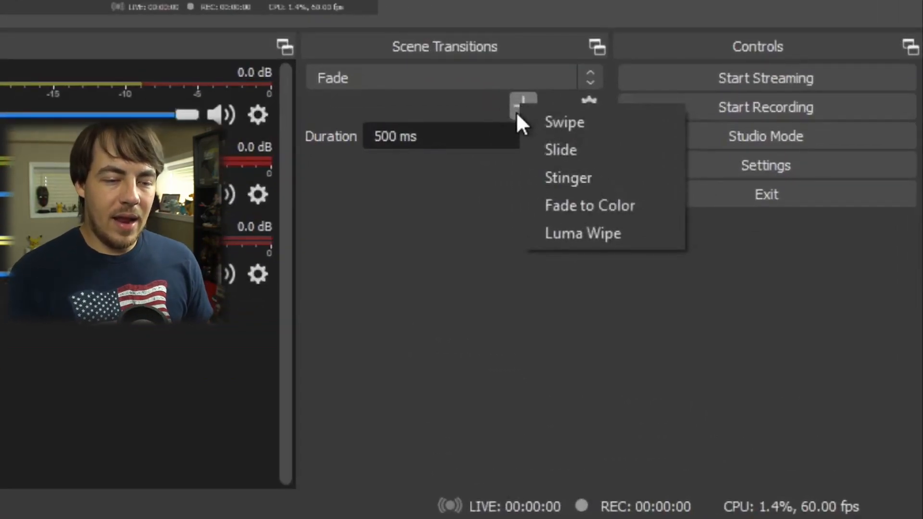
left_click(543, 179)
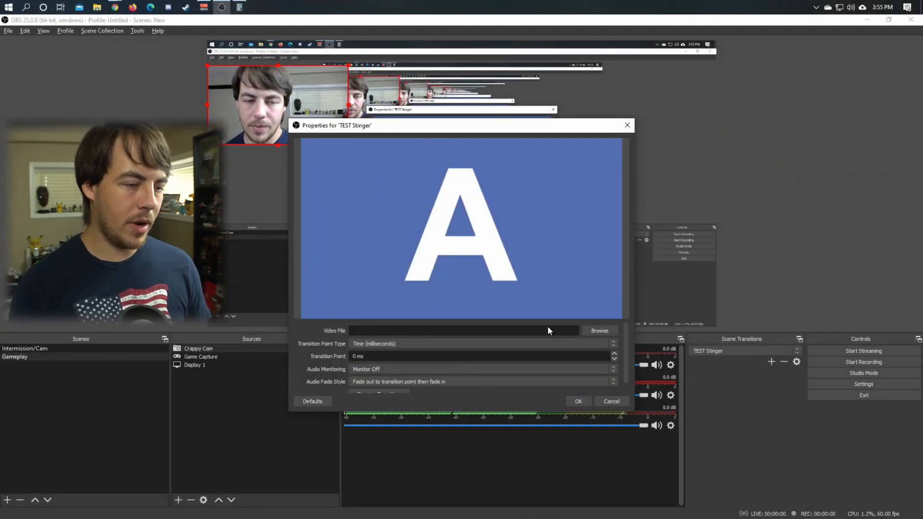
left_click(592, 331)
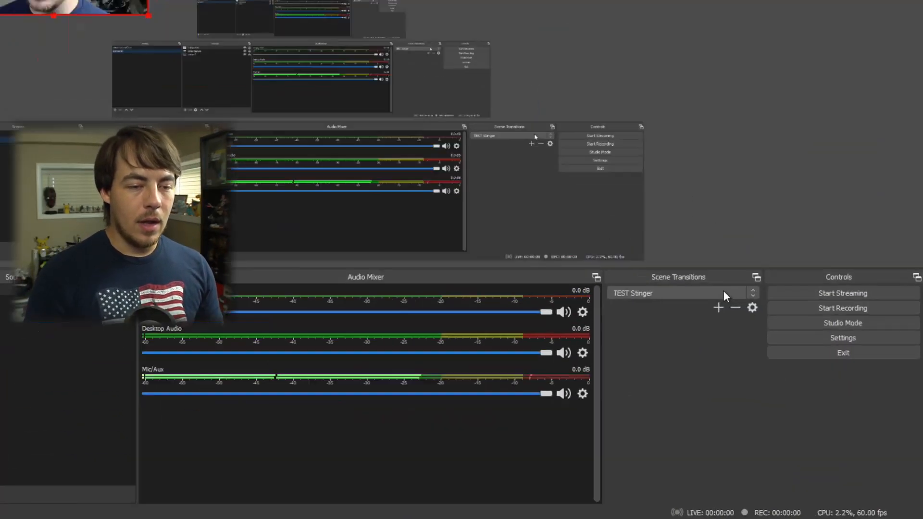
left_click(722, 292)
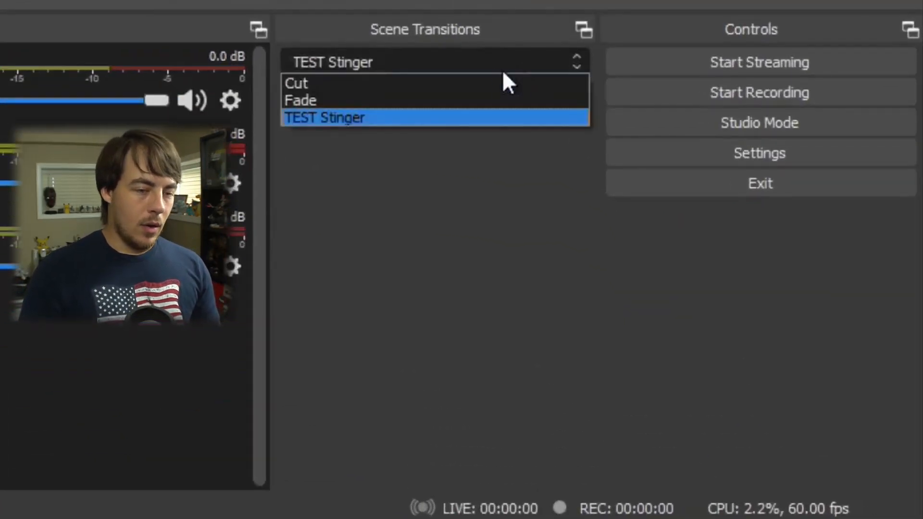
left_click(626, 321)
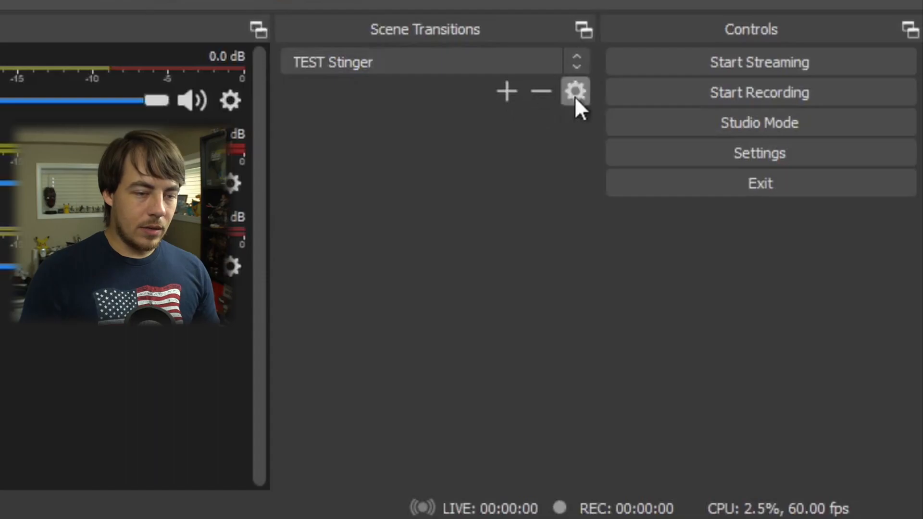
left_click(576, 94)
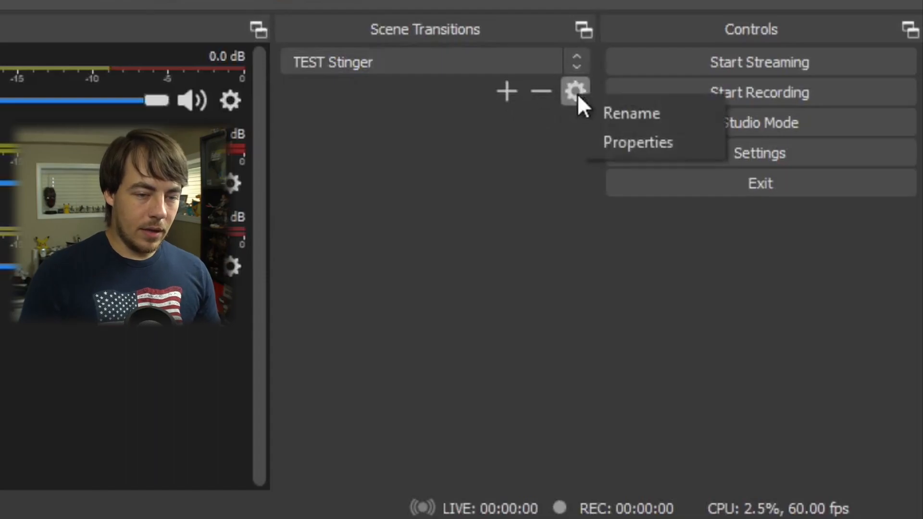
left_click(606, 143)
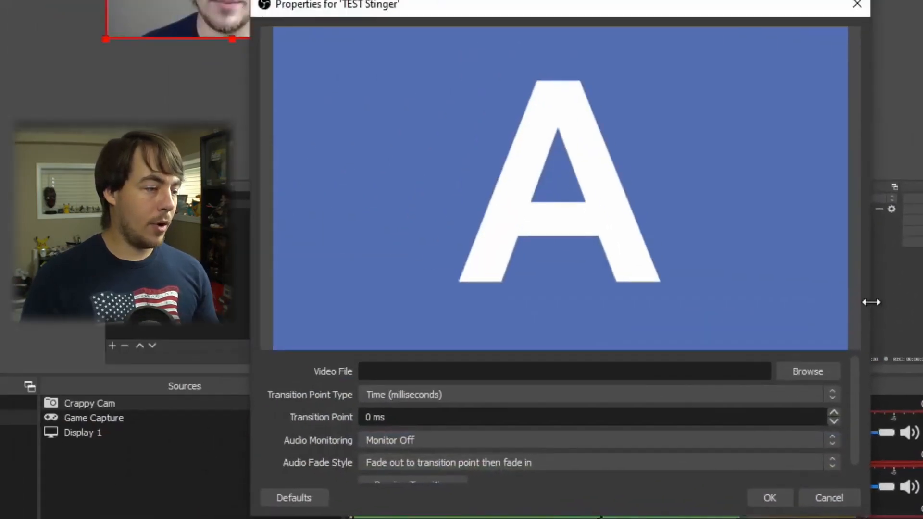
left_click(806, 371)
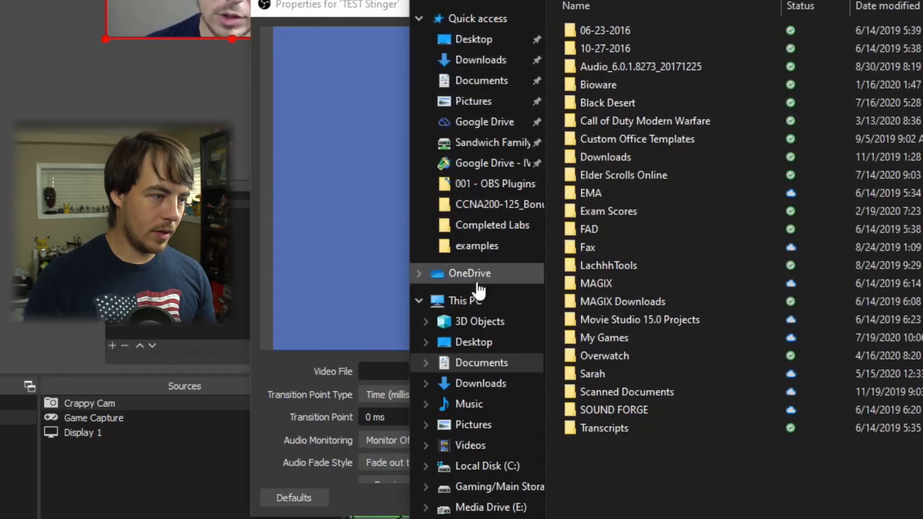
left_click(465, 301)
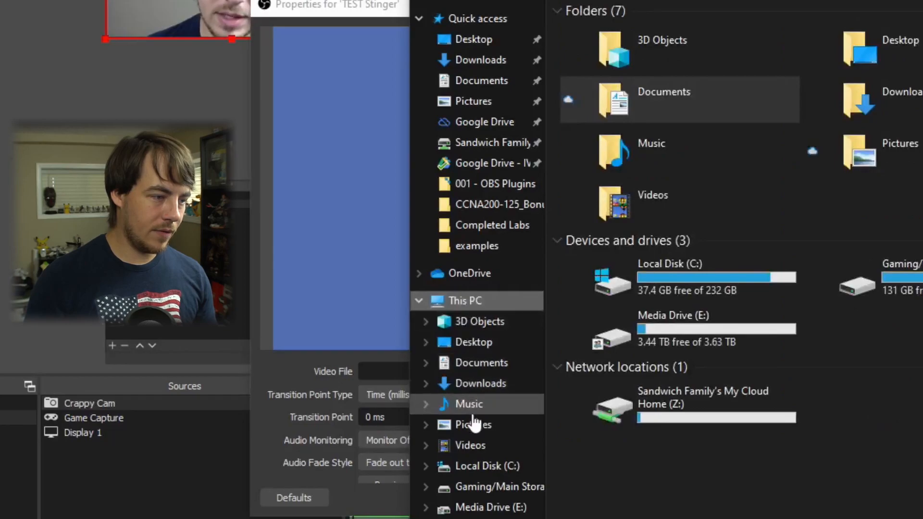
left_click(470, 445)
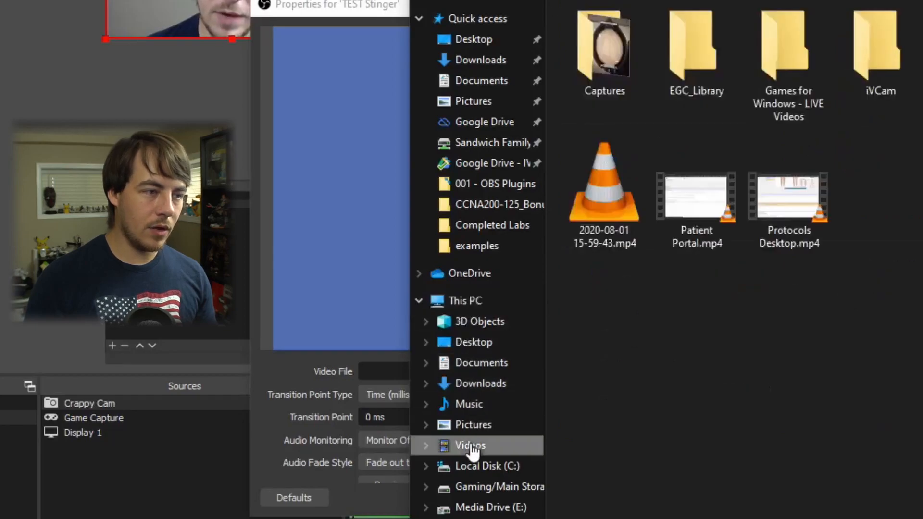
double_click(604, 204)
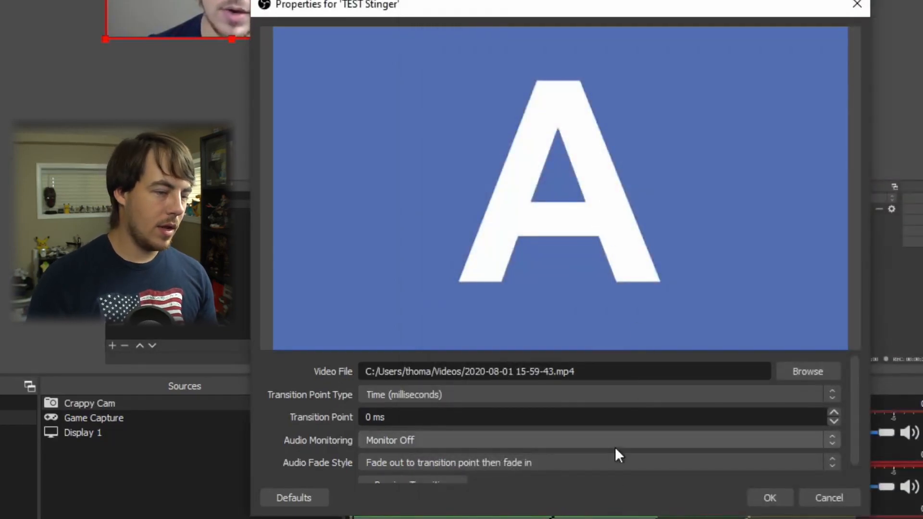
scroll(626, 482, "down", 1)
scroll(661, 449, "up", 1)
scroll(601, 459, "down", 1)
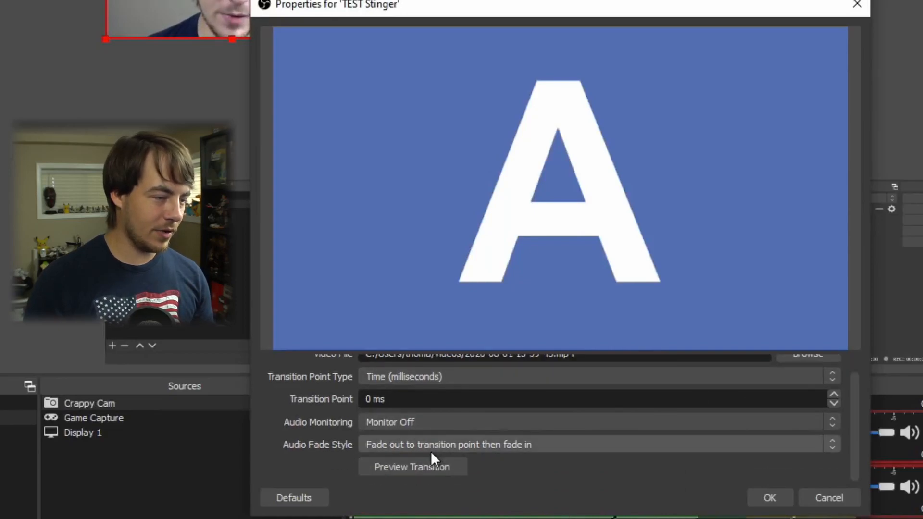
left_click(417, 466)
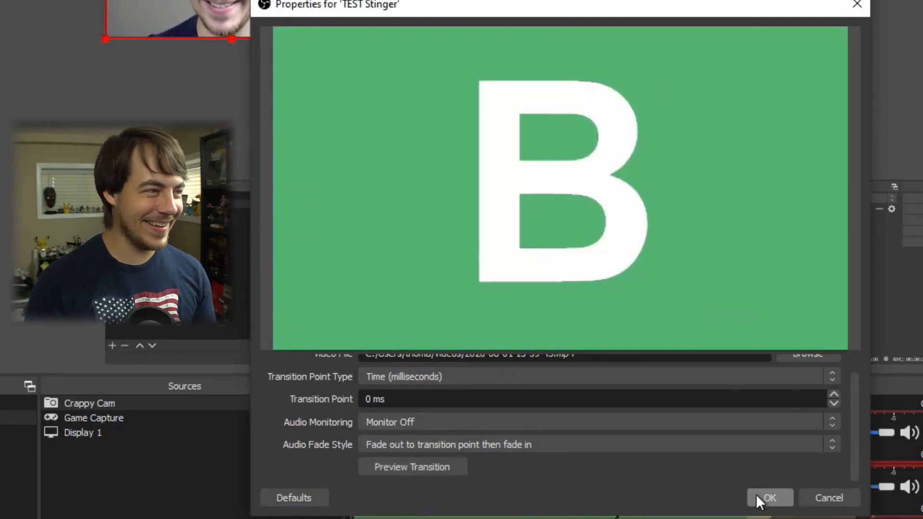
left_click(757, 496)
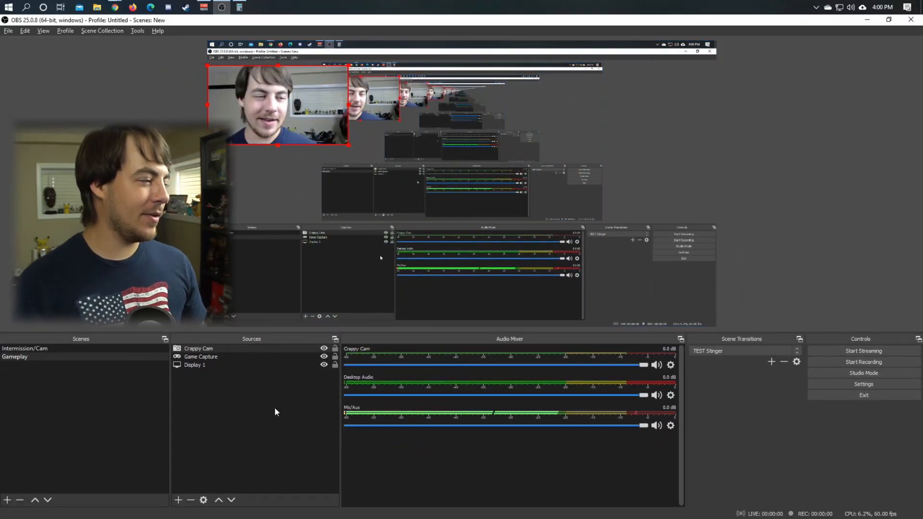
Test TEST Stinger between Intermission/Cam and Gameplay, then switch the transition back to Fade.
left_click(19, 350)
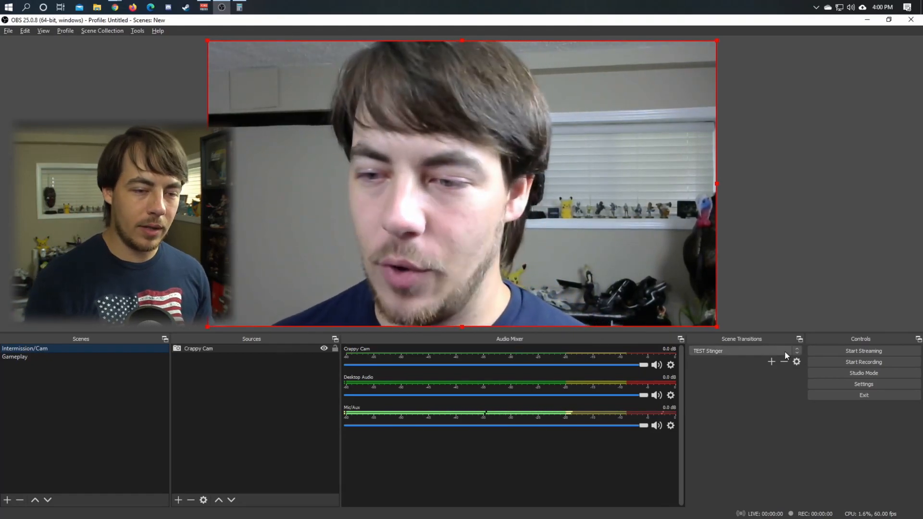
left_click(796, 361)
left_click(813, 378)
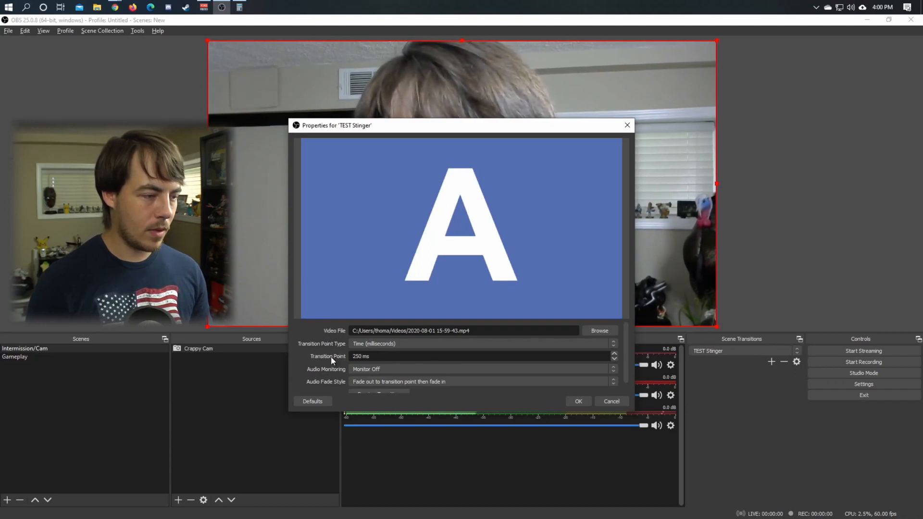
scroll(332, 355, "down", 1)
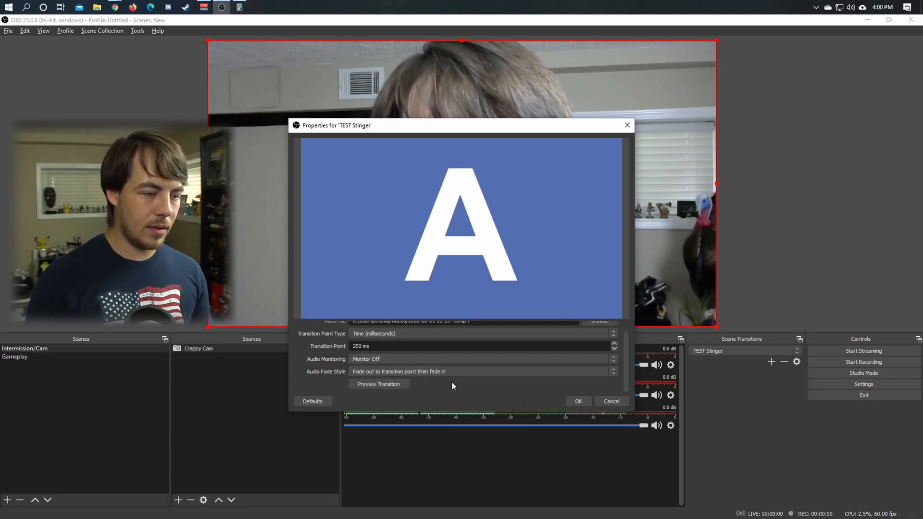
left_click(577, 402)
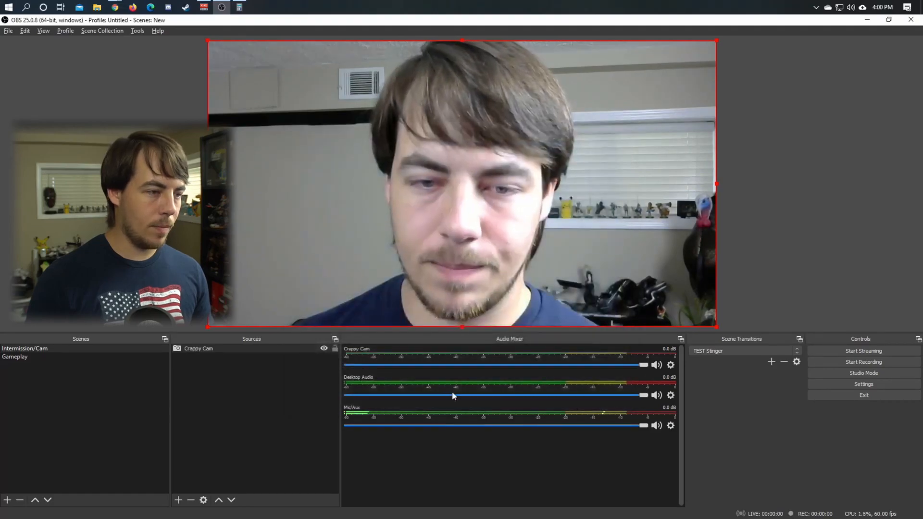
left_click(17, 356)
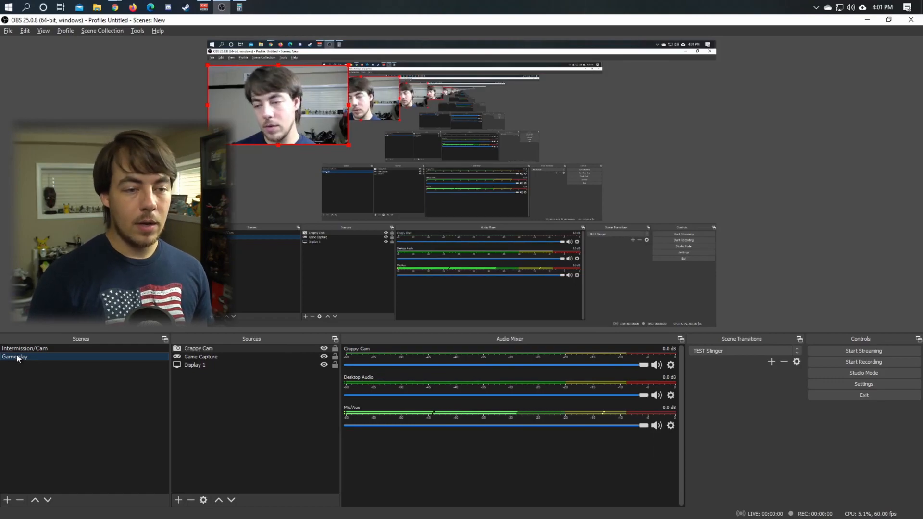
left_click(747, 350)
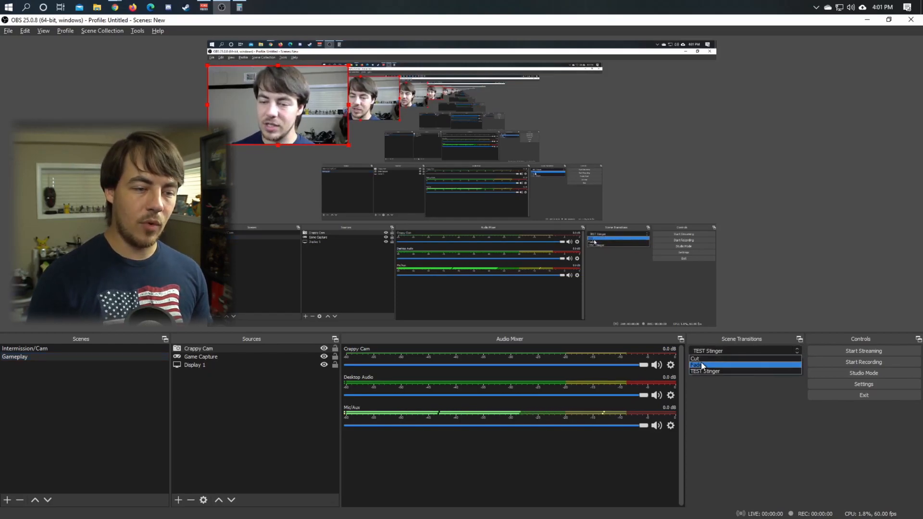
left_click(701, 361)
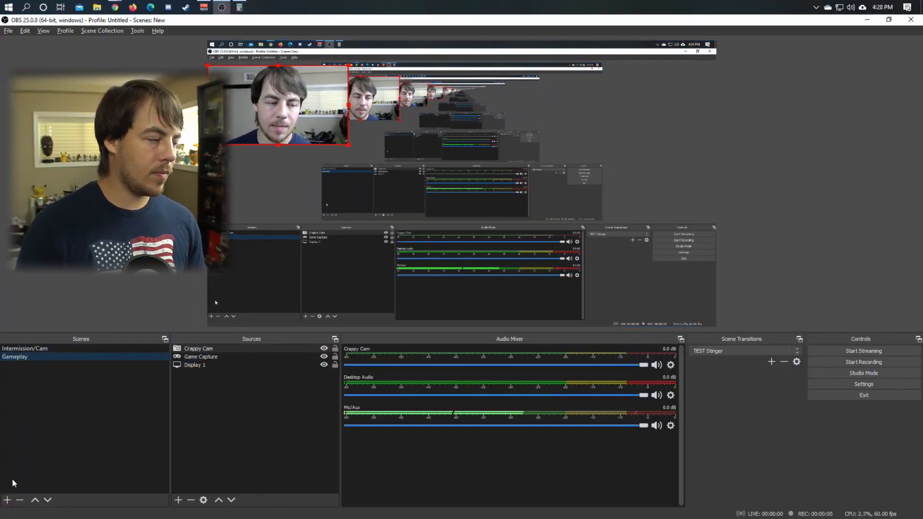
Create a new empty scene named BRB.
left_click(8, 500)
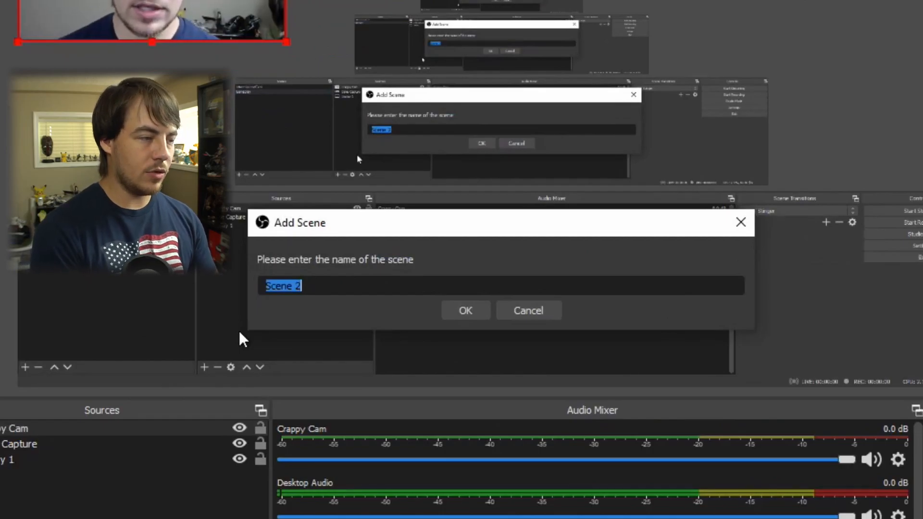
type("BRB")
key("Return")
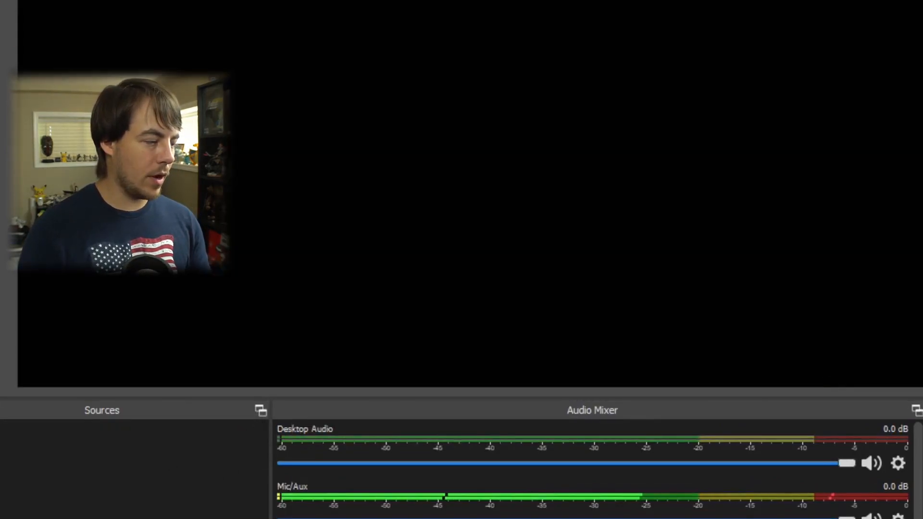
left_click(336, 499)
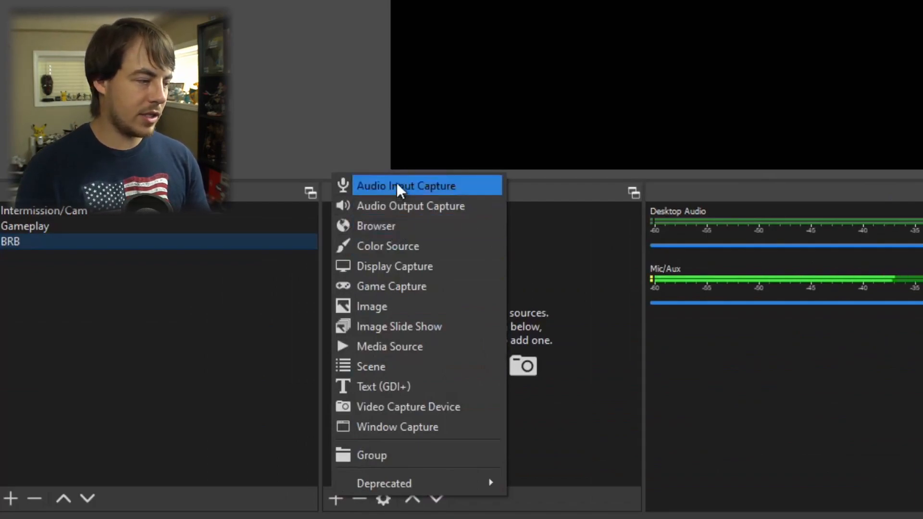
Add a Text (GDI+) source named Be Right Back after BRB is rejected as a duplicate name.
left_click(391, 387)
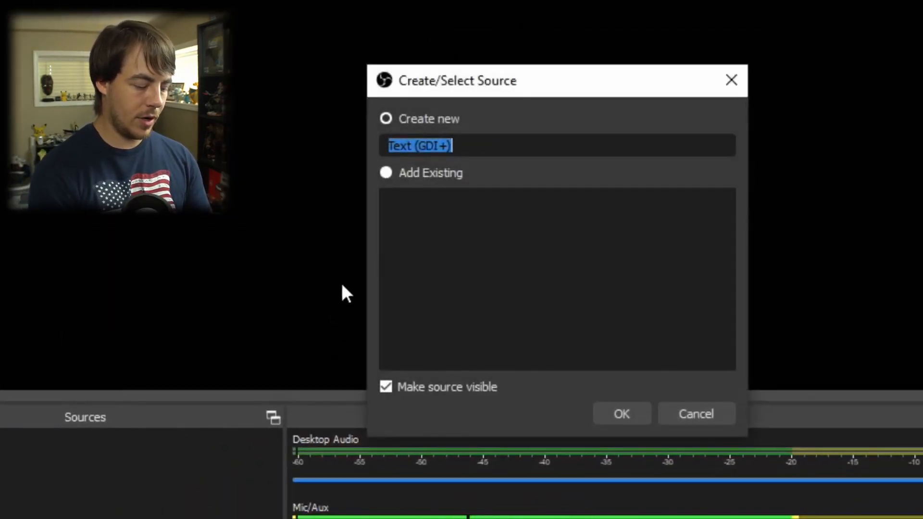
type("BRB")
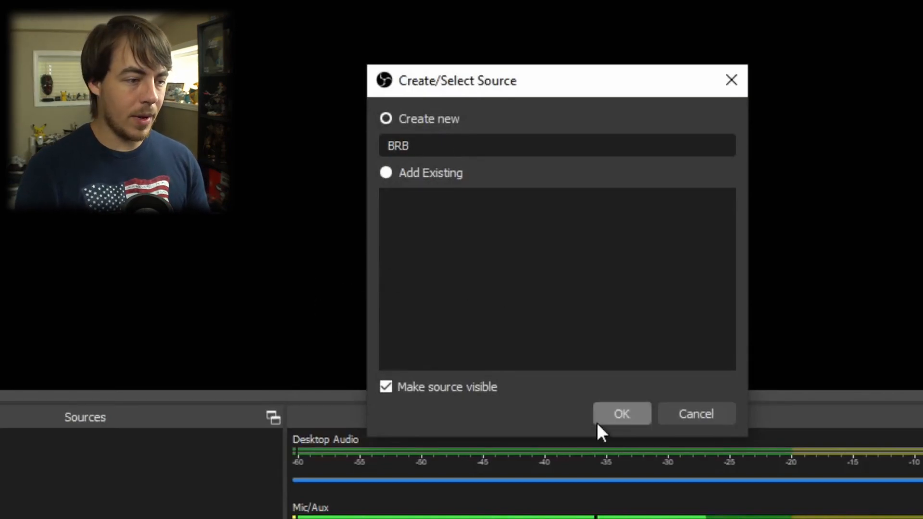
left_click(611, 413)
left_click(622, 295)
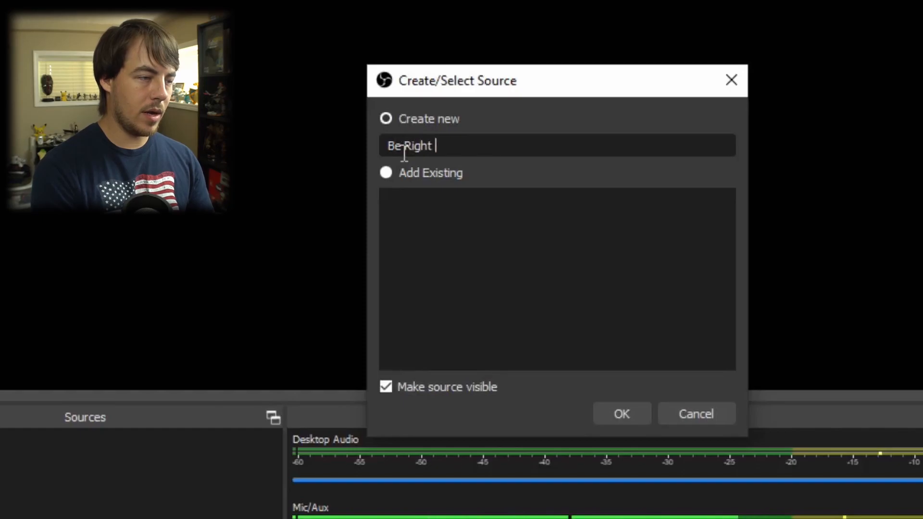
type("ck")
key("Return")
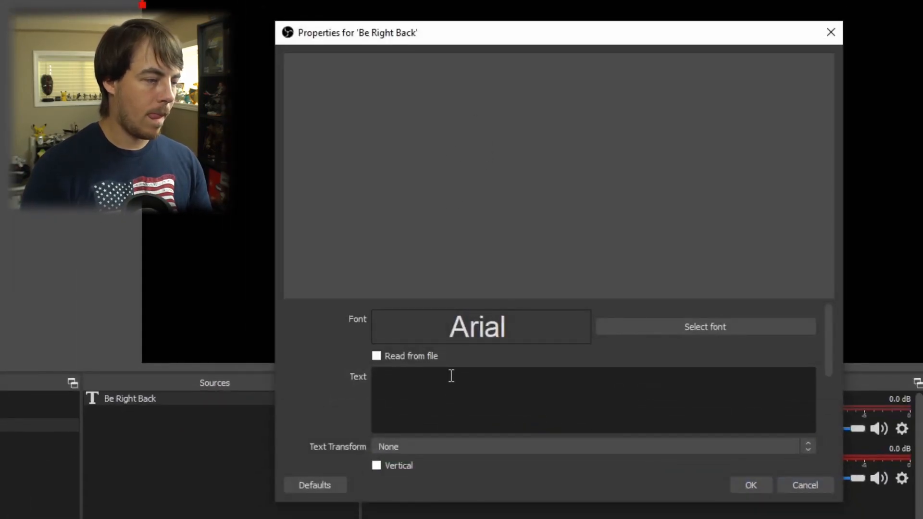
Enter BRB as the text and set its font to Bodoni MT Condensed.
type("BRB")
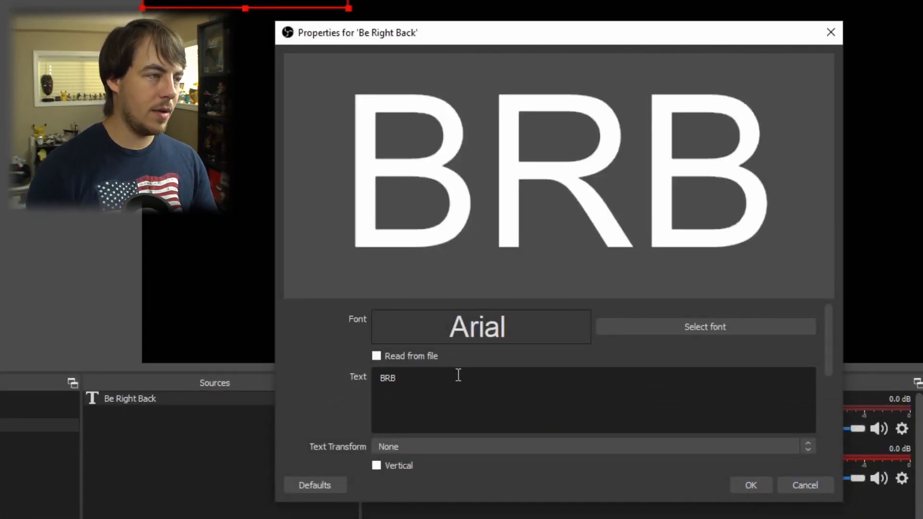
left_click(650, 332)
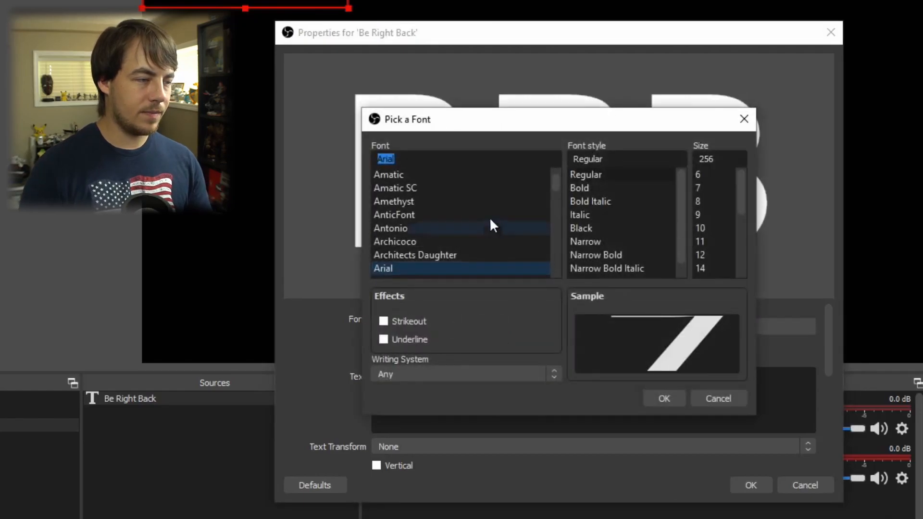
scroll(478, 224, "down", 3)
scroll(476, 221, "down", 5)
left_click(432, 241)
left_click(664, 398)
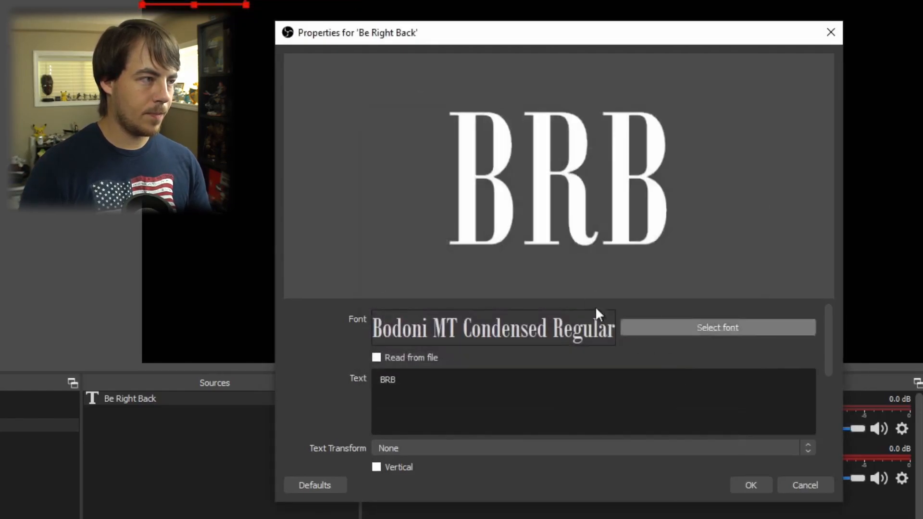
Make the text colour blue and save the Be Right Back text settings.
scroll(388, 358, "down", 5)
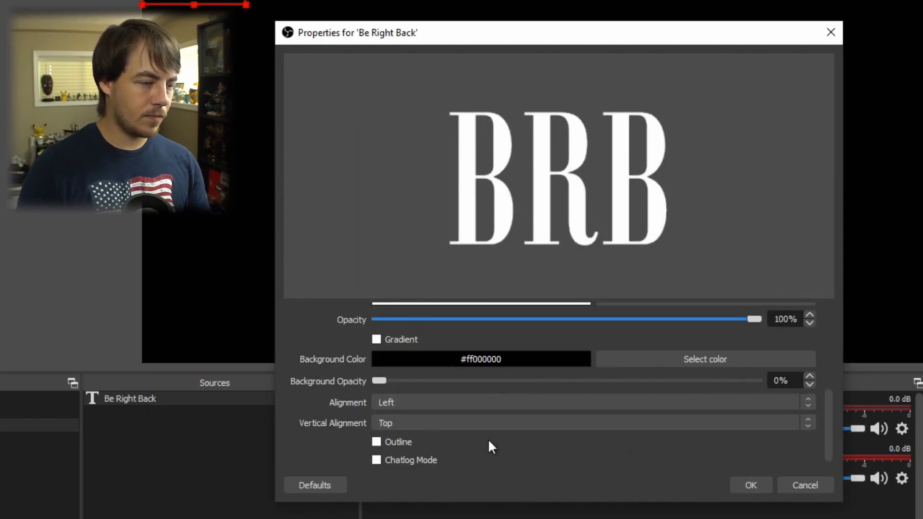
left_click_drag(504, 502, 504, 518)
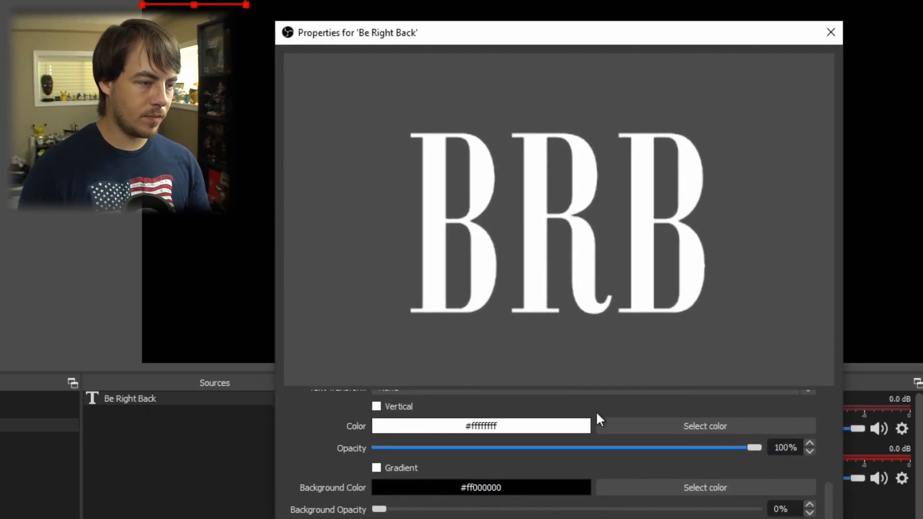
left_click_drag(595, 387, 595, 214)
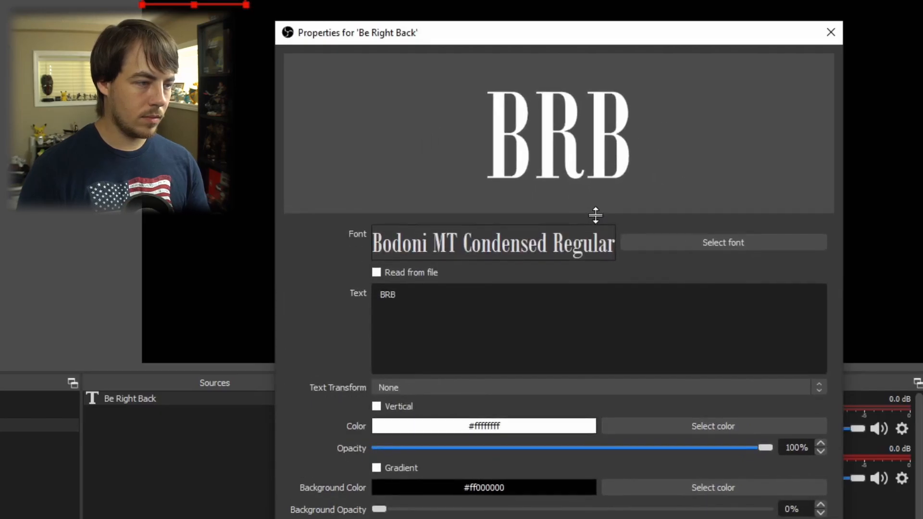
left_click(619, 337)
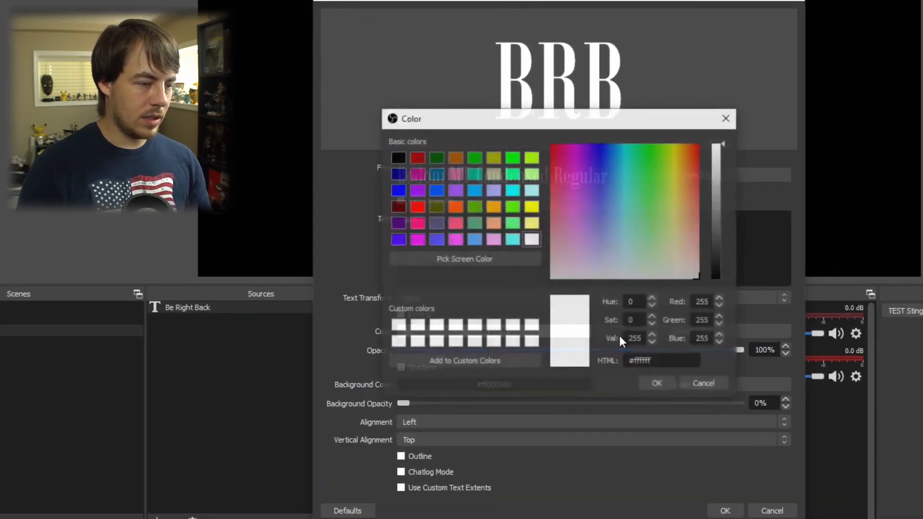
left_click(397, 190)
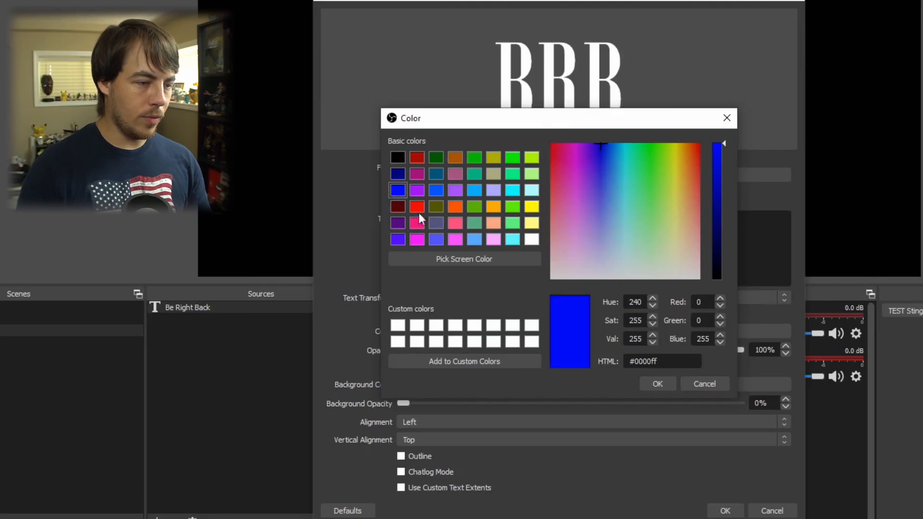
left_click(649, 385)
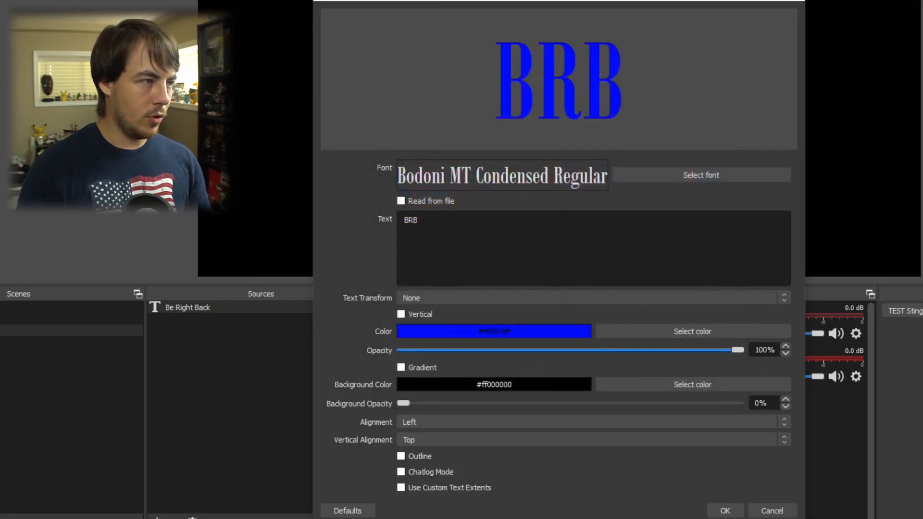
left_click(731, 511)
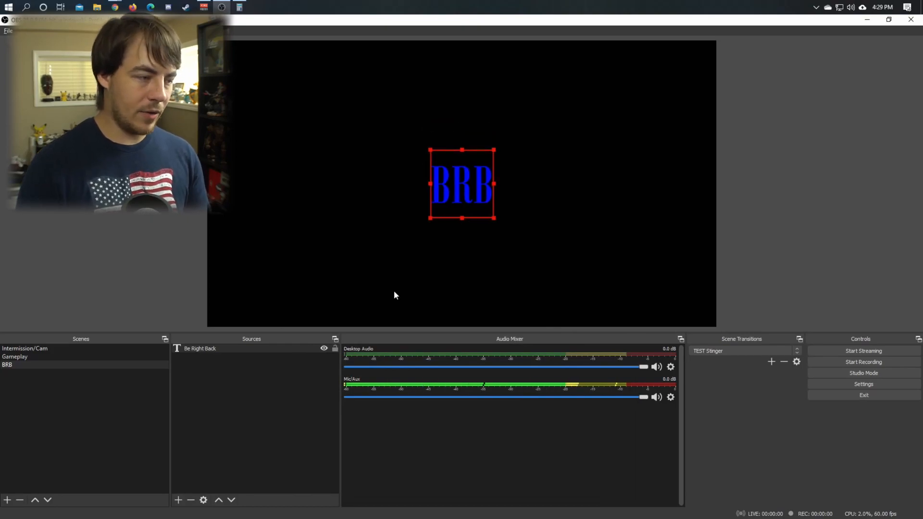
Add an image source named BackGround showing Pull Ups.png from the Twitch Drawings folder.
left_click(183, 499)
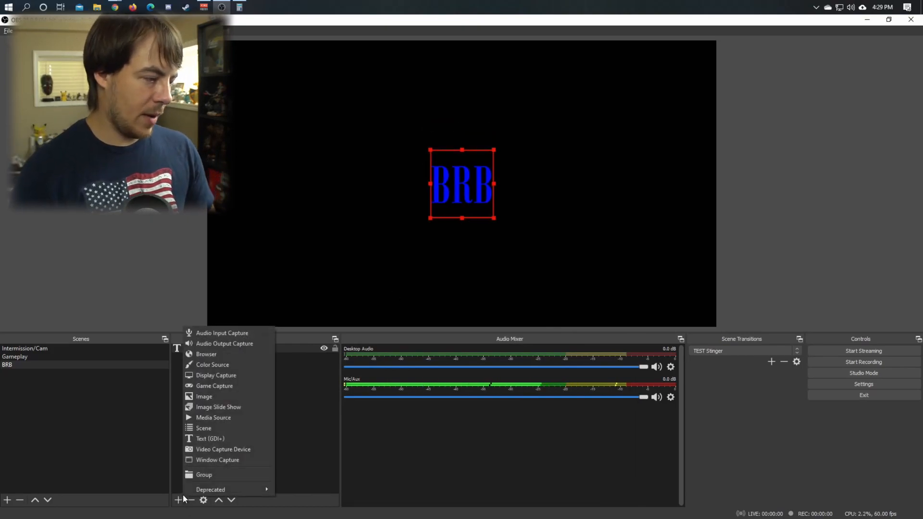
left_click(206, 395)
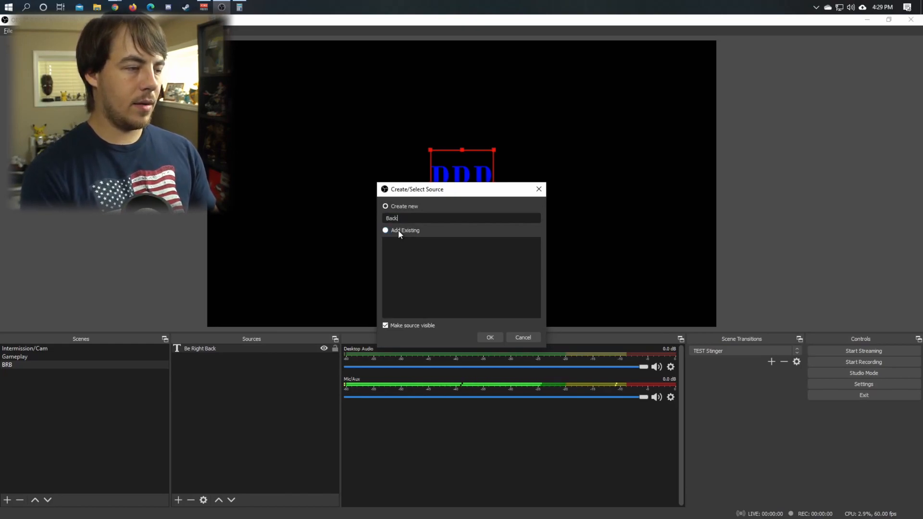
type("BackGround")
key("Return")
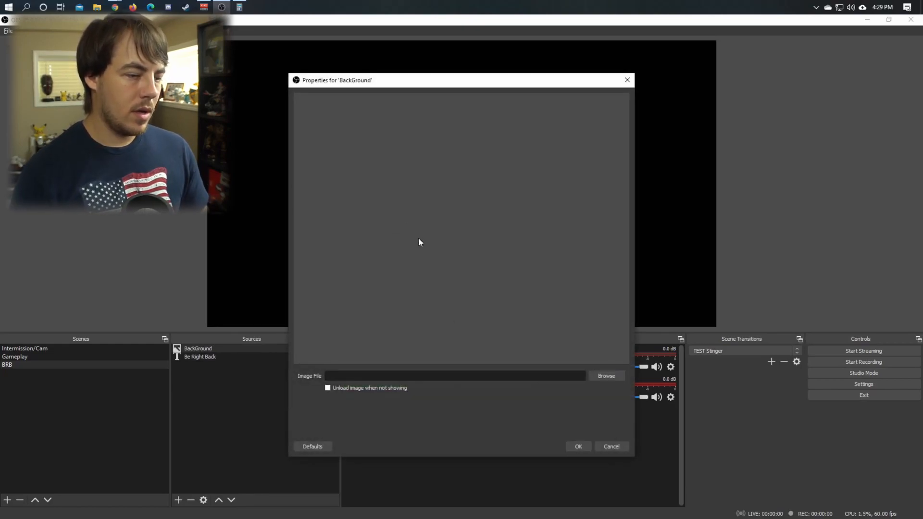
left_click(608, 375)
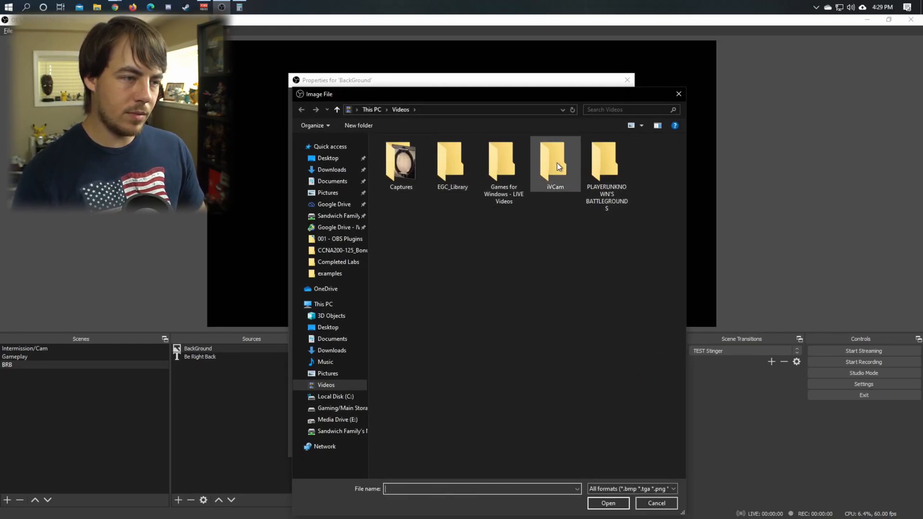
double_click(409, 151)
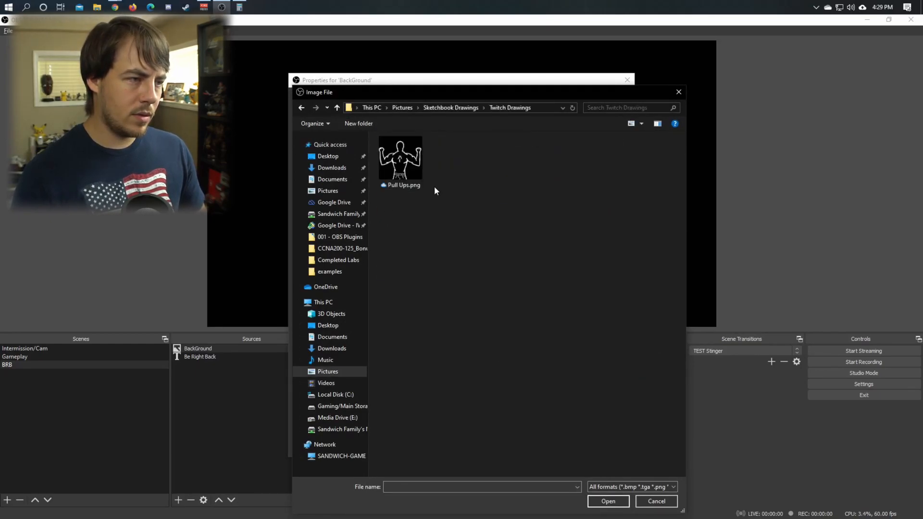
double_click(405, 164)
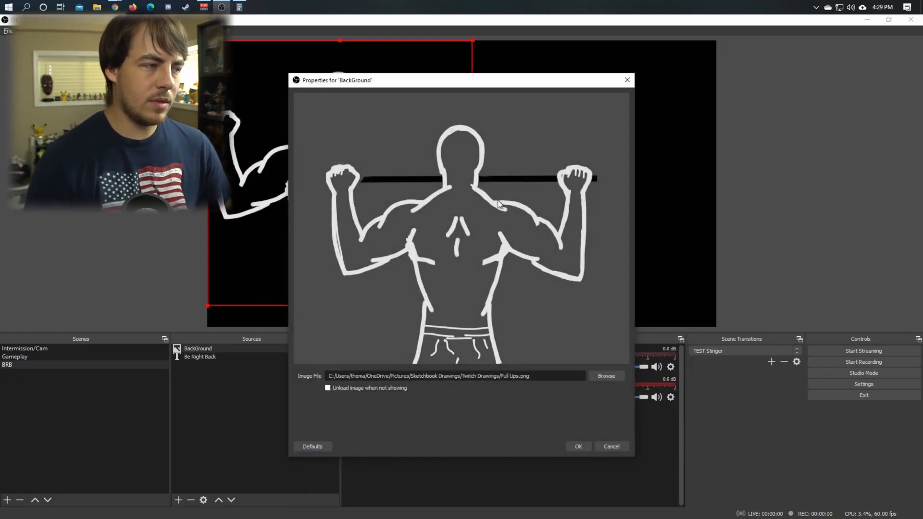
left_click(570, 443)
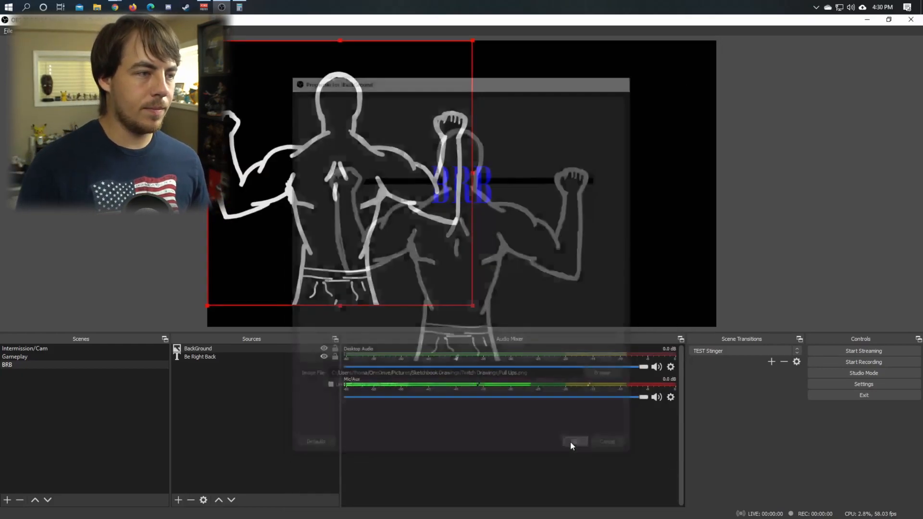
Centre the pull-ups drawing on the canvas and place BackGround below Be Right Back.
left_click_drag(410, 261, 527, 261)
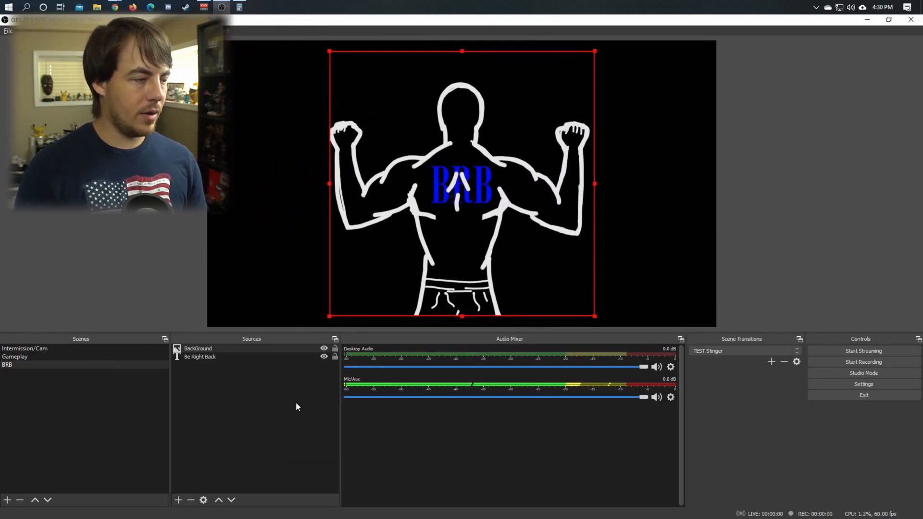
left_click_drag(198, 346, 199, 381)
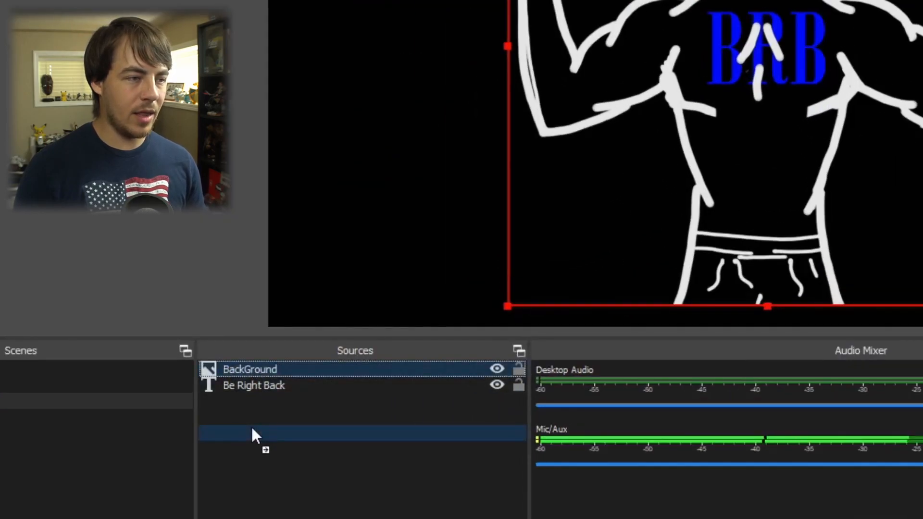
left_click_drag(251, 428, 261, 412)
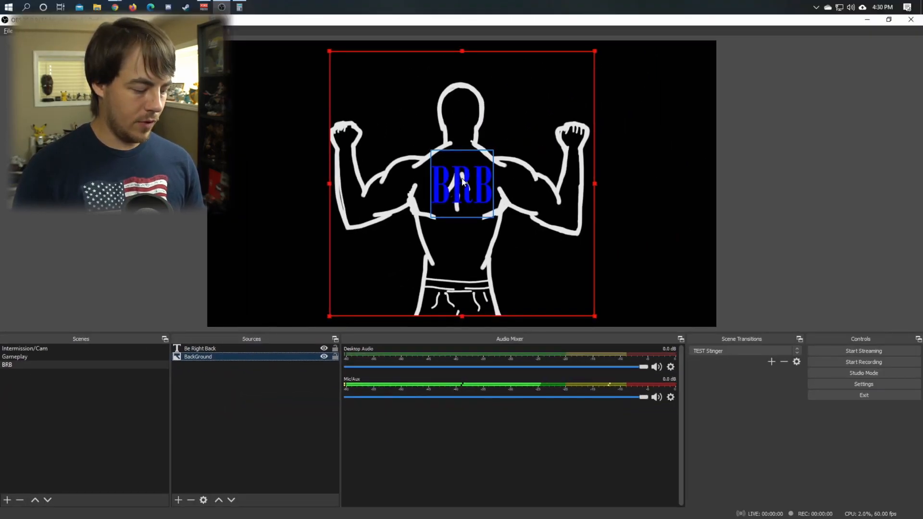
Enlarge the BRB text and settle it over the figure's upper back.
left_click(463, 182)
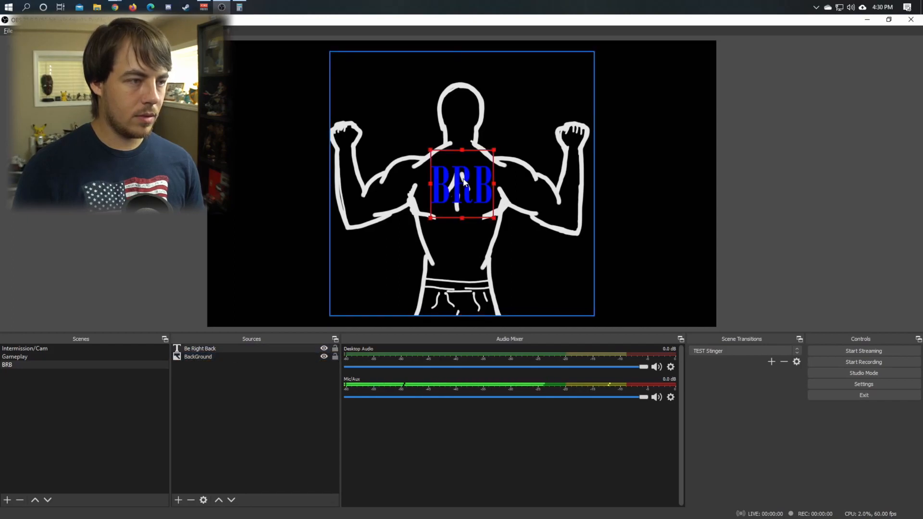
left_click_drag(494, 148, 543, 116)
left_click_drag(487, 169, 459, 257)
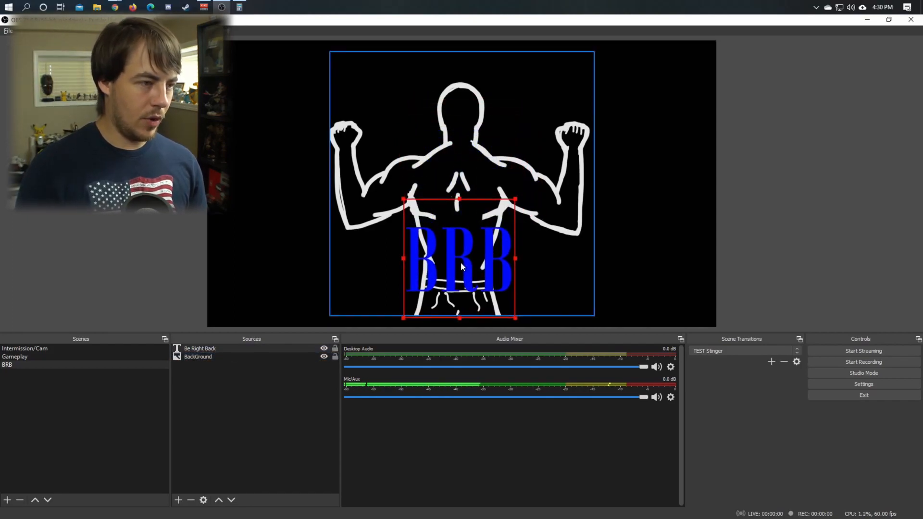
key("ctrl+z")
mouse_move(464, 181)
left_mouse_down()
mouse_move(460, 213)
mouse_move(464, 182)
left_mouse_up()
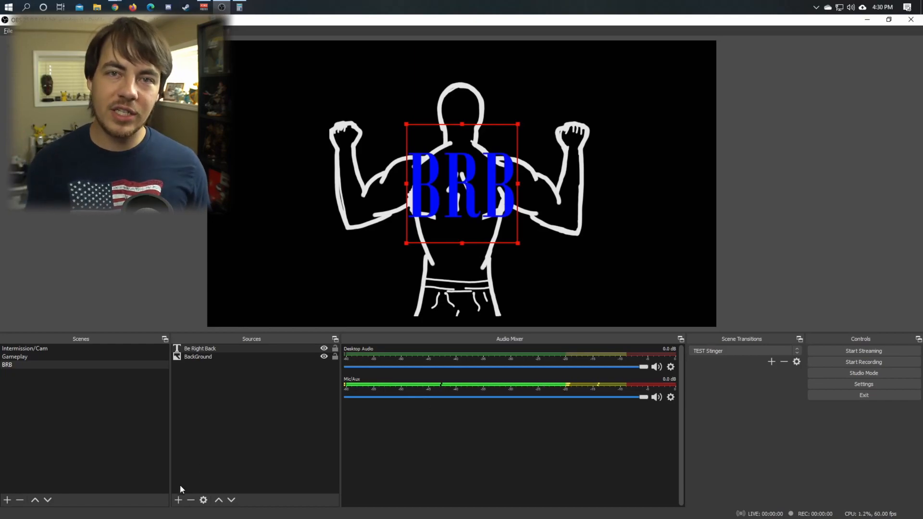
Add a browser source named Stream Elements MAIN and select its default URL for replacement.
left_click(178, 500)
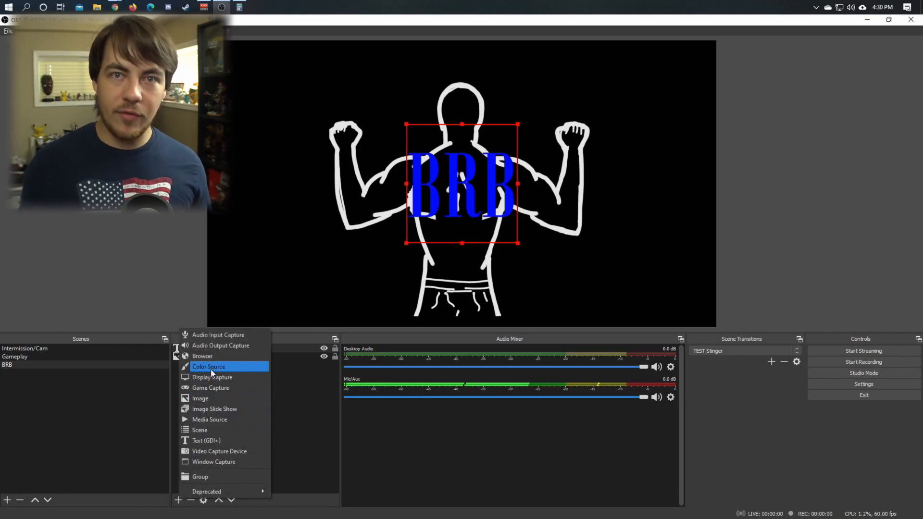
left_click(211, 357)
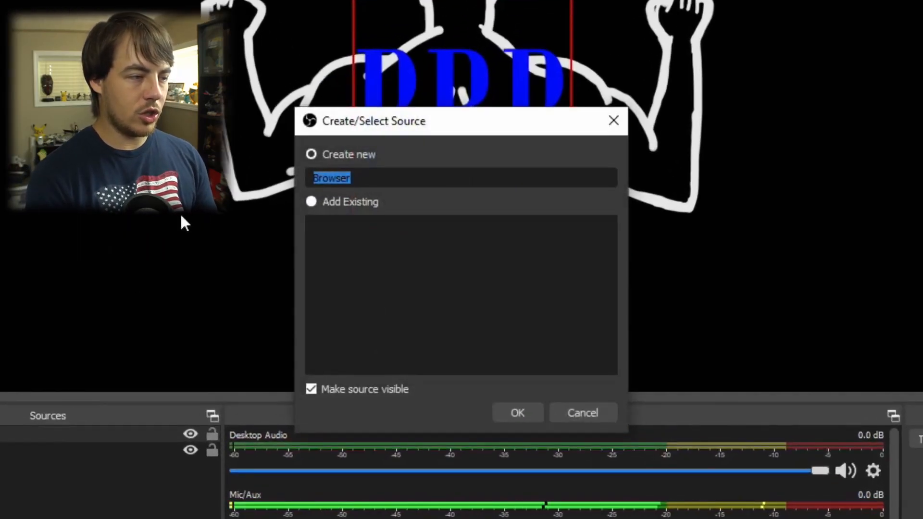
type("S")
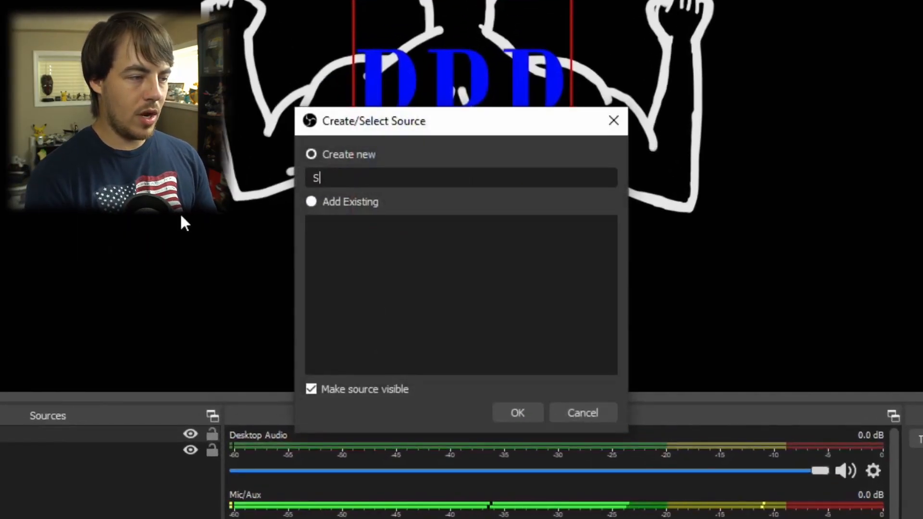
type("tream Elements Ma")
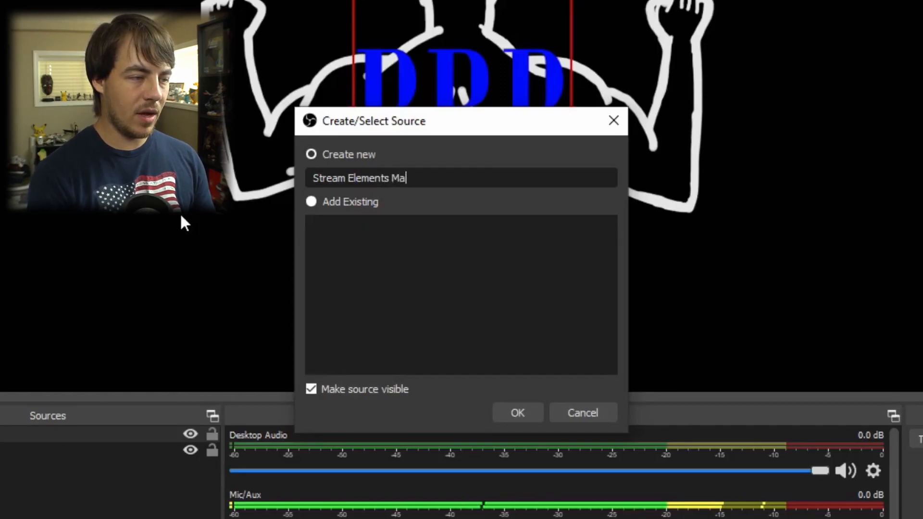
key("BackSpace")
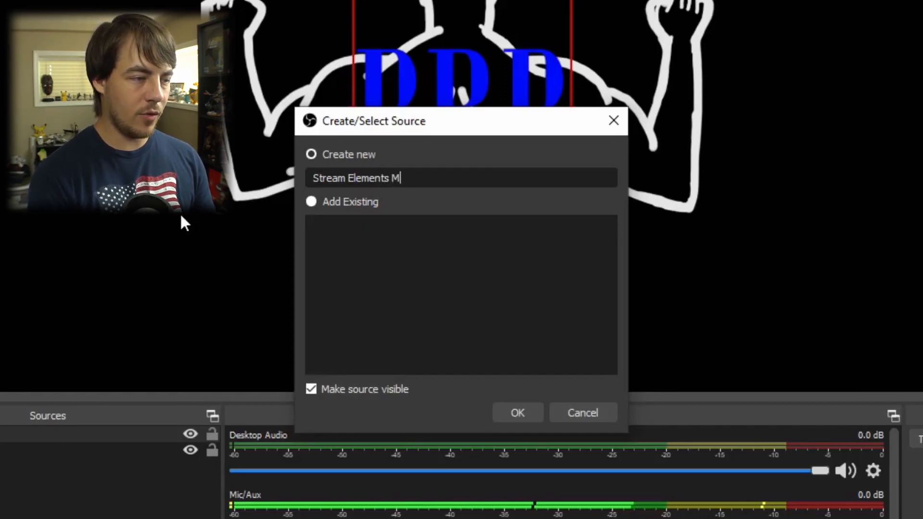
type("AIN")
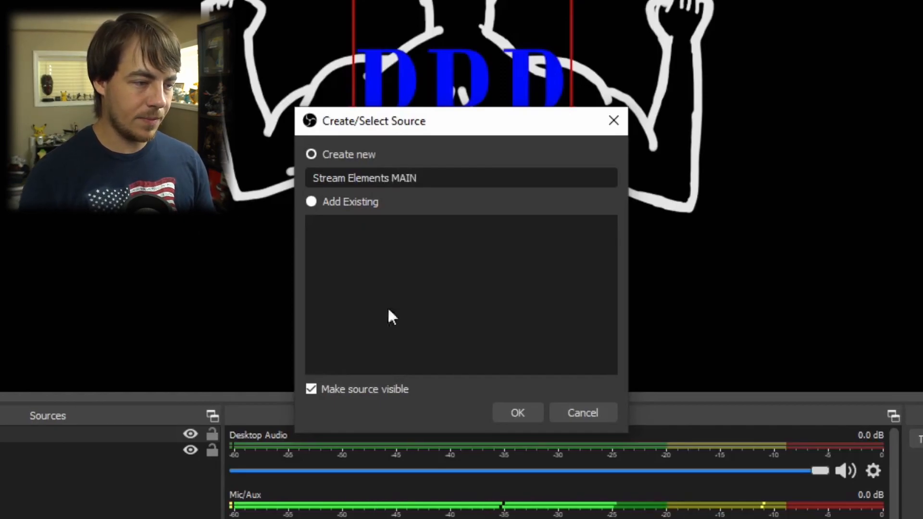
left_click(519, 413)
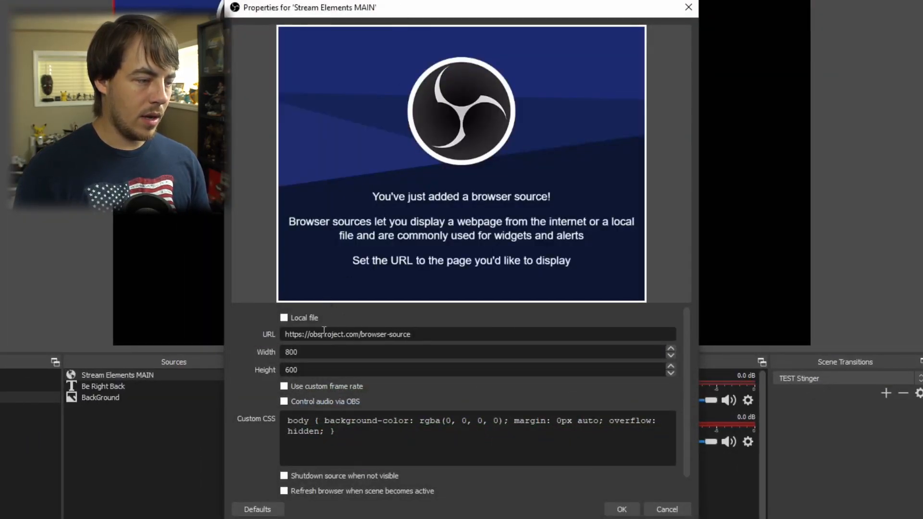
left_click_drag(444, 339, 257, 339)
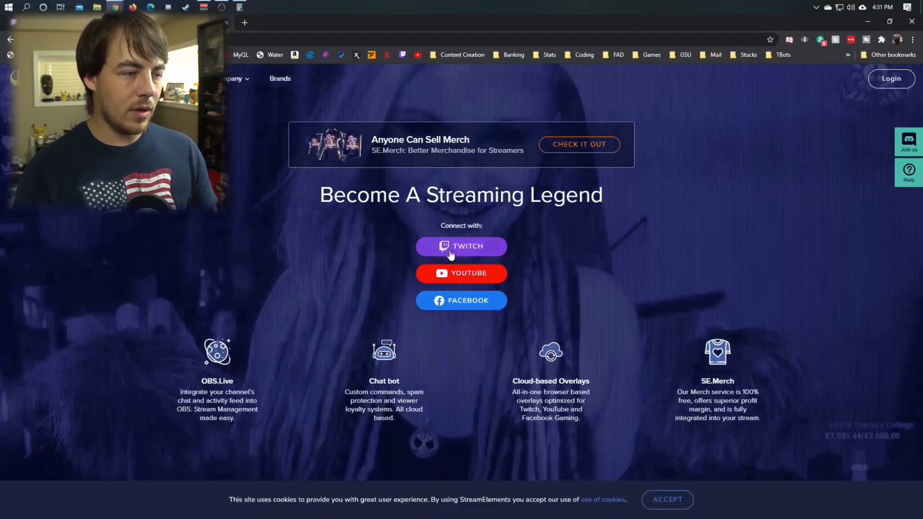
Sign in to StreamElements with Twitch and copy the OBS ALERTS MAIN overlay's URL from My overlays.
left_click(451, 250)
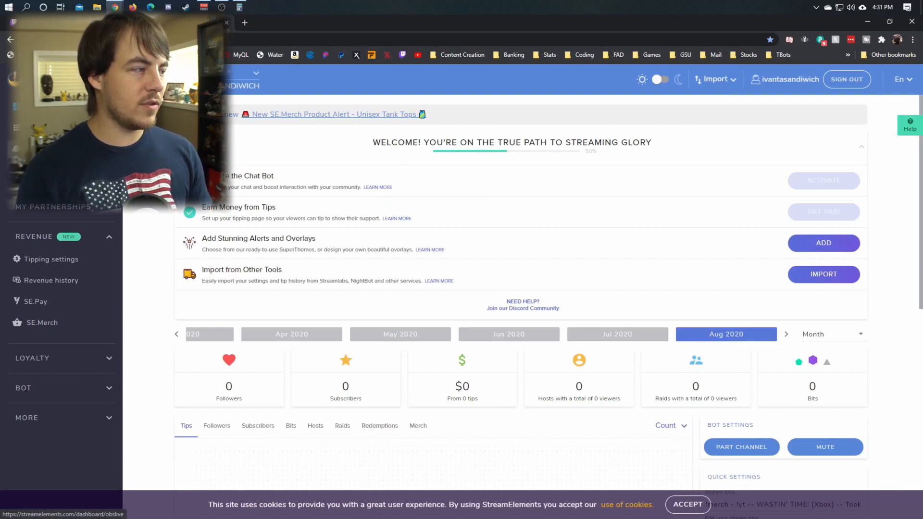
left_click(48, 177)
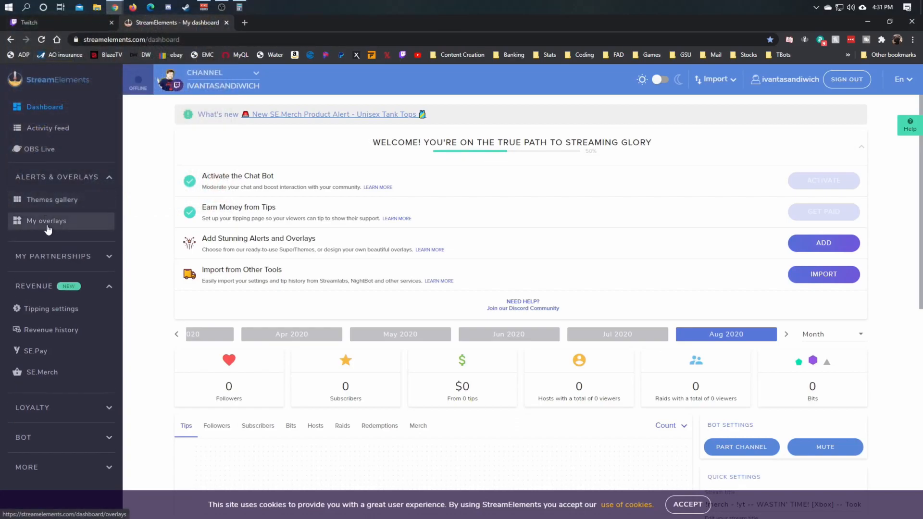
left_click(42, 224)
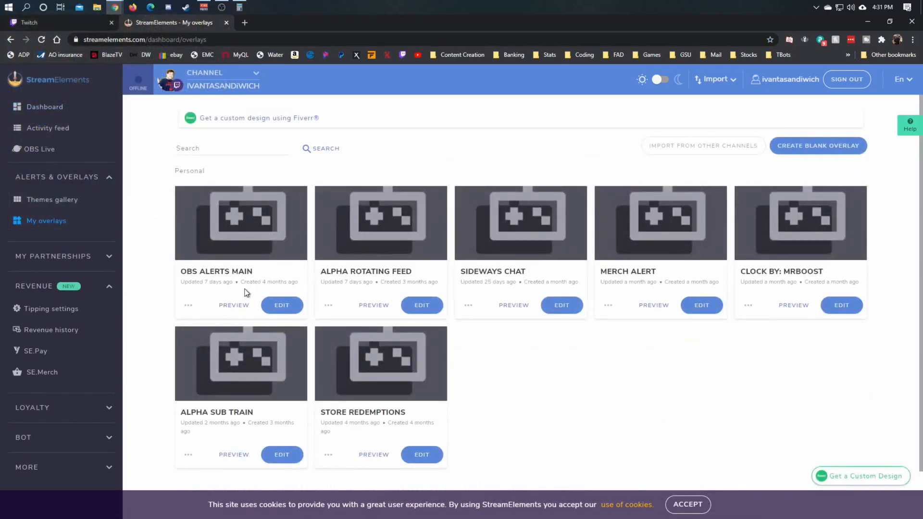
left_click(188, 306)
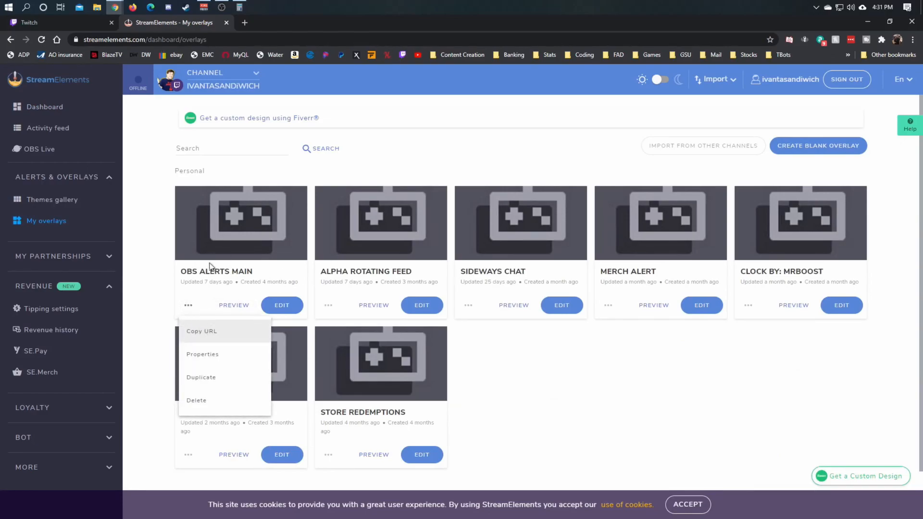
left_click(207, 338)
Paste the overlay URL into the Stream Elements MAIN browser source and set it to 1920×1080.
key("alt+Tab")
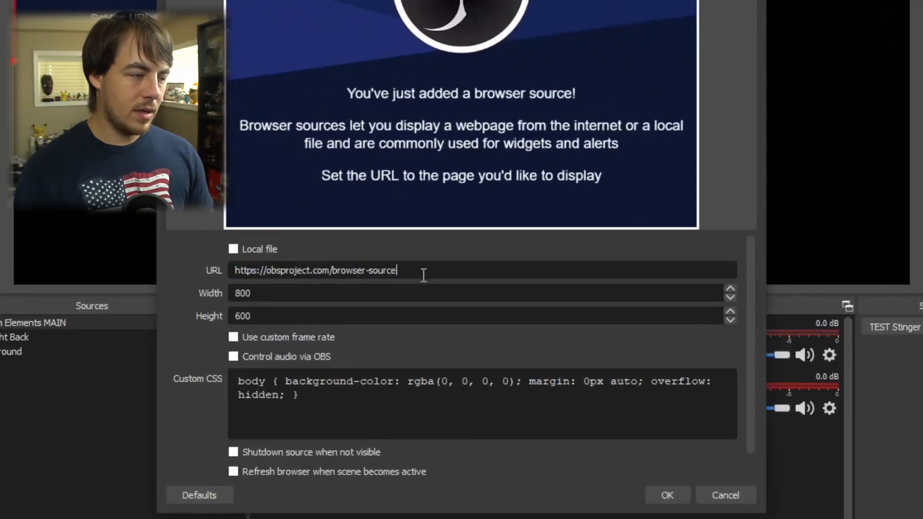
key("ctrl+v")
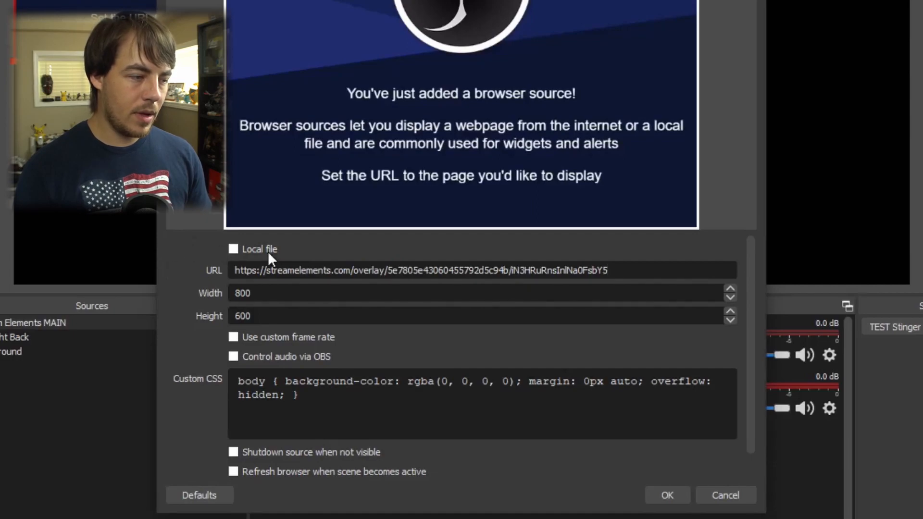
type("1920")
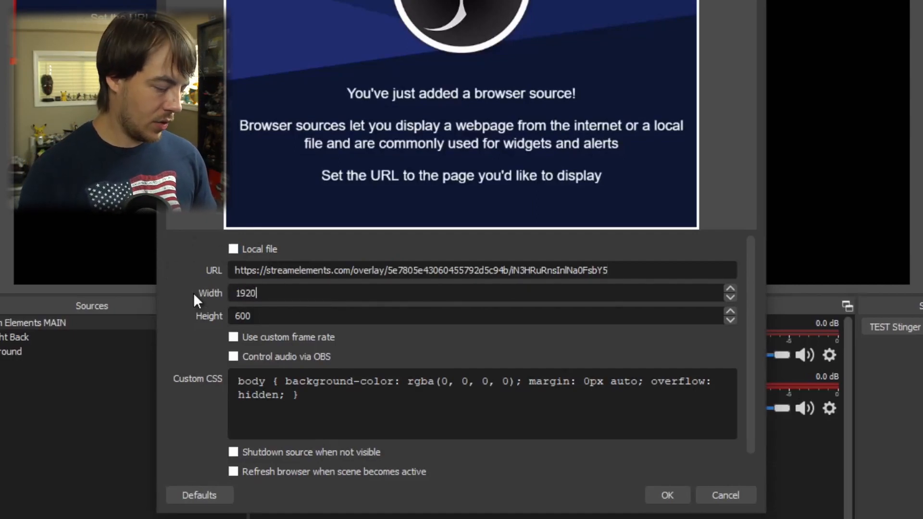
key("Tab")
type("1080")
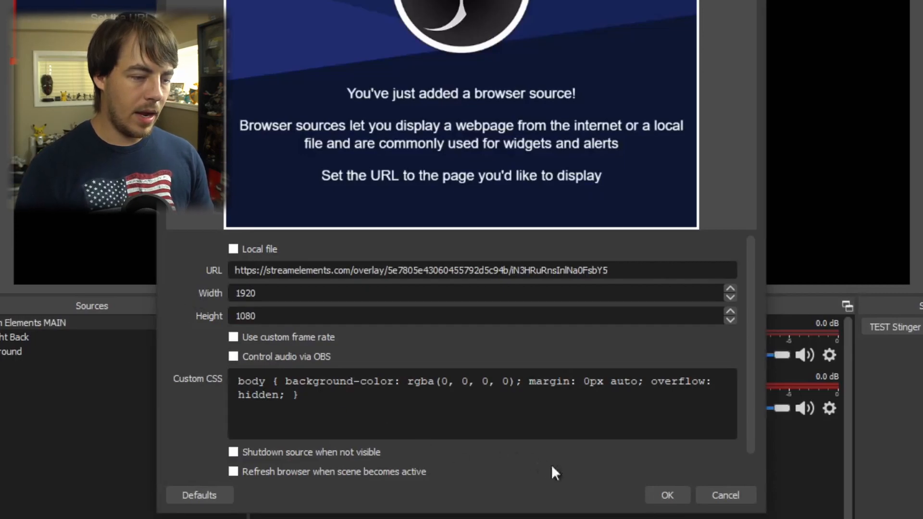
left_click(655, 493)
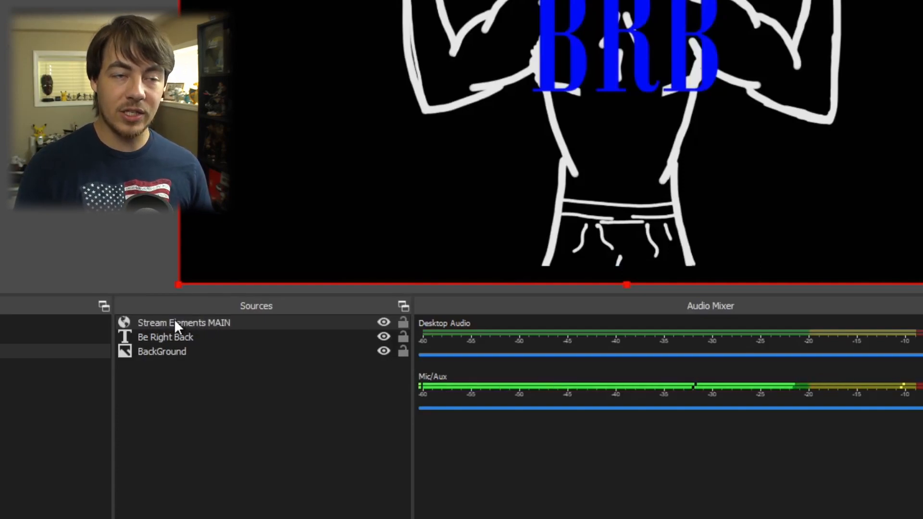
Copy the Stream Elements MAIN source and paste it as a reference into the Gameplay scene.
right_click(174, 322)
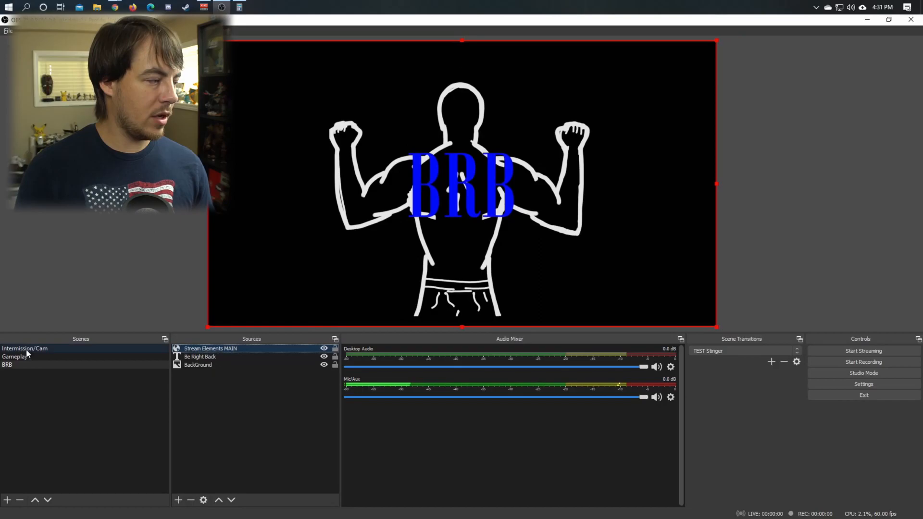
left_click(26, 356)
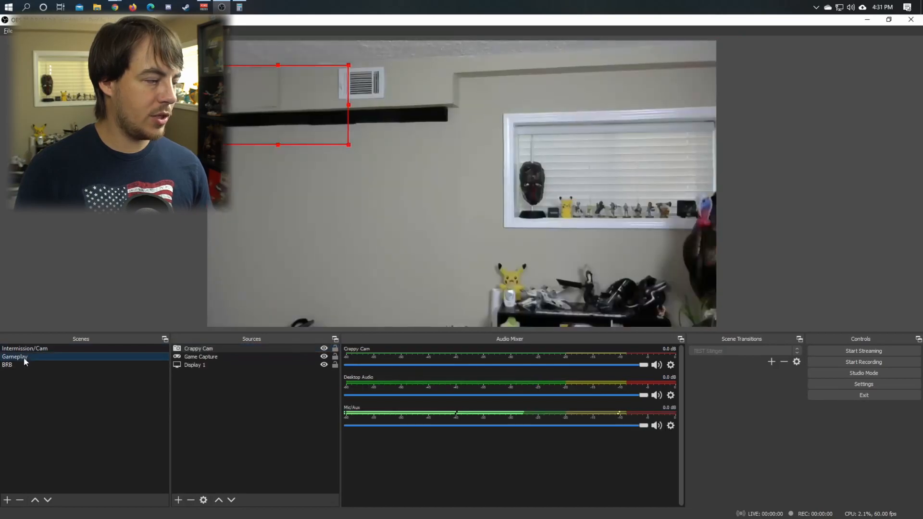
right_click(207, 410)
left_click(235, 441)
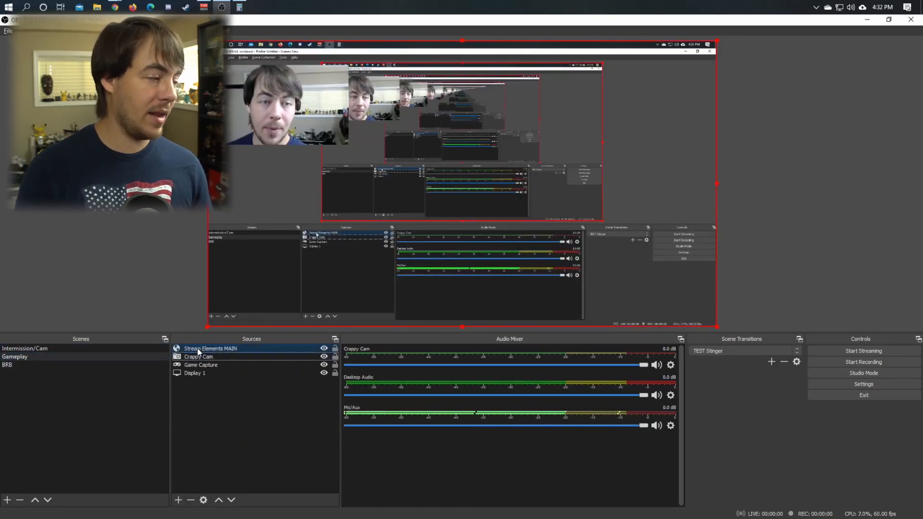
Paste a Stream Elements MAIN reference into Intermission/Cam too, then return to StreamElements in Chrome.
left_click(47, 348)
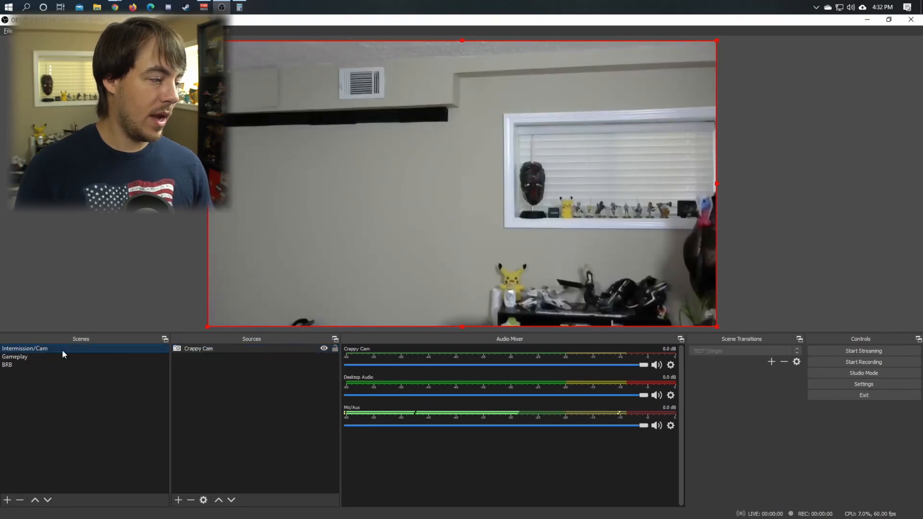
right_click(199, 377)
left_click(218, 407)
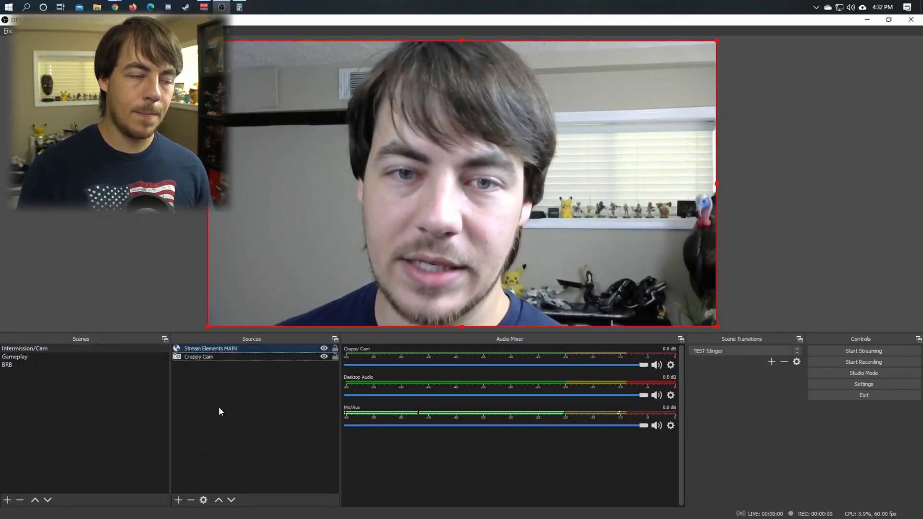
left_click(199, 349)
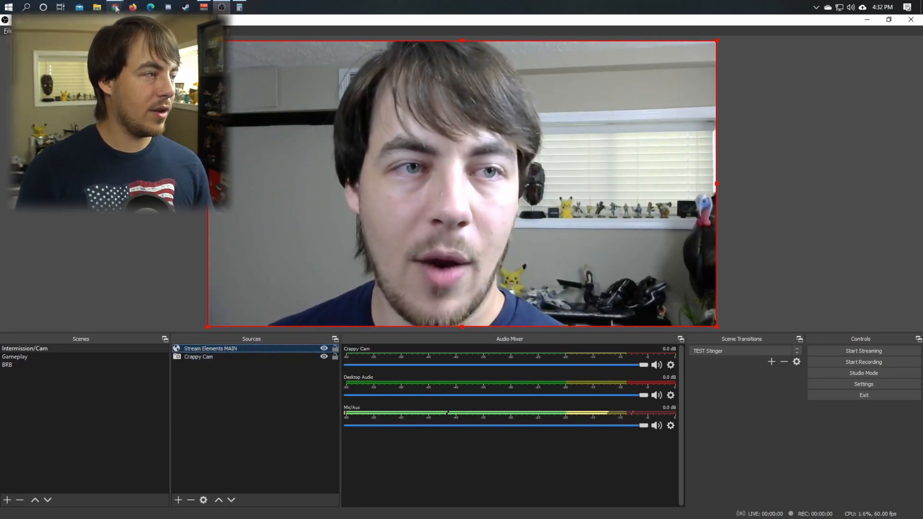
left_click(116, 7)
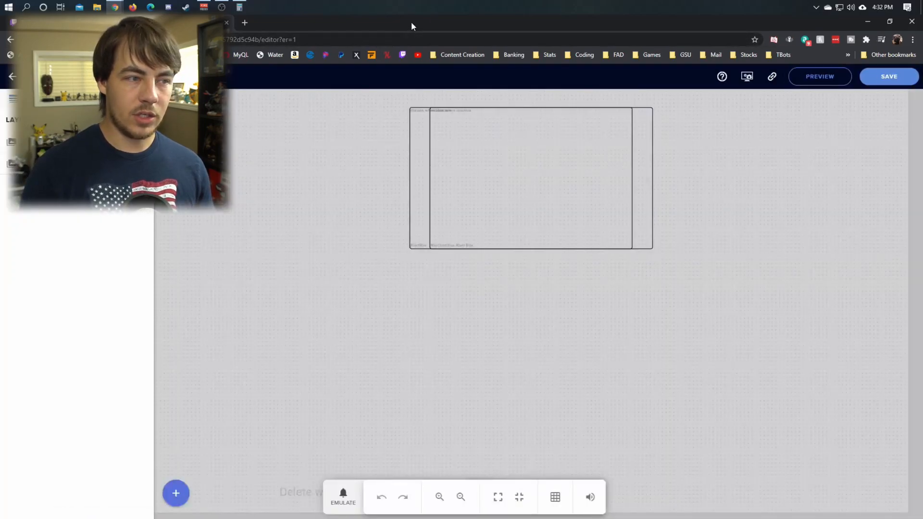
Arrange the StreamElements editor and OBS side by side, with OBS wider on the left.
left_click_drag(411, 21, 651, 127)
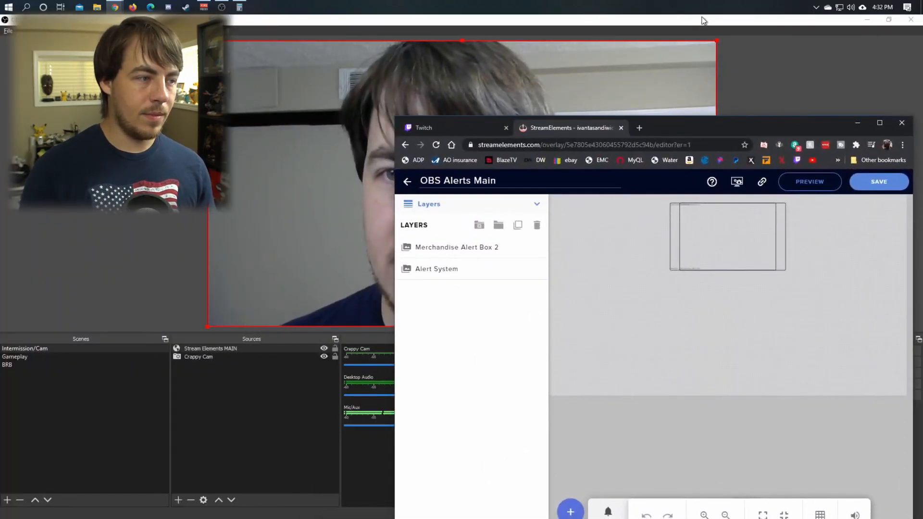
left_click_drag(700, 20, 1, 92)
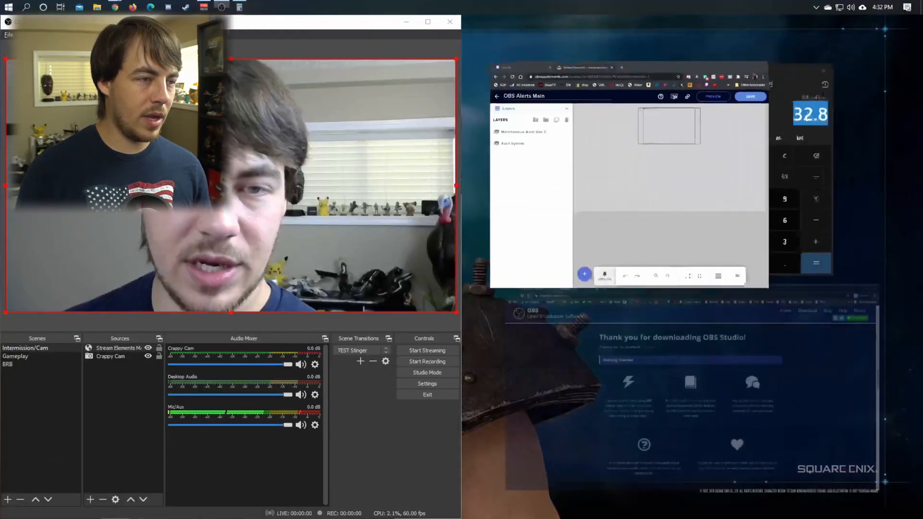
left_click(558, 160)
left_click_drag(463, 180, 548, 184)
Emulate a test follower alert and check it in OBS's Intermission/Cam scene.
left_click(764, 497)
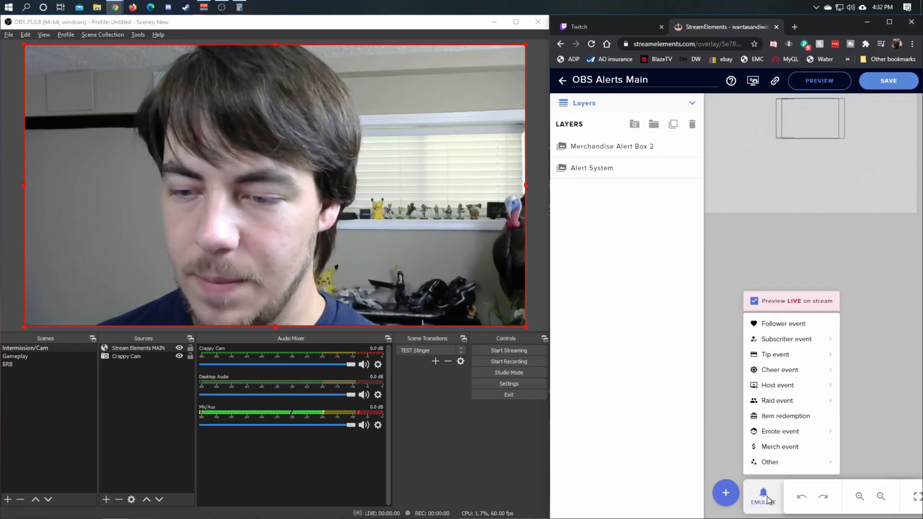
left_click(779, 323)
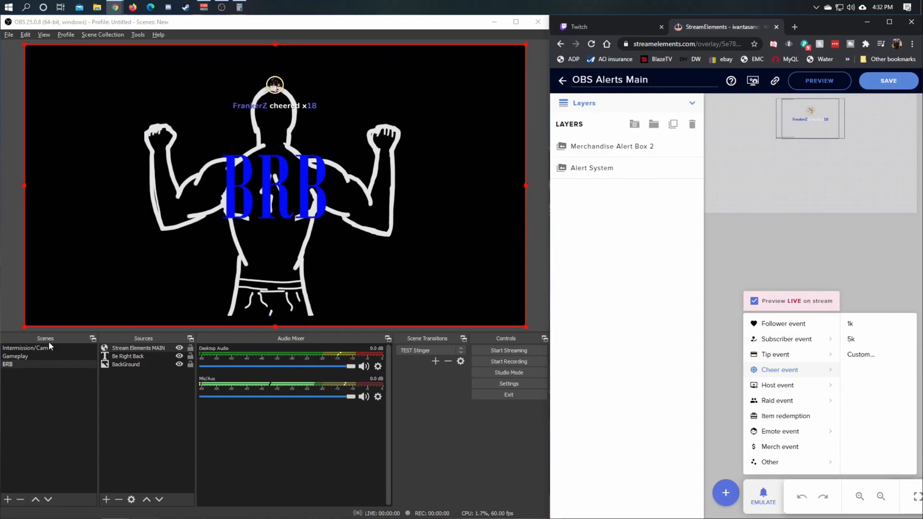
left_click(5, 350)
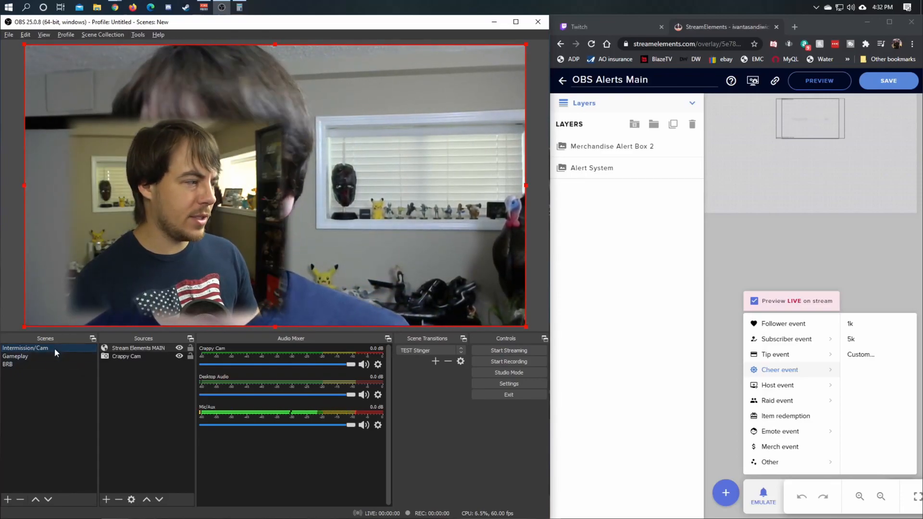
right_click(27, 347)
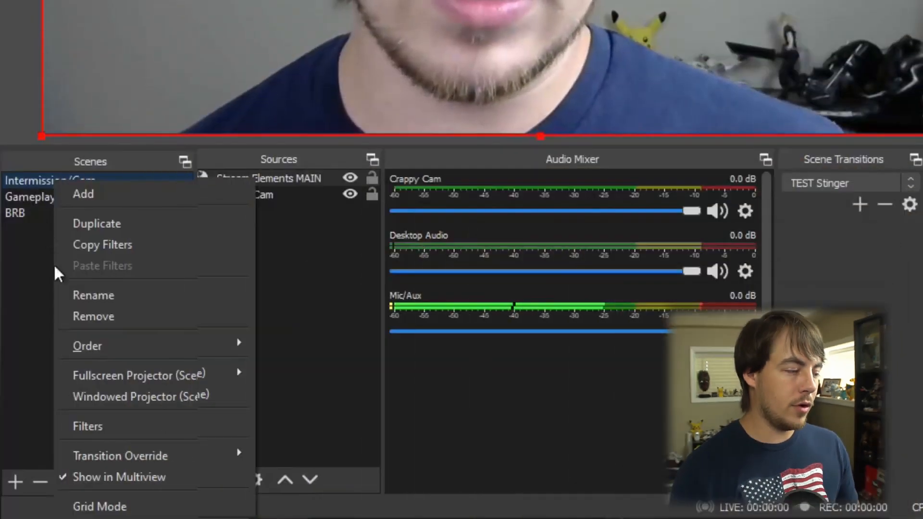
Switch from Gameplay back to Intermission/Cam to see the stinger transition, then maximize StreamElements again.
mouse_move(91, 459)
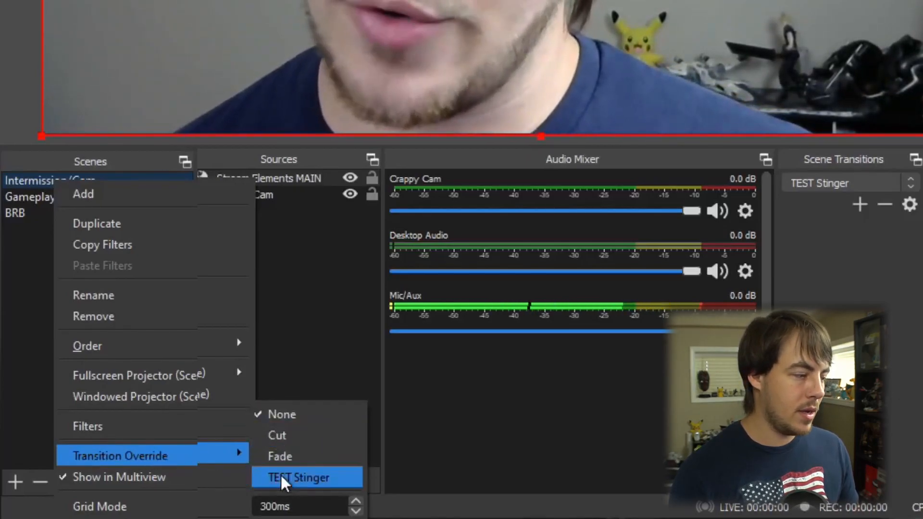
left_click(282, 461)
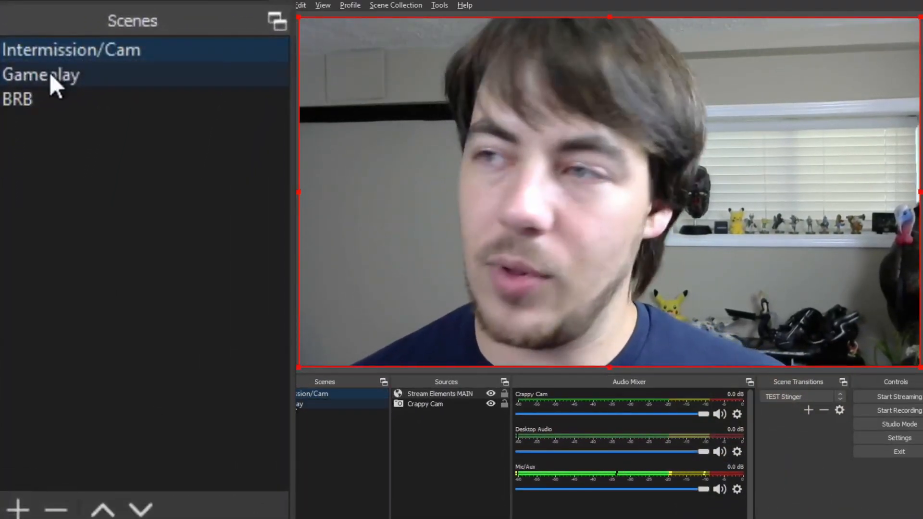
left_click(50, 73)
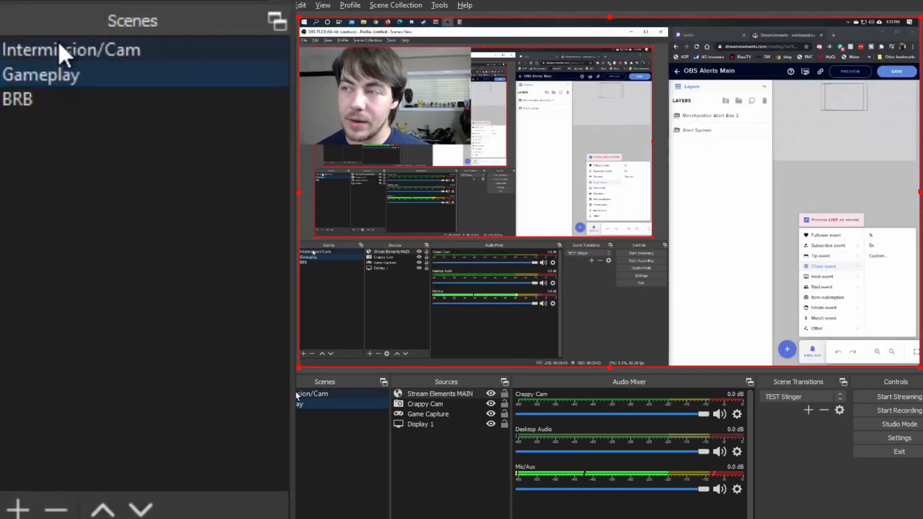
left_click(59, 43)
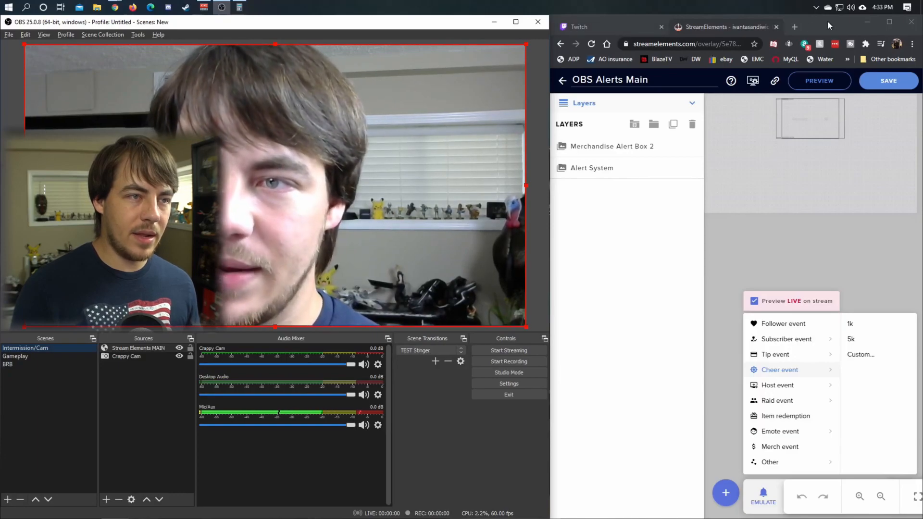
left_click_drag(829, 24, 637, 2)
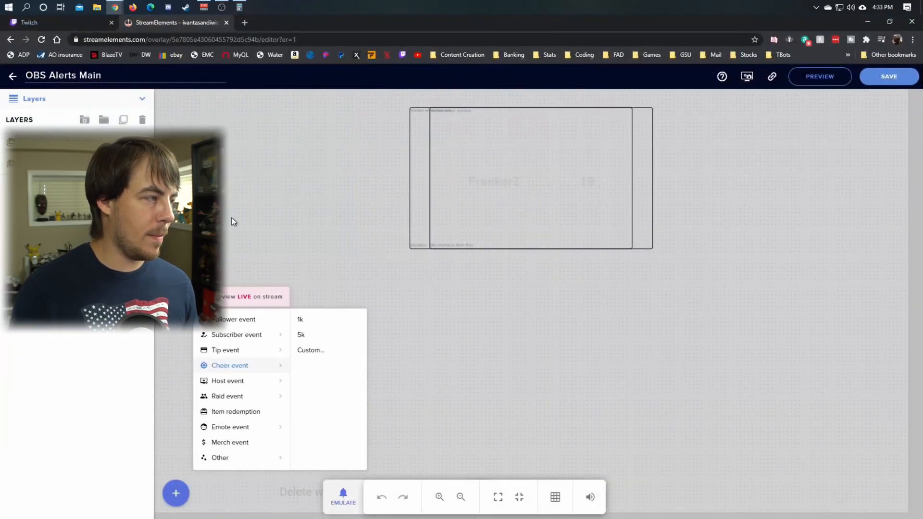
Create a blank 1080p overlay and add the stream chat widget from Stream Tools.
left_click(12, 80)
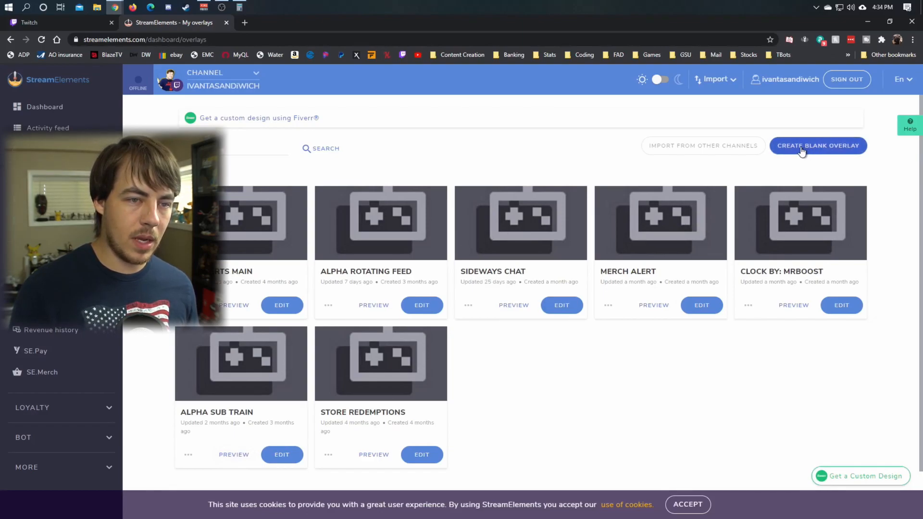
left_click(778, 152)
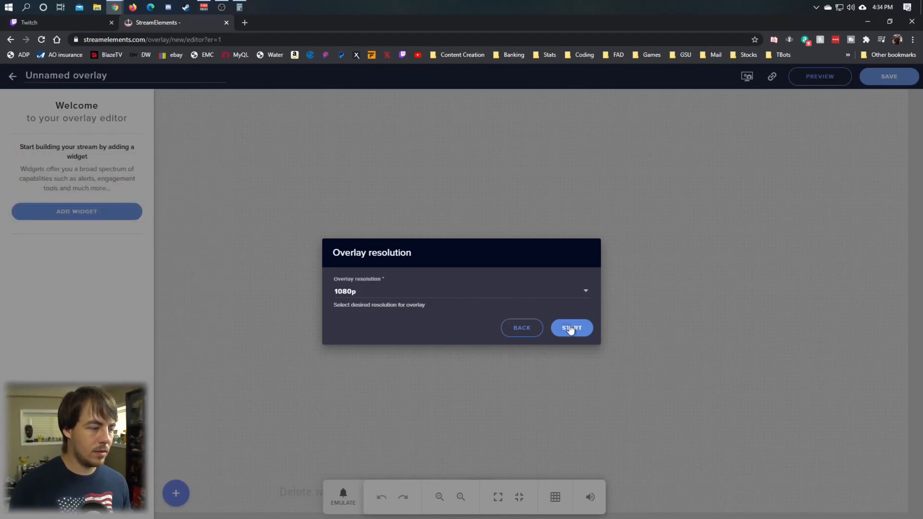
left_click(571, 327)
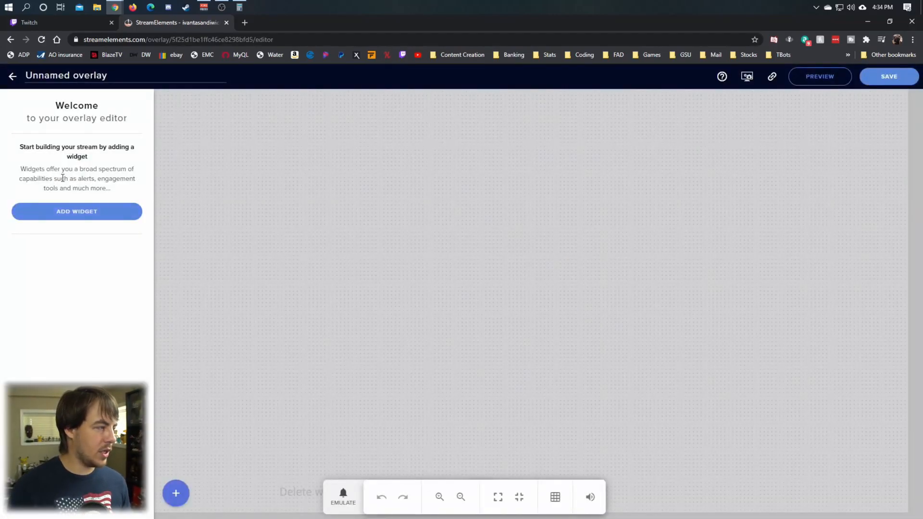
left_click(64, 213)
mouse_move(192, 288)
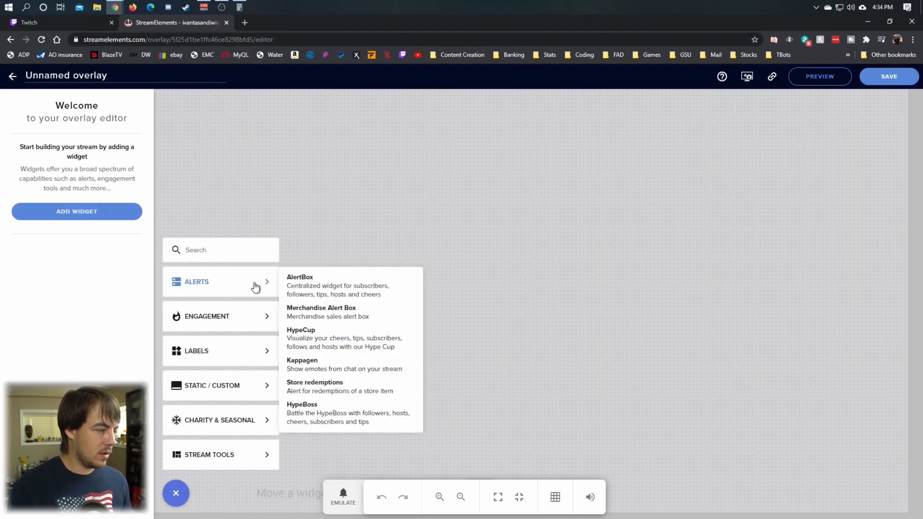
mouse_move(254, 324)
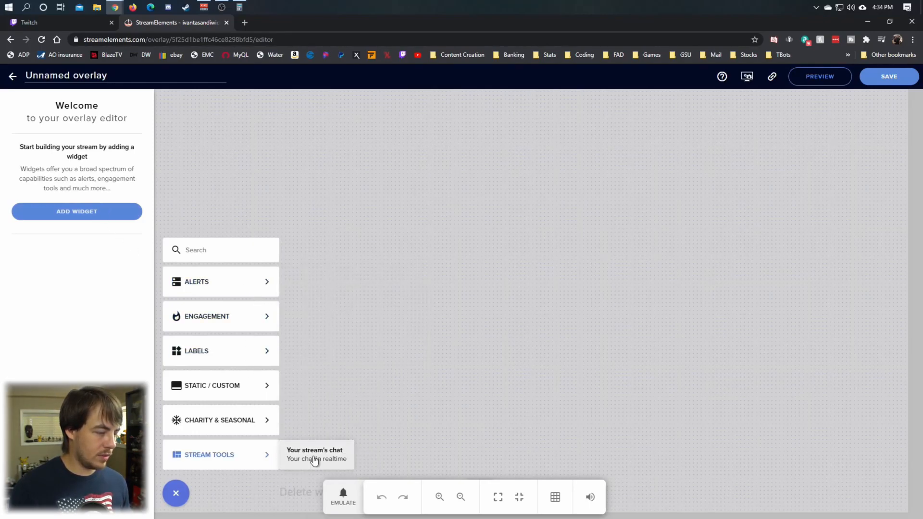
left_click(315, 461)
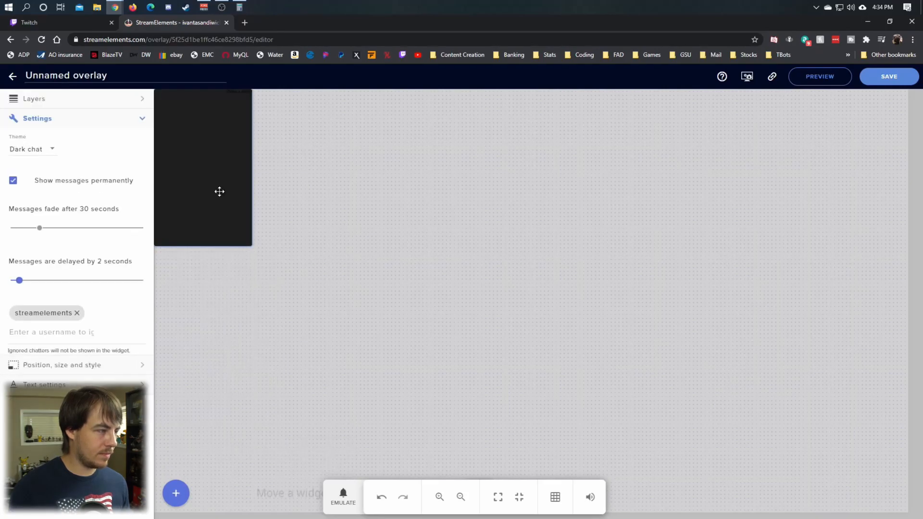
Make the chat widget tall and narrow at the right edge, and save the overlay as 'Chat Box'.
left_click_drag(250, 246, 294, 374)
left_click_drag(246, 325, 866, 316)
mouse_move(826, 318)
left_mouse_down()
mouse_move(853, 319)
mouse_move(832, 312)
left_mouse_up()
left_click(875, 87)
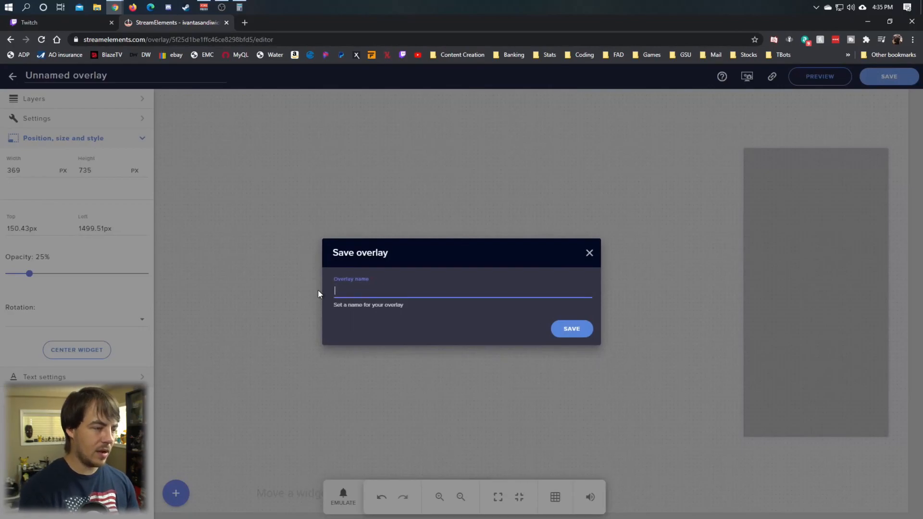
type("Chat Box")
key("Return")
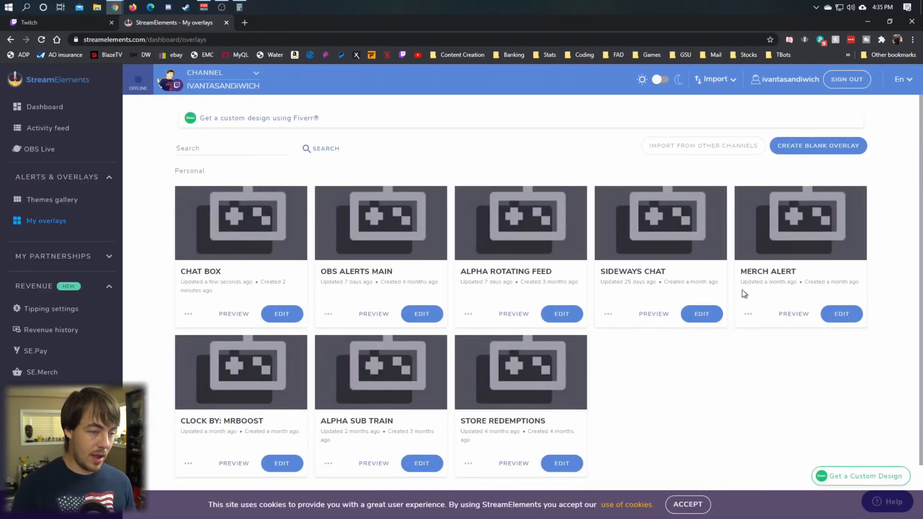
Copy the Chat Box overlay's URL and go back to OBS Studio.
left_click(187, 315)
left_click(198, 341)
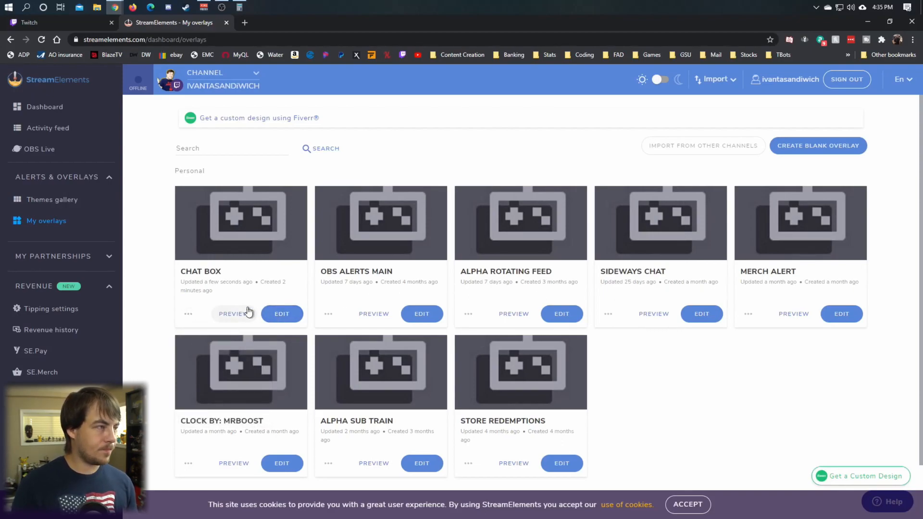
left_click(224, 8)
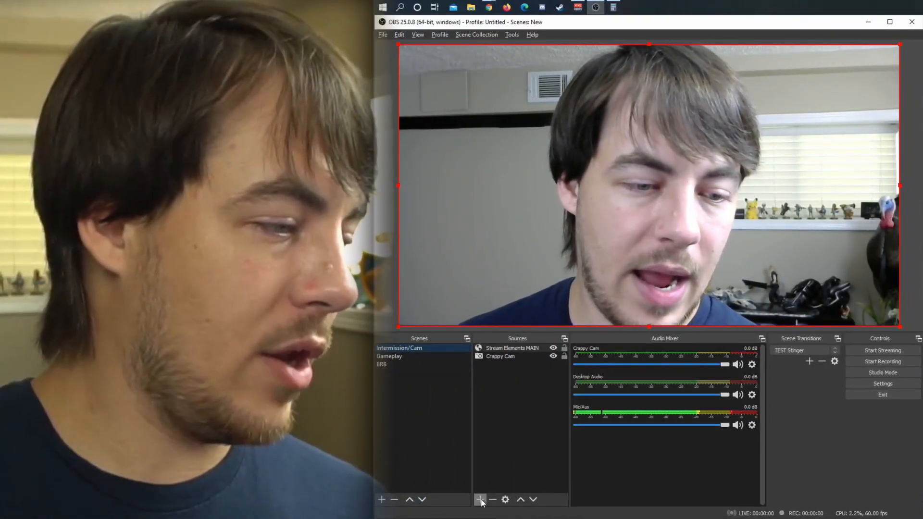
Add a new browser source named CHAT.
left_click(479, 499)
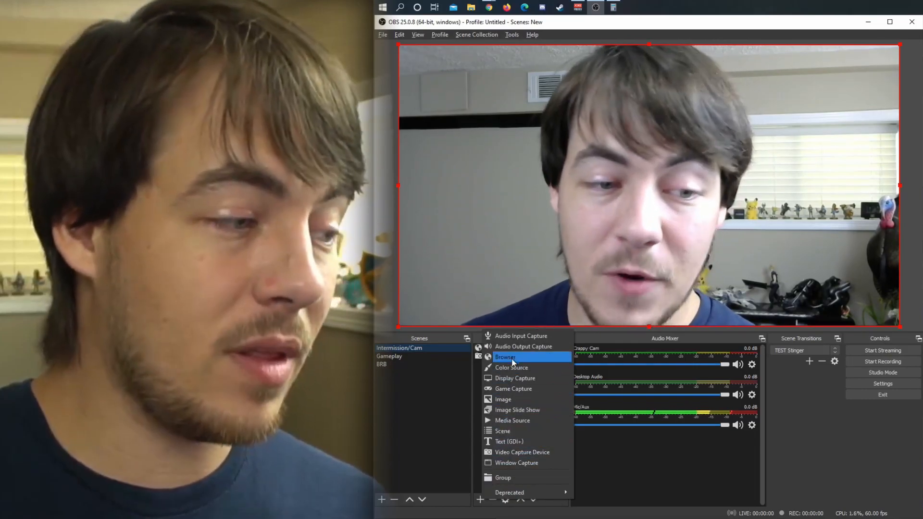
left_click(511, 356)
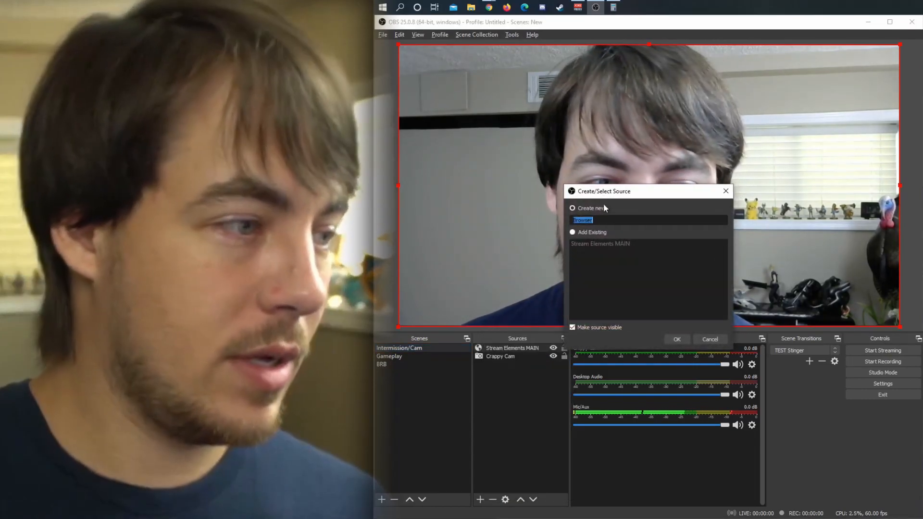
type("CHAT")
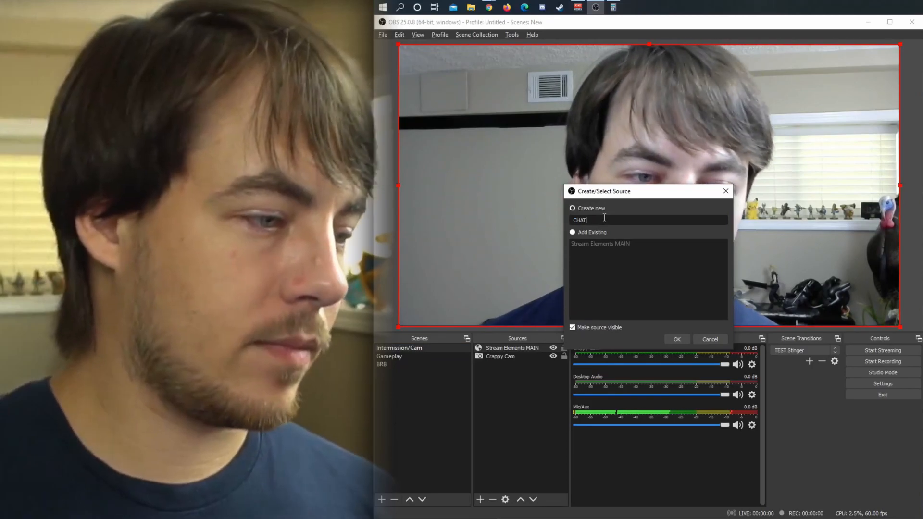
left_click(675, 339)
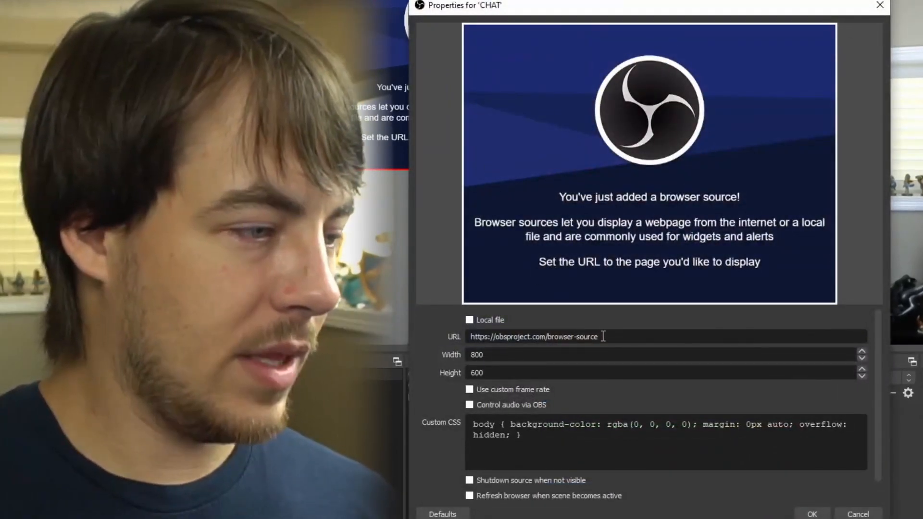
Point CHAT at the Chat Box overlay URL with width 1920 and height 1080.
left_click_drag(603, 337, 431, 330)
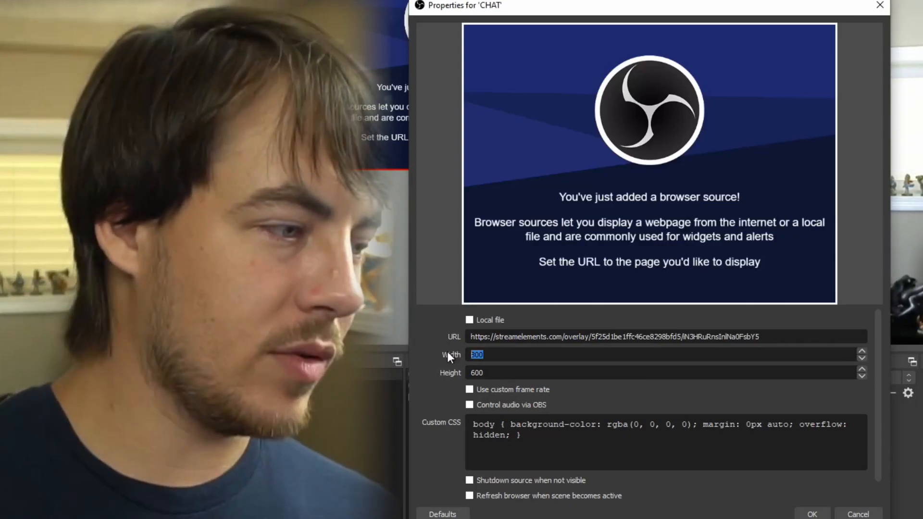
type("1080")
key("Tab")
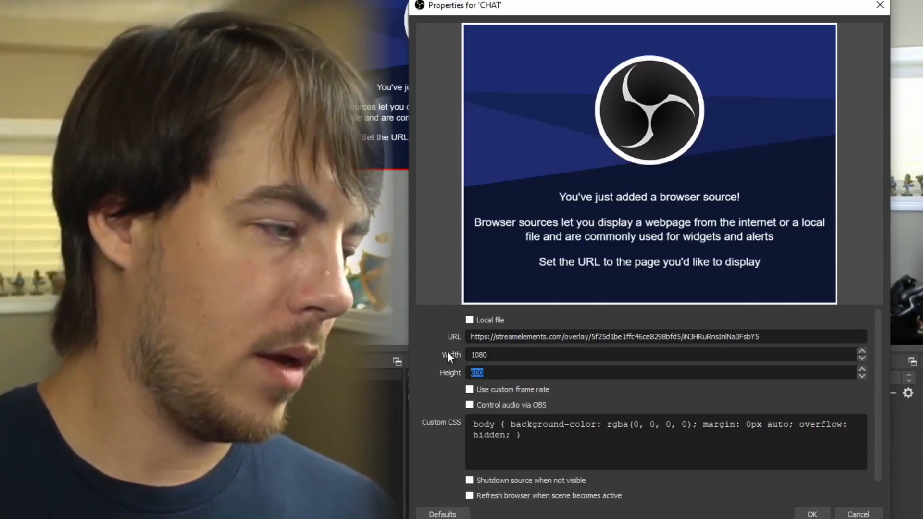
key("shift+Tab")
type("1920")
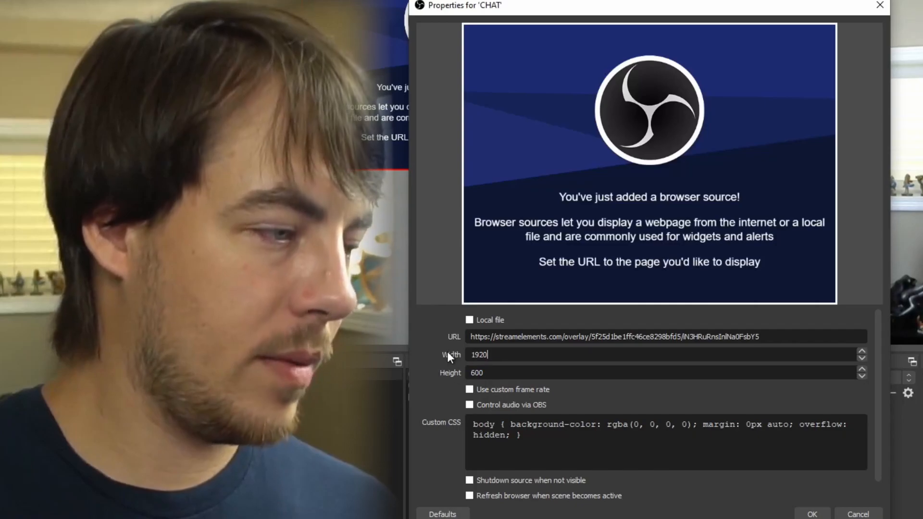
key("Tab")
type("1080")
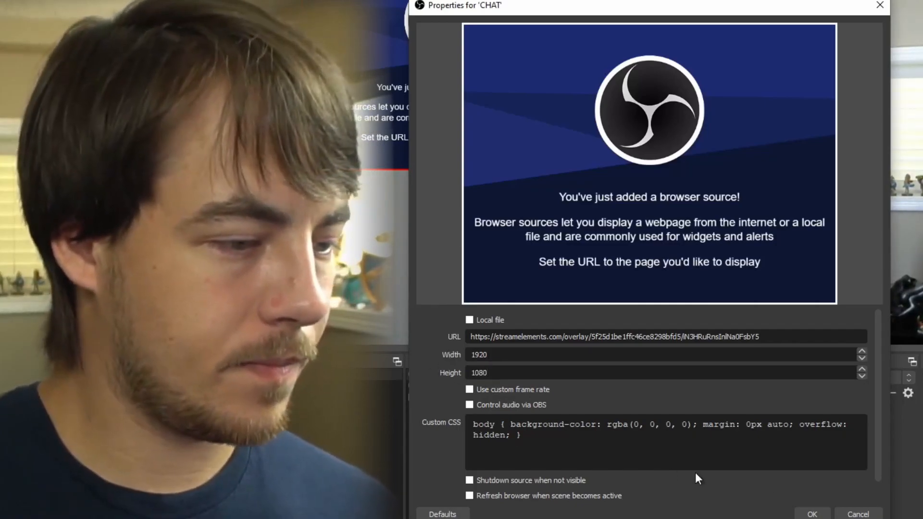
left_click(820, 505)
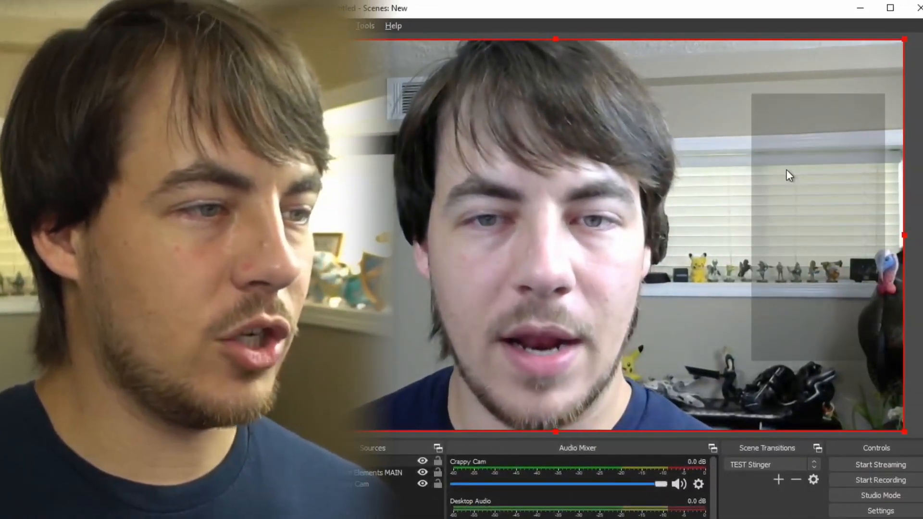